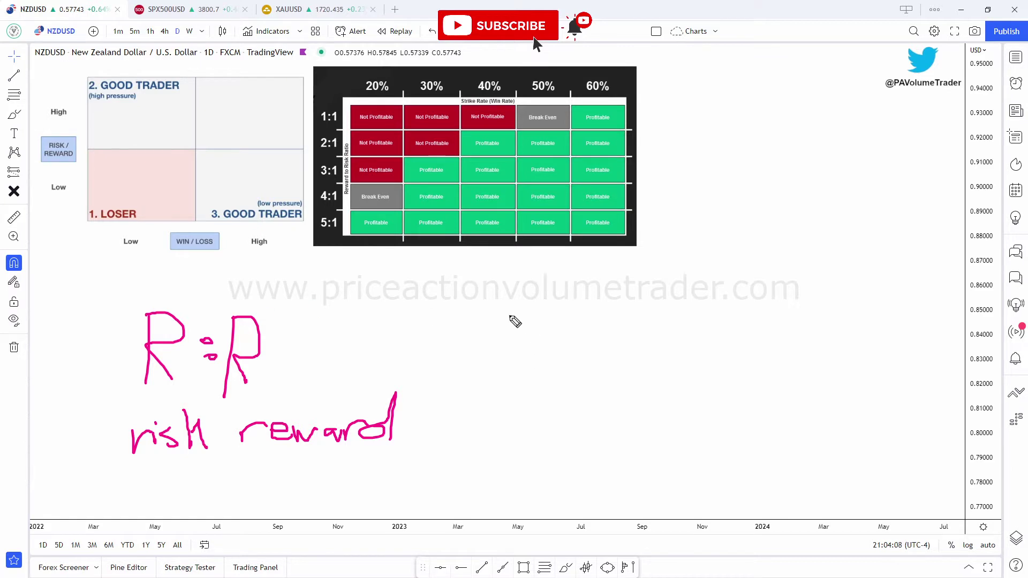
Handwrite 4x and 1x beside the risk/reward note, then clear all freehand drawings
{"action": "mouse_move", "coordinate": [448, 296]}
{"action": "left_mouse_down"}
{"action": "mouse_move", "coordinate": [445, 320]}
{"action": "mouse_move", "coordinate": [466, 319]}
{"action": "left_mouse_up"}
{"action": "left_click_drag", "start_coordinate": [466, 297], "coordinate": [448, 363]}
{"action": "mouse_move", "coordinate": [468, 326]}
{"action": "left_mouse_down"}
{"action": "mouse_move", "coordinate": [495, 358]}
{"action": "mouse_move", "coordinate": [478, 323]}
{"action": "left_mouse_up"}
{"action": "mouse_move", "coordinate": [443, 366]}
{"action": "left_mouse_down"}
{"action": "mouse_move", "coordinate": [442, 428]}
{"action": "mouse_move", "coordinate": [490, 430]}
{"action": "mouse_move", "coordinate": [471, 432]}
{"action": "left_mouse_up"}
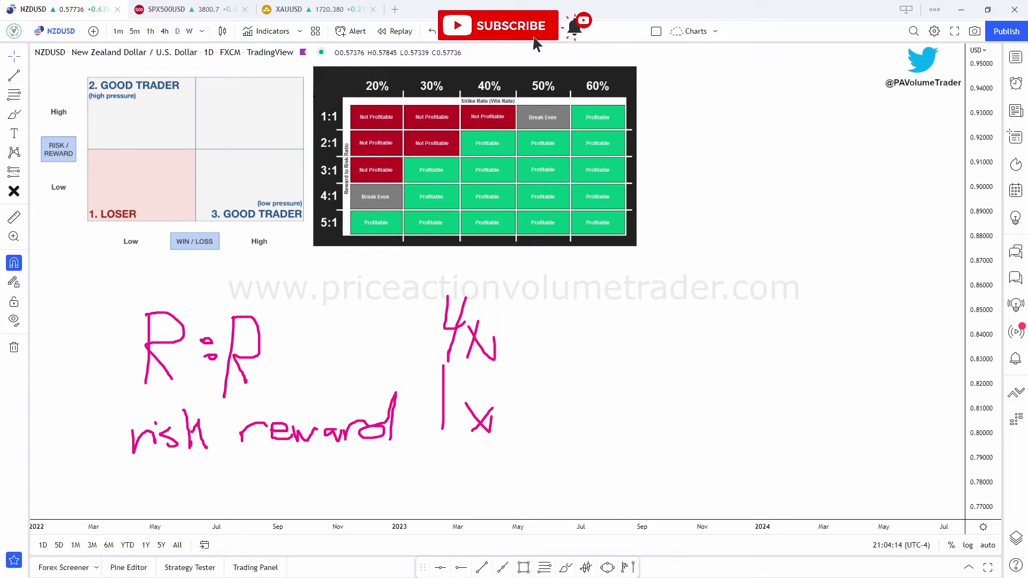
{"action": "key", "text": "e"}
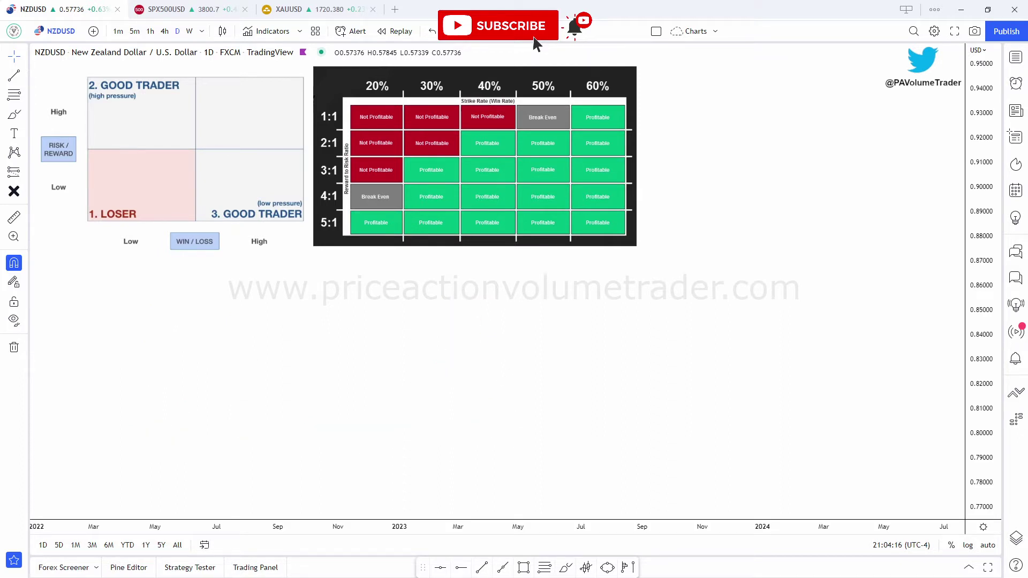
Brush a rising pink wave across the chart from about 0.79 to 0.93
{"action": "mouse_move", "coordinate": [532, 466]}
{"action": "left_mouse_down"}
{"action": "mouse_move", "coordinate": [568, 364]}
{"action": "mouse_move", "coordinate": [653, 385]}
{"action": "mouse_move", "coordinate": [707, 316]}
{"action": "mouse_move", "coordinate": [783, 314]}
{"action": "mouse_move", "coordinate": [839, 199]}
{"action": "mouse_move", "coordinate": [919, 160]}
{"action": "mouse_move", "coordinate": [936, 116]}
{"action": "left_mouse_up"}
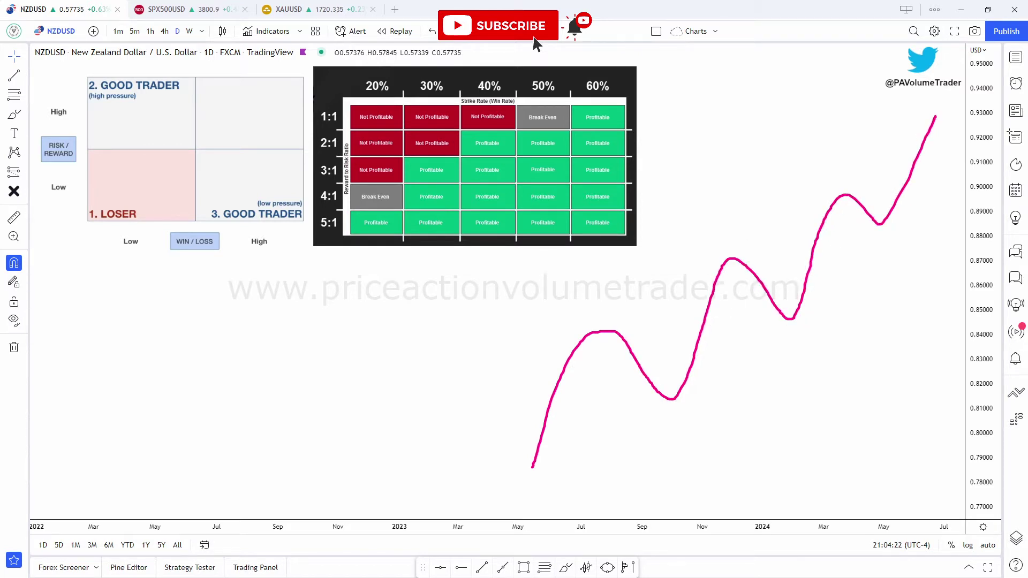
{"action": "left_click", "coordinate": [25, 173]}
{"action": "left_click", "coordinate": [69, 170]}
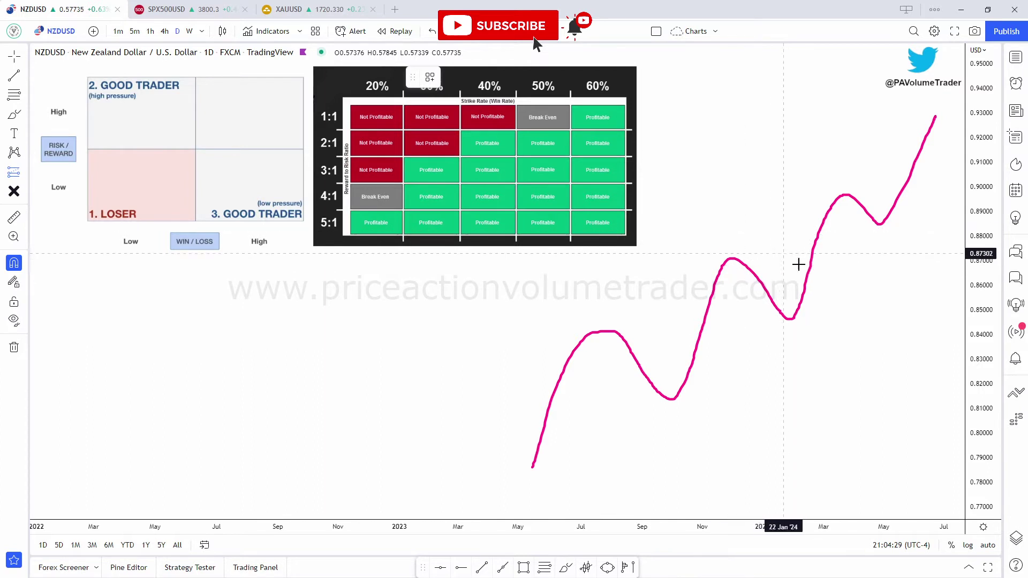
Place a long position at the wave's dip: entry 0.84975, stop 0.81191, target 0.92542
{"action": "left_click", "coordinate": [800, 310]}
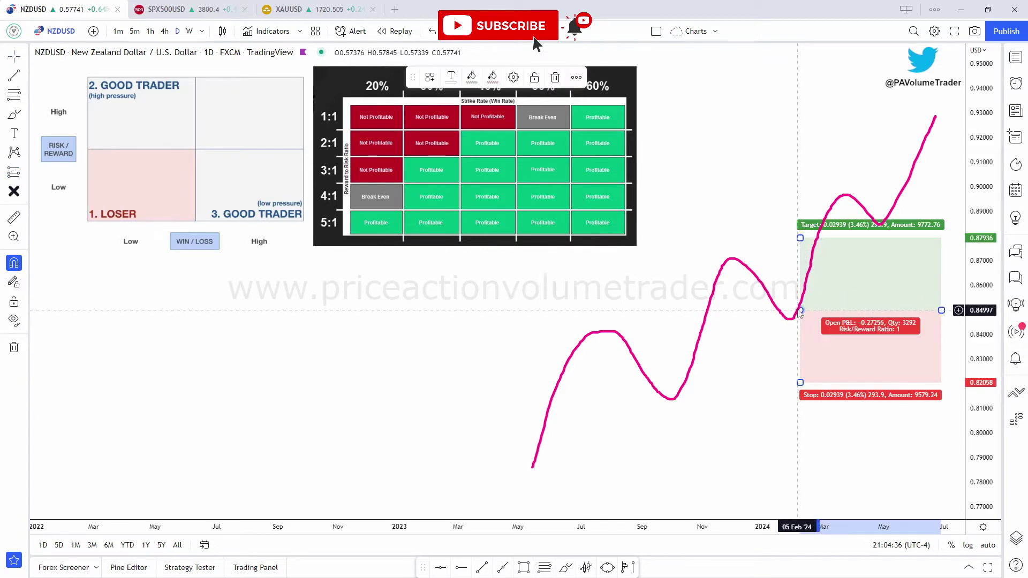
{"action": "left_click_drag", "start_coordinate": [802, 317], "coordinate": [798, 314]}
{"action": "left_click", "coordinate": [798, 315]}
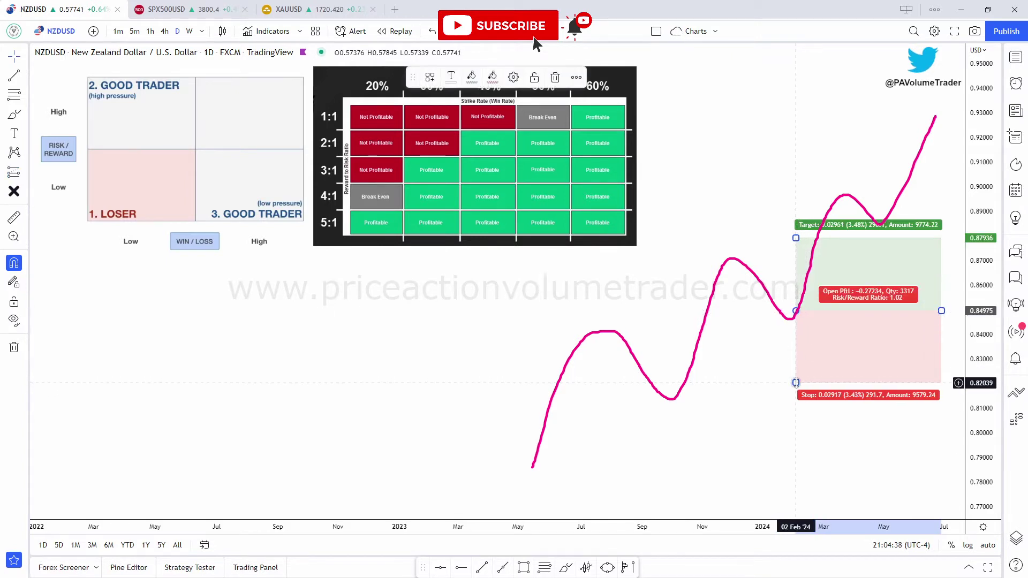
{"action": "left_click_drag", "start_coordinate": [796, 383], "coordinate": [796, 405]}
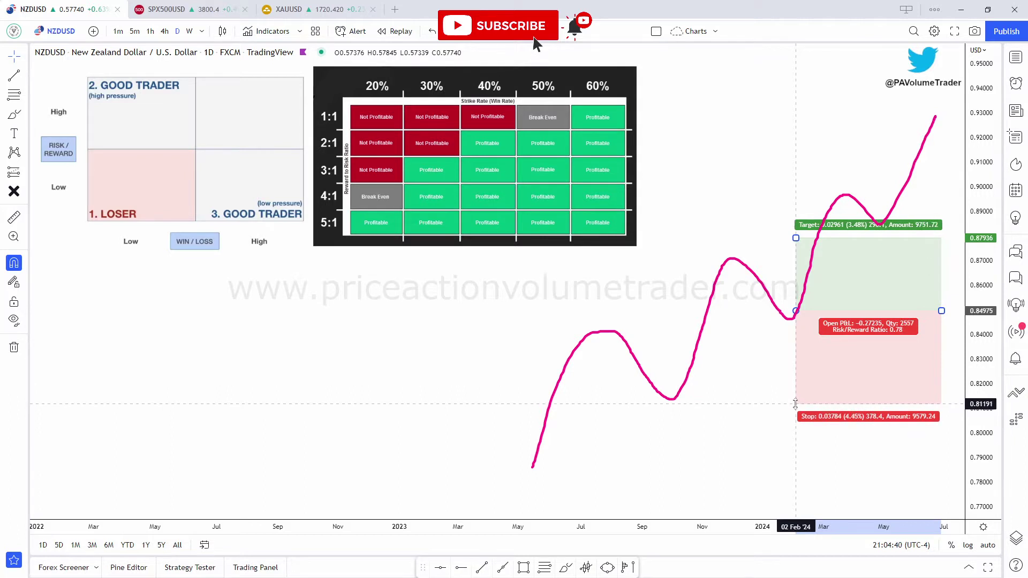
{"action": "left_click_drag", "start_coordinate": [796, 238], "coordinate": [790, 124]}
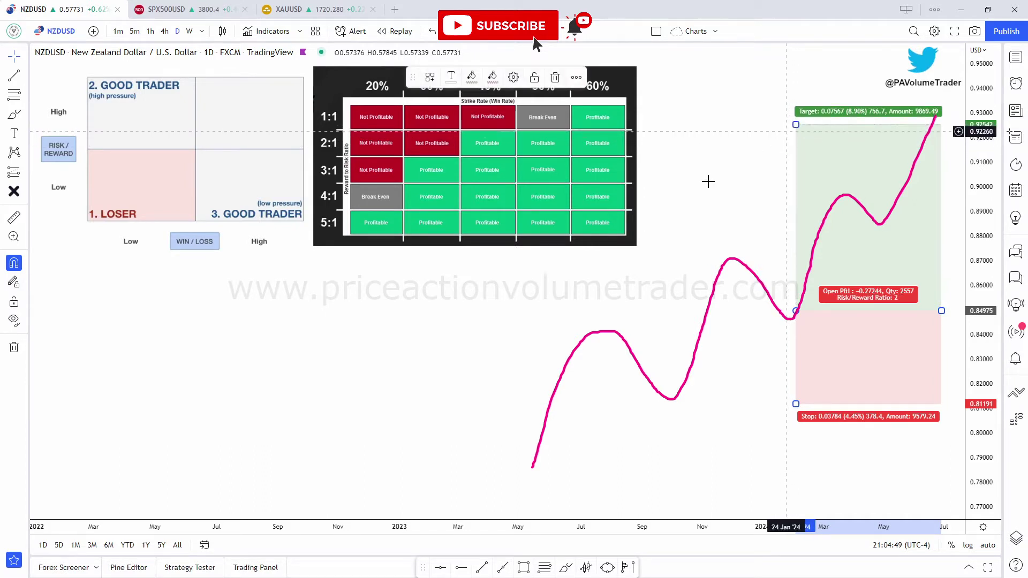
{"action": "left_click", "coordinate": [686, 206]}
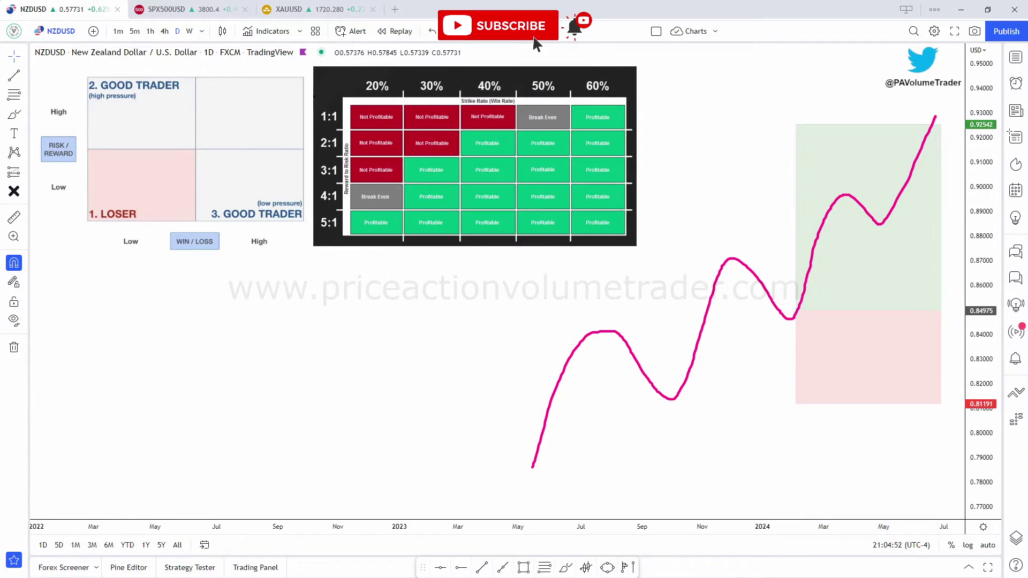
Brush a line at the 0.92542 target and open the long position's Style settings
{"action": "left_click_drag", "start_coordinate": [661, 114], "coordinate": [675, 126]}
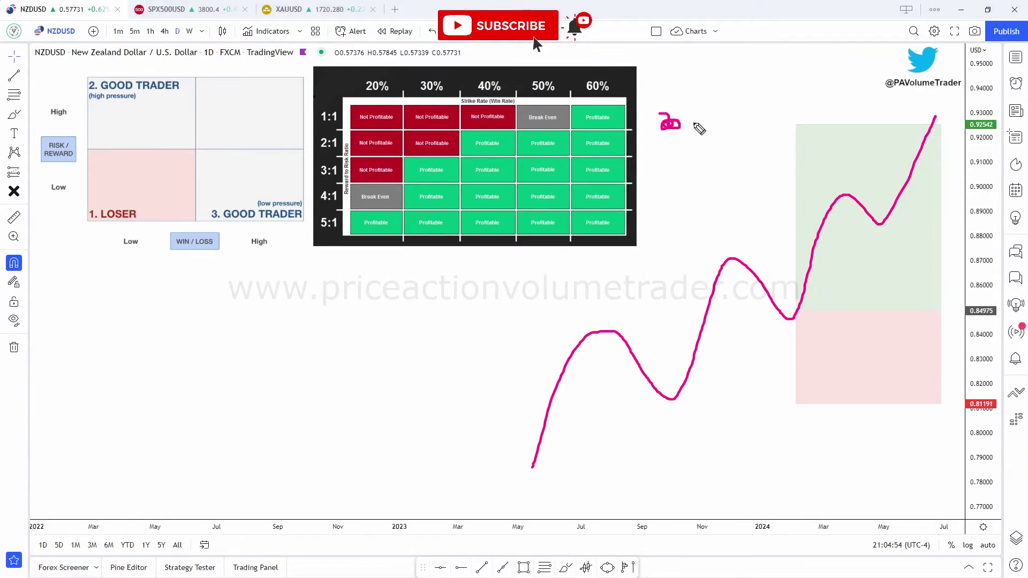
{"action": "left_click_drag", "start_coordinate": [895, 126], "coordinate": [958, 123]}
{"action": "left_click", "coordinate": [878, 267]}
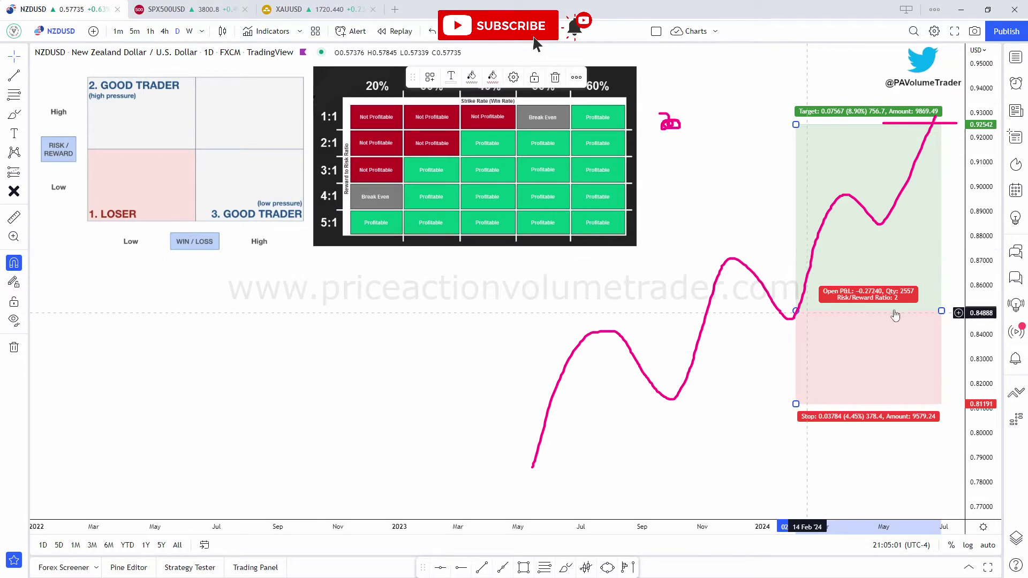
{"action": "double_click", "coordinate": [876, 255]}
{"action": "left_click_drag", "start_coordinate": [457, 170], "coordinate": [372, 190]}
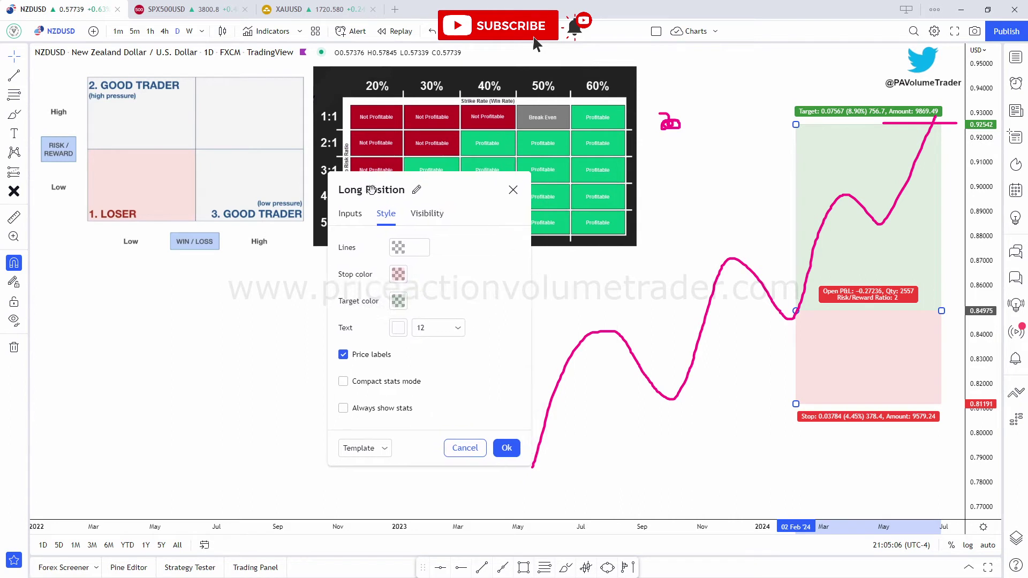
Leave compact stats off, enable Always show stats for the long position, and confirm
{"action": "left_click", "coordinate": [378, 382]}
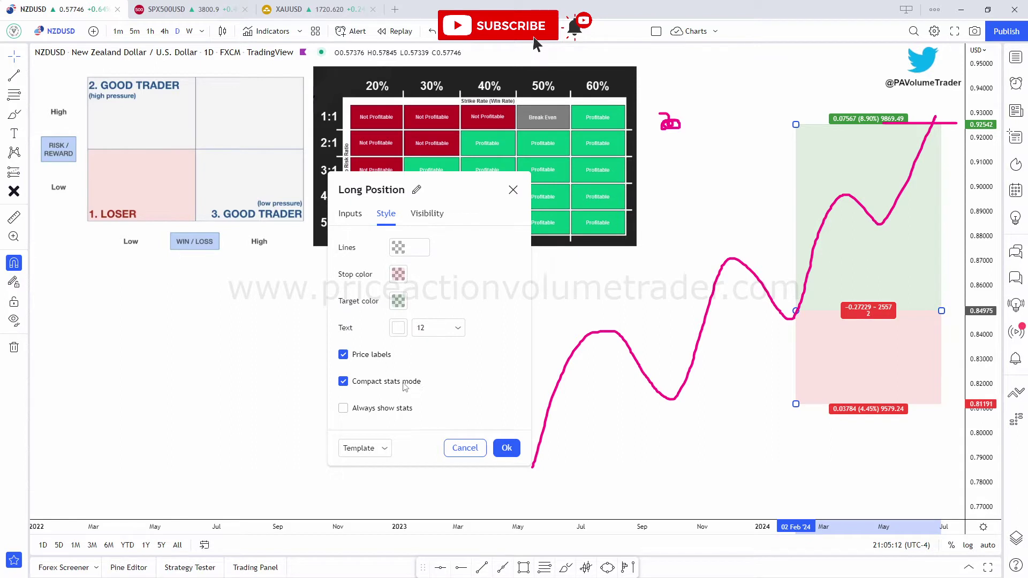
{"action": "left_click", "coordinate": [404, 386]}
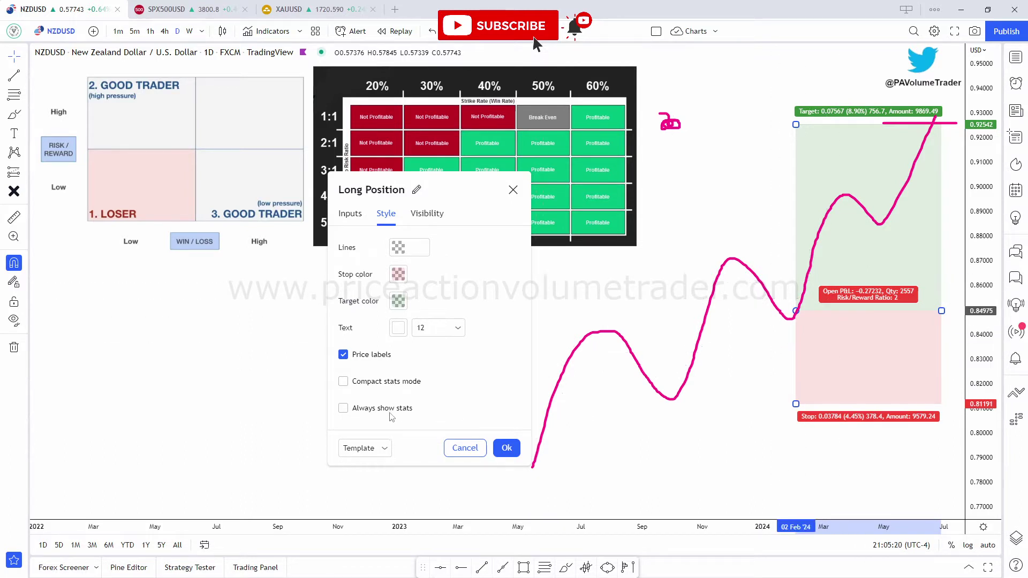
{"action": "left_click", "coordinate": [344, 408]}
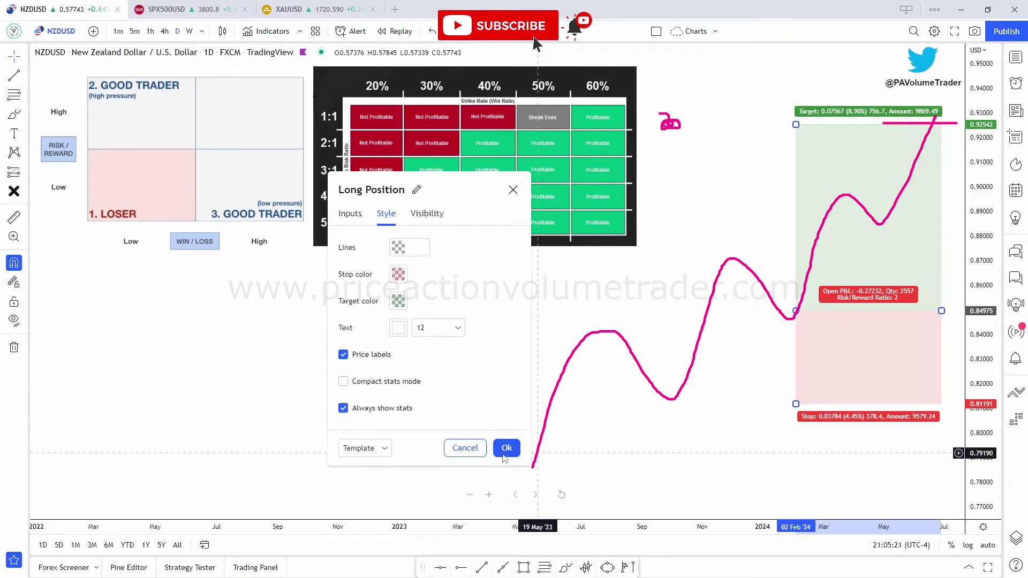
{"action": "left_click", "coordinate": [507, 448]}
{"action": "left_click", "coordinate": [726, 210]}
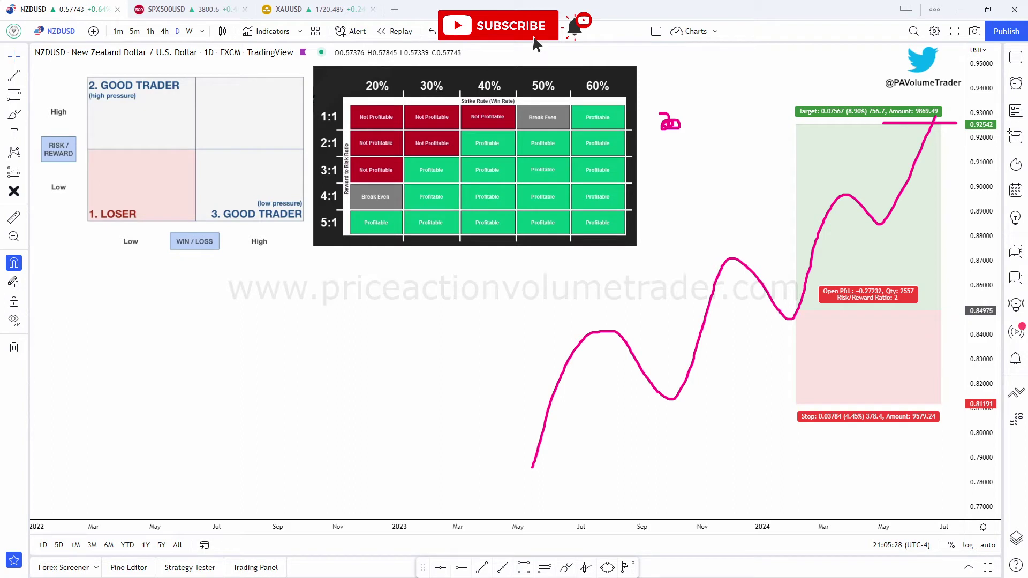
Brush an entry-level line, write $10 in the stop zone and $ in the target zone
{"action": "left_click_drag", "start_coordinate": [792, 312], "coordinate": [843, 310]}
{"action": "mouse_move", "coordinate": [855, 344]}
{"action": "left_mouse_down"}
{"action": "mouse_move", "coordinate": [830, 367]}
{"action": "mouse_move", "coordinate": [861, 371]}
{"action": "mouse_move", "coordinate": [884, 355]}
{"action": "left_mouse_up"}
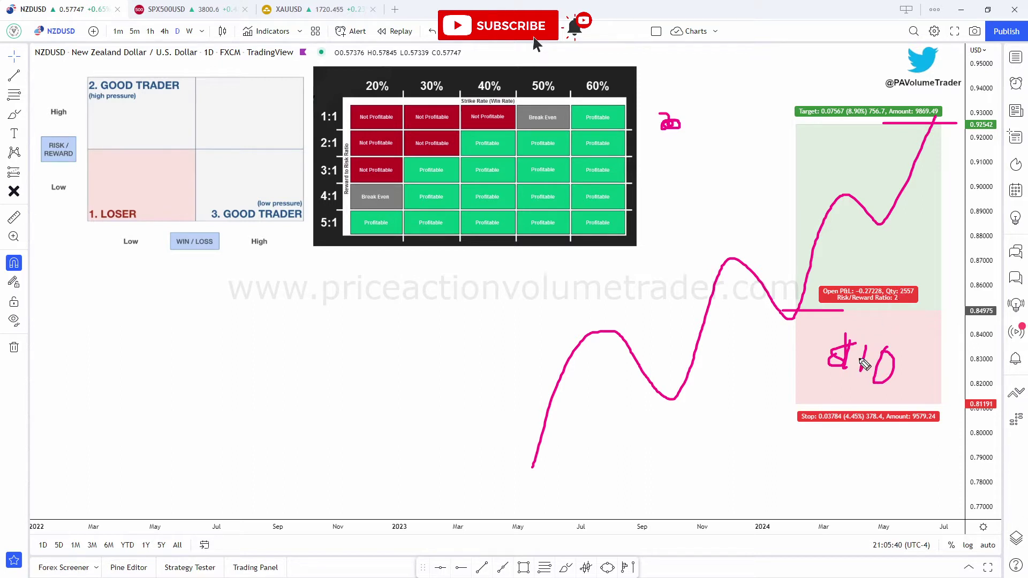
{"action": "left_click_drag", "start_coordinate": [868, 348], "coordinate": [862, 381]}
{"action": "mouse_move", "coordinate": [847, 145]}
{"action": "left_mouse_down"}
{"action": "mouse_move", "coordinate": [833, 164]}
{"action": "mouse_move", "coordinate": [841, 146]}
{"action": "mouse_move", "coordinate": [878, 169]}
{"action": "mouse_move", "coordinate": [891, 145]}
{"action": "left_mouse_up"}
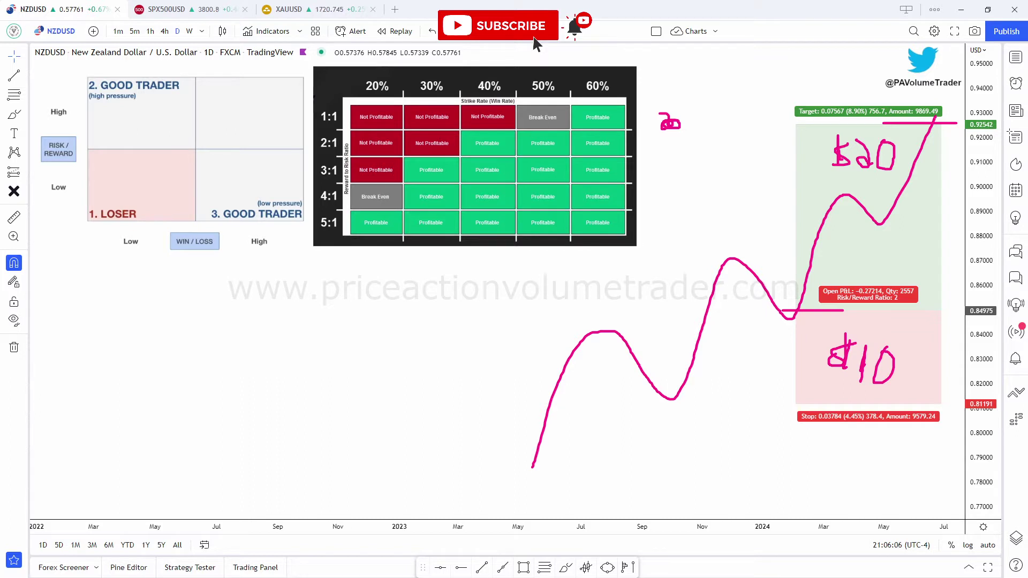
Toggle the drawings hidden and shown, then undo the last handwritten strokes
{"action": "key", "text": "e"}
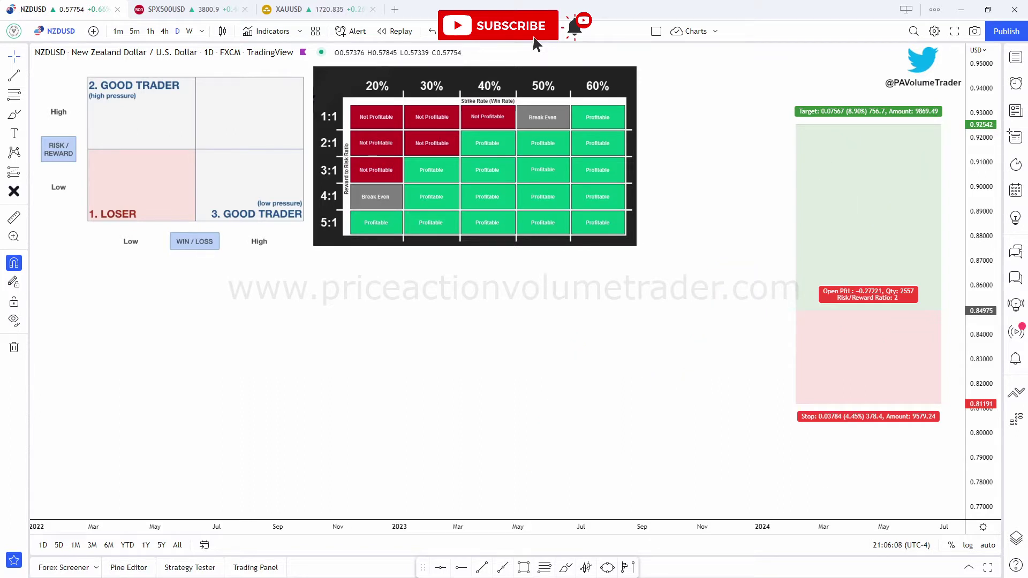
{"action": "key", "text": "ctrl+z"}
{"action": "key", "text": "ctrl+z"}
{"action": "key", "text": "ctrl+z"}
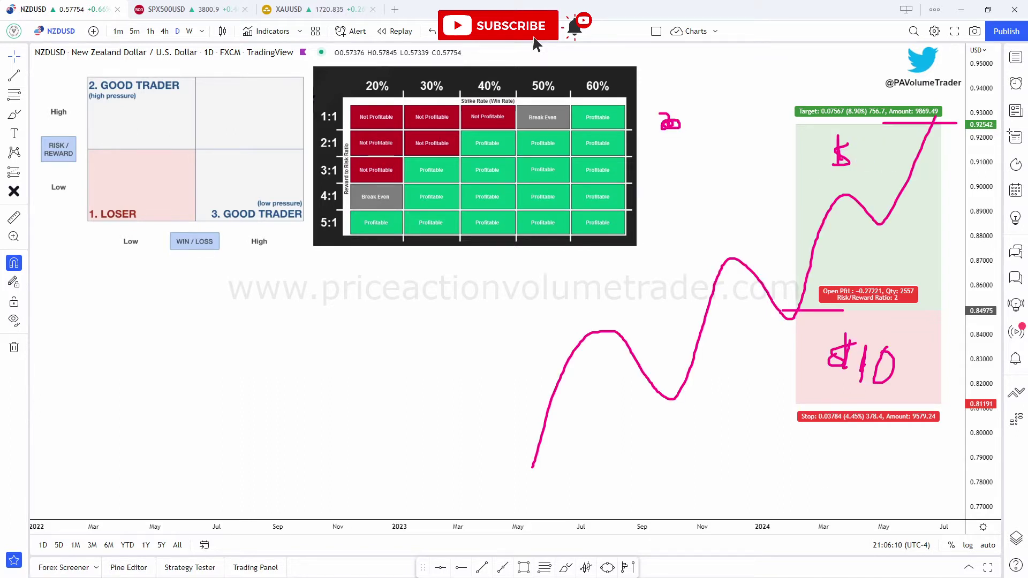
{"action": "key", "text": "ctrl+z"}
{"action": "key", "text": "ctrl+z"}
{"action": "key", "text": "ctrl+z"}
{"action": "key", "text": "ctrl+z"}
{"action": "key", "text": "ctrl+z"}
{"action": "key", "text": "ctrl+z"}
{"action": "key", "text": "ctrl+z"}
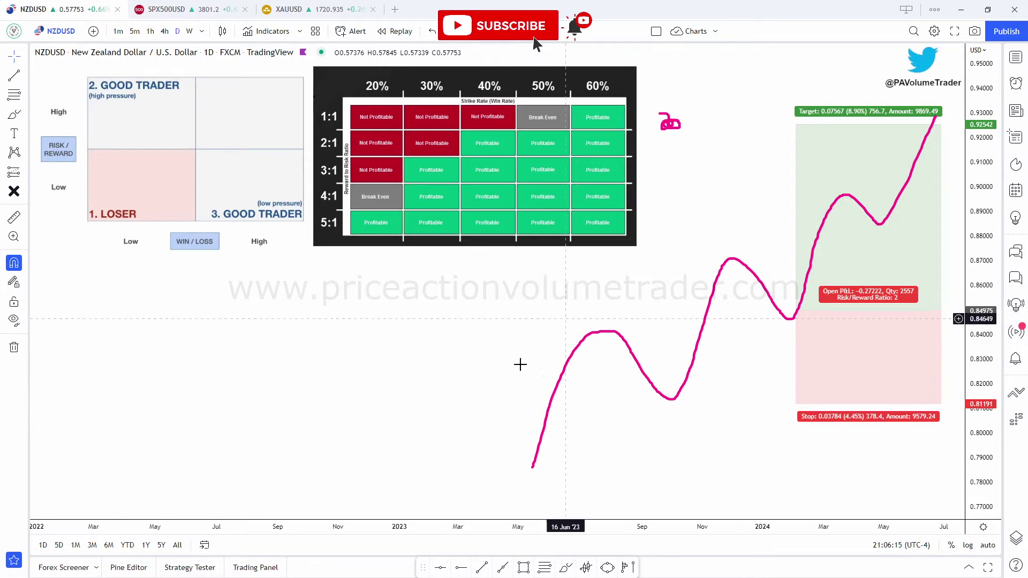
Draw a Fib Retracement with levels -1 to 5 on the chart's left side
{"action": "left_click", "coordinate": [275, 206]}
{"action": "left_click", "coordinate": [35, 138]}
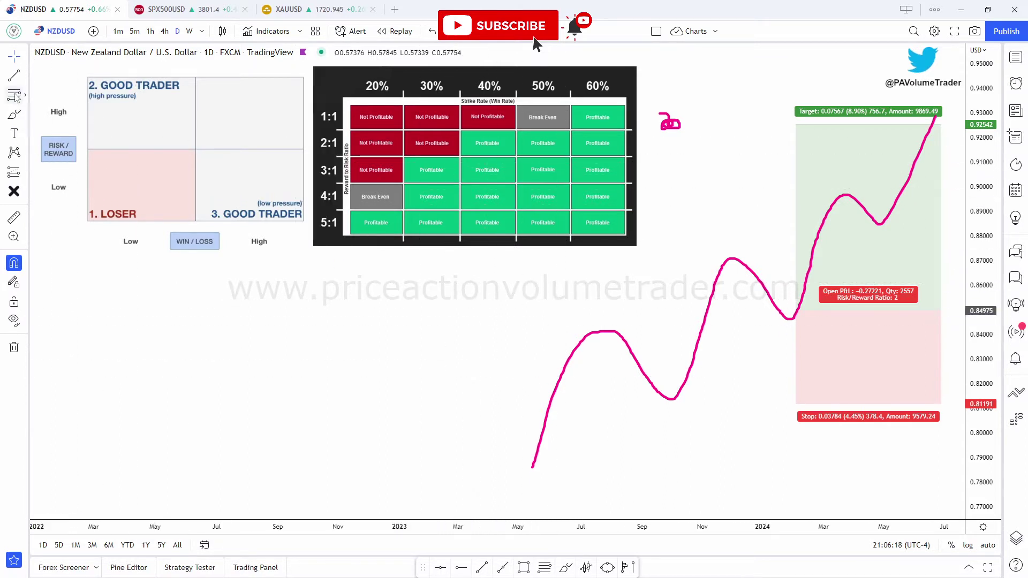
{"action": "left_click", "coordinate": [24, 96]}
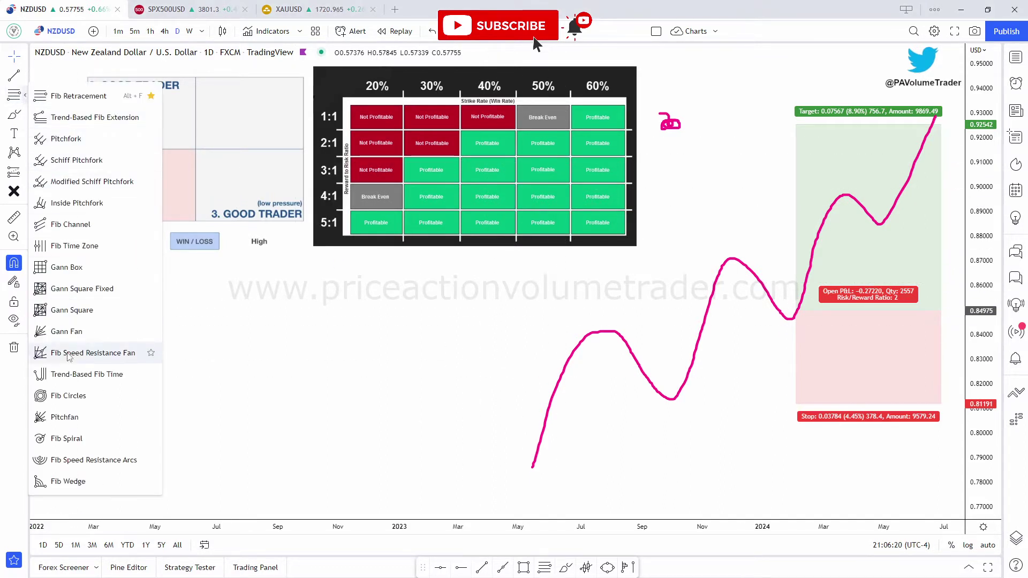
{"action": "left_click", "coordinate": [78, 96]}
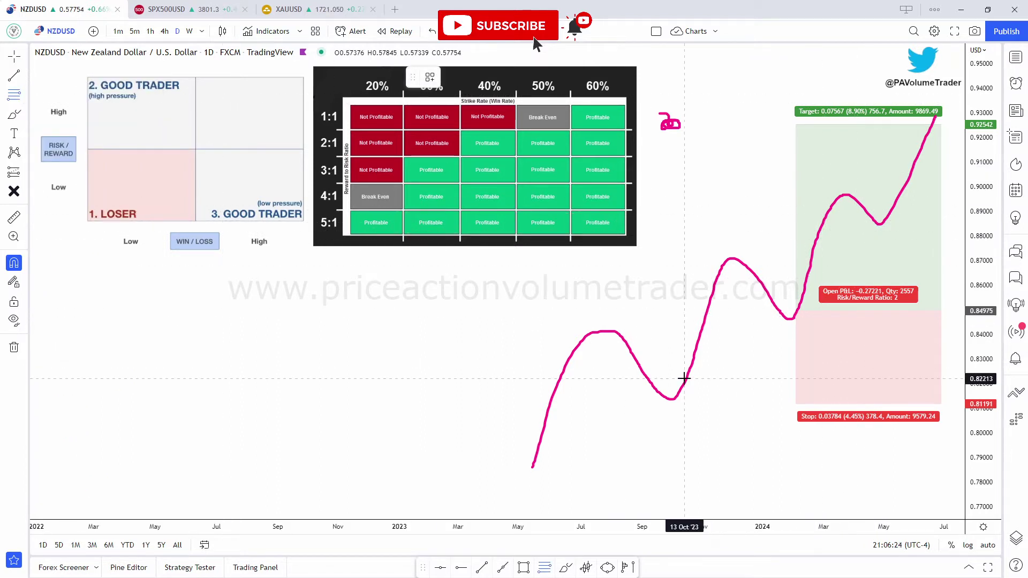
{"action": "left_click", "coordinate": [253, 364]}
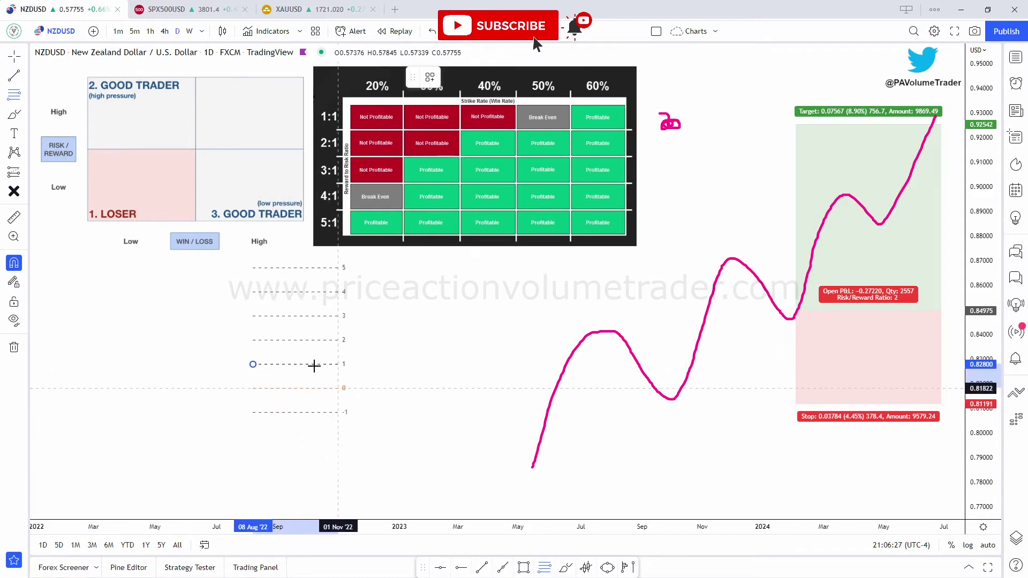
{"action": "left_click", "coordinate": [327, 389]}
{"action": "left_click", "coordinate": [419, 334]}
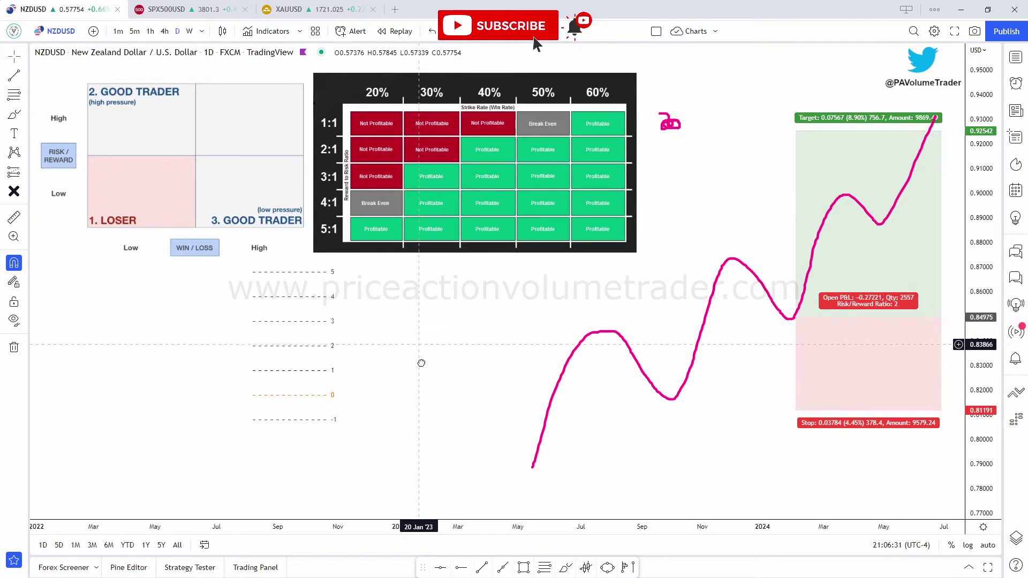
Drag the strike-rate and risk/reward table images up out of view
{"action": "left_click_drag", "start_coordinate": [419, 333], "coordinate": [422, 396]}
{"action": "left_click_drag", "start_coordinate": [464, 251], "coordinate": [472, 47]}
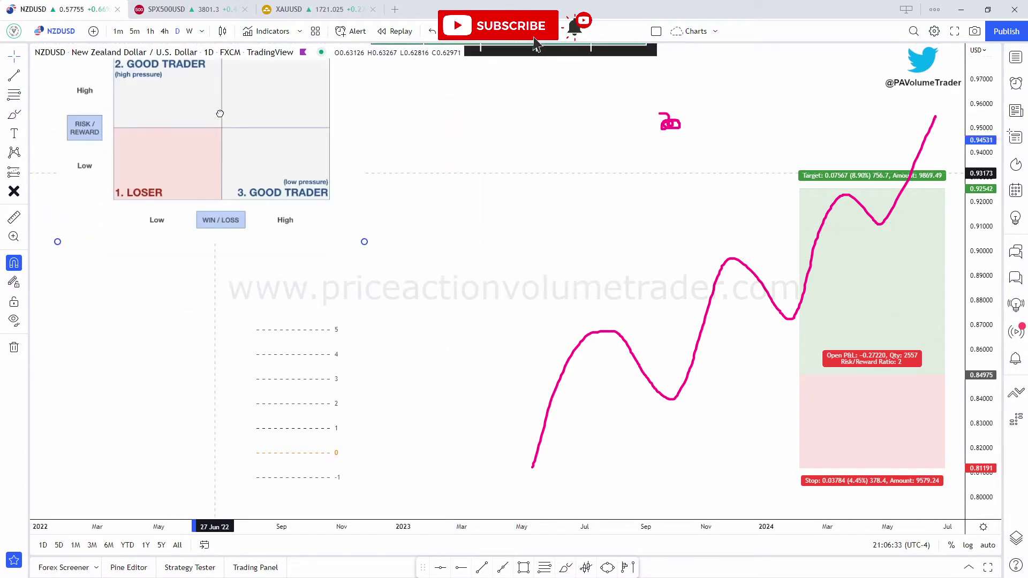
{"action": "left_click_drag", "start_coordinate": [432, 294], "coordinate": [428, 235]}
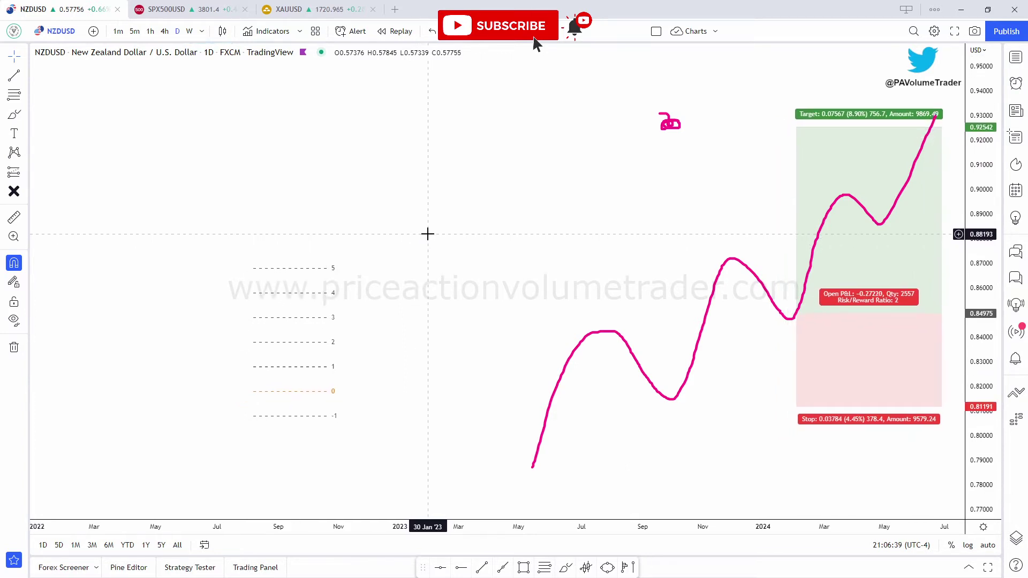
Stretch the Fib Retracement taller by repositioning it and moving its 0 anchor
{"action": "mouse_move", "coordinate": [300, 320]}
{"action": "left_mouse_down"}
{"action": "mouse_move", "coordinate": [328, 243]}
{"action": "mouse_move", "coordinate": [379, 307]}
{"action": "left_mouse_up"}
{"action": "left_click", "coordinate": [419, 234]}
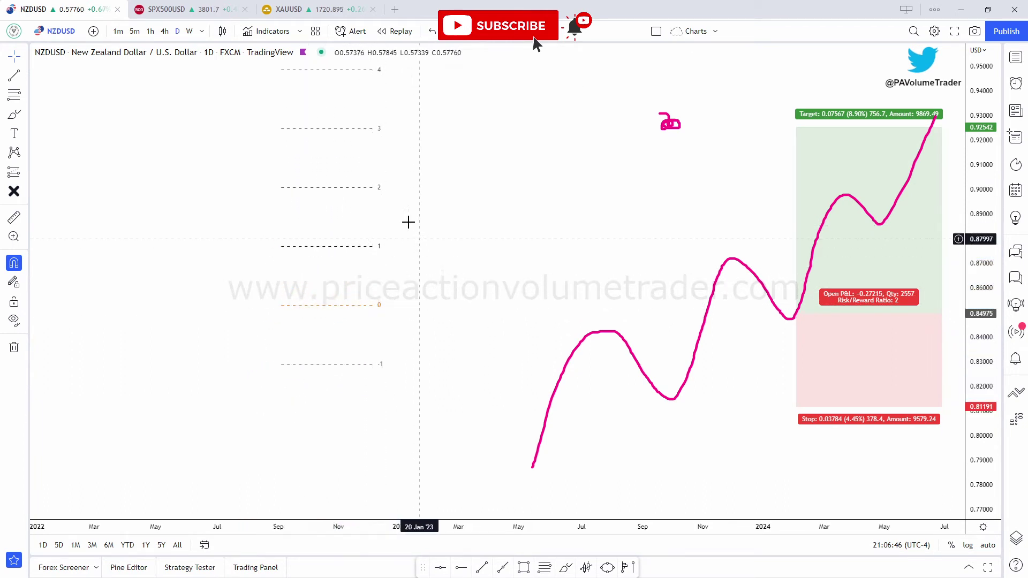
{"action": "left_click_drag", "start_coordinate": [350, 191], "coordinate": [355, 245]}
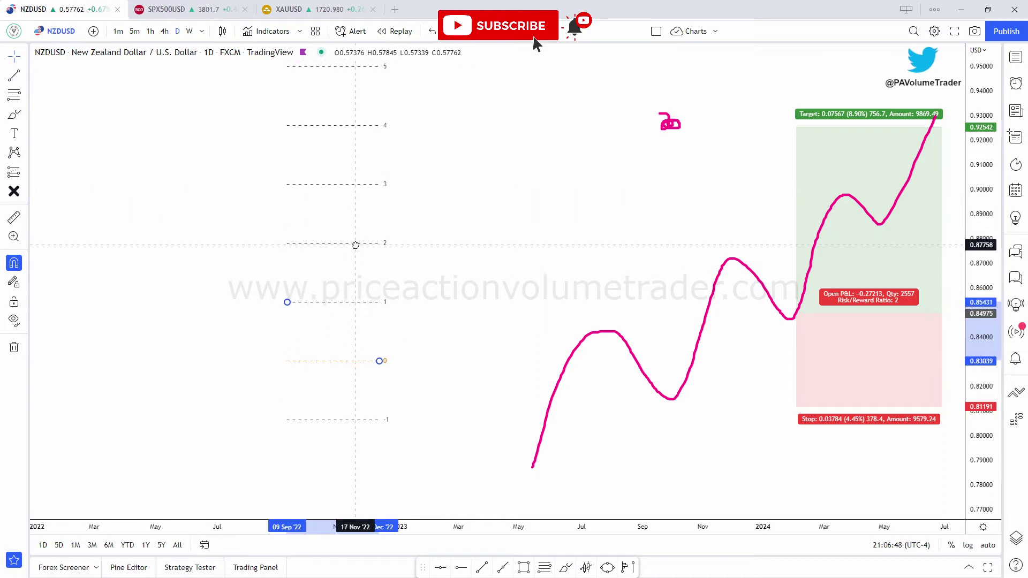
{"action": "left_click", "coordinate": [415, 374]}
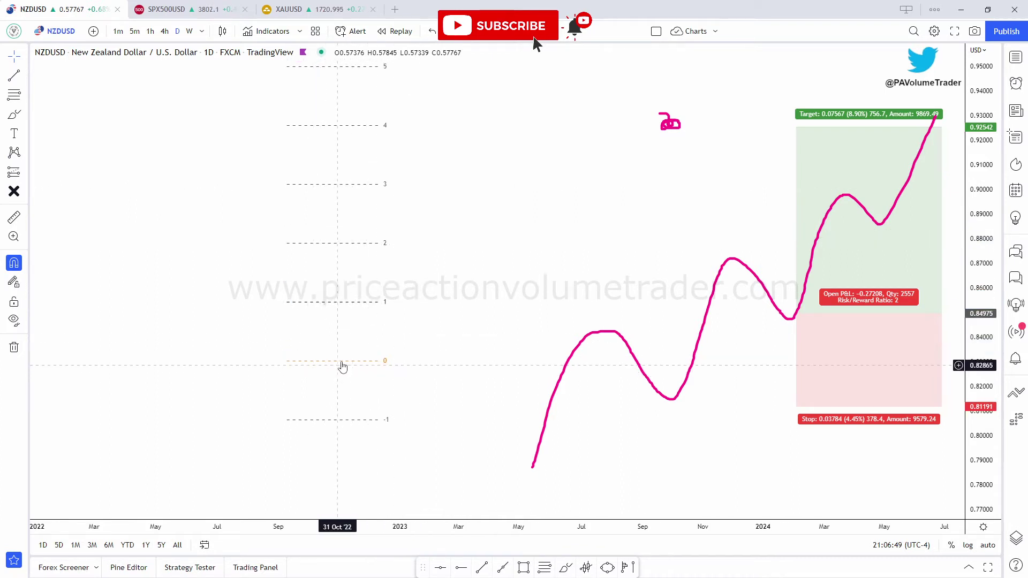
Circle the Fib 0 through 5 labels and mark the -1 level as SL
{"action": "mouse_move", "coordinate": [310, 361]}
{"action": "left_mouse_down"}
{"action": "mouse_move", "coordinate": [355, 363]}
{"action": "mouse_move", "coordinate": [404, 399]}
{"action": "mouse_move", "coordinate": [395, 416]}
{"action": "mouse_move", "coordinate": [408, 413]}
{"action": "left_mouse_up"}
{"action": "left_click_drag", "start_coordinate": [342, 427], "coordinate": [326, 442]}
{"action": "mouse_move", "coordinate": [364, 427]}
{"action": "left_mouse_down"}
{"action": "mouse_move", "coordinate": [362, 441]}
{"action": "mouse_move", "coordinate": [380, 442]}
{"action": "left_mouse_up"}
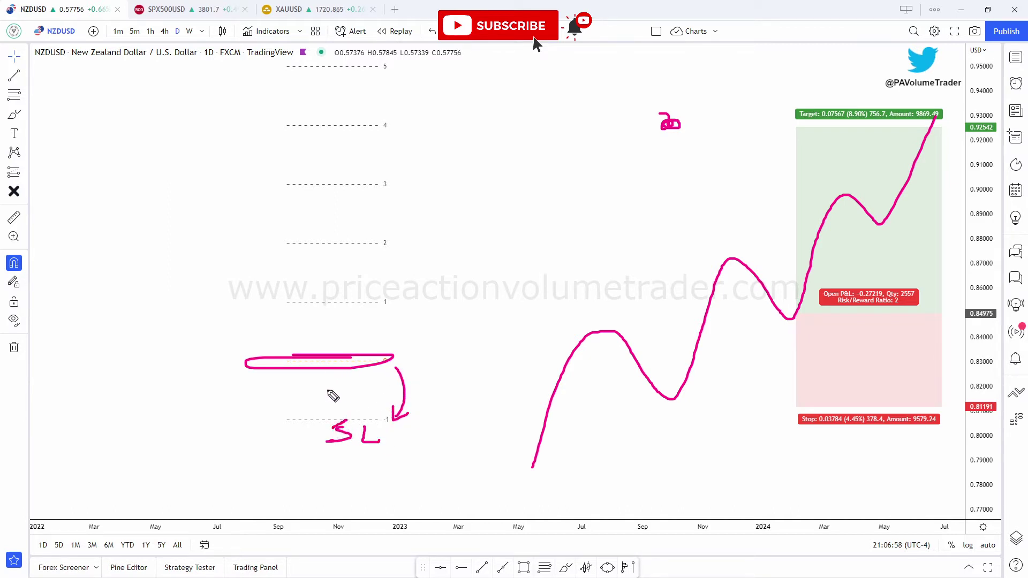
{"action": "left_click_drag", "start_coordinate": [310, 394], "coordinate": [349, 406]}
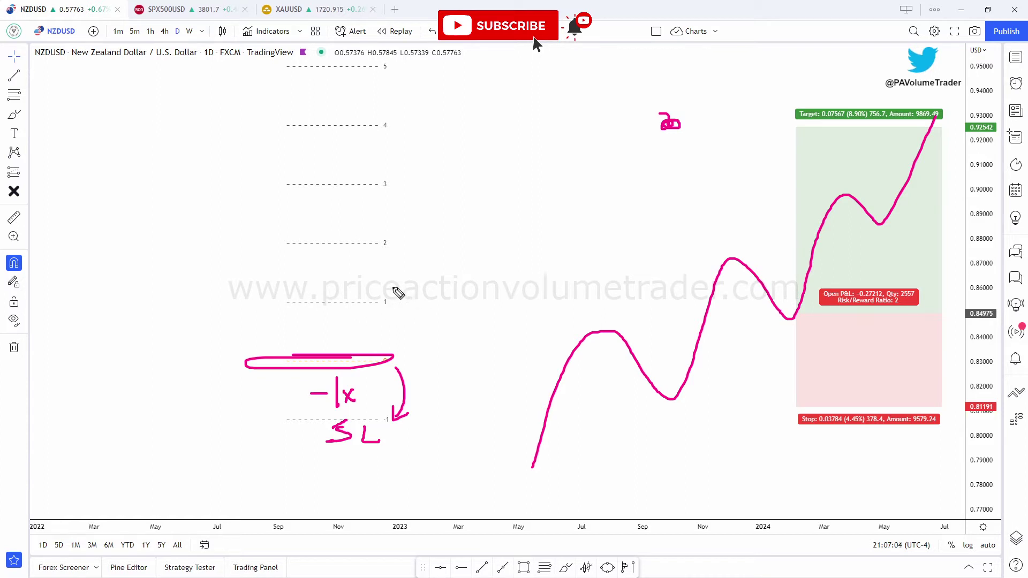
{"action": "left_click_drag", "start_coordinate": [374, 302], "coordinate": [390, 306]}
{"action": "left_click_drag", "start_coordinate": [372, 229], "coordinate": [384, 244]}
{"action": "left_click_drag", "start_coordinate": [384, 176], "coordinate": [386, 182]}
{"action": "left_click_drag", "start_coordinate": [388, 128], "coordinate": [375, 125]}
{"action": "mouse_move", "coordinate": [381, 72]}
{"action": "left_mouse_down"}
{"action": "mouse_move", "coordinate": [390, 51]}
{"action": "mouse_move", "coordinate": [381, 67]}
{"action": "left_mouse_up"}
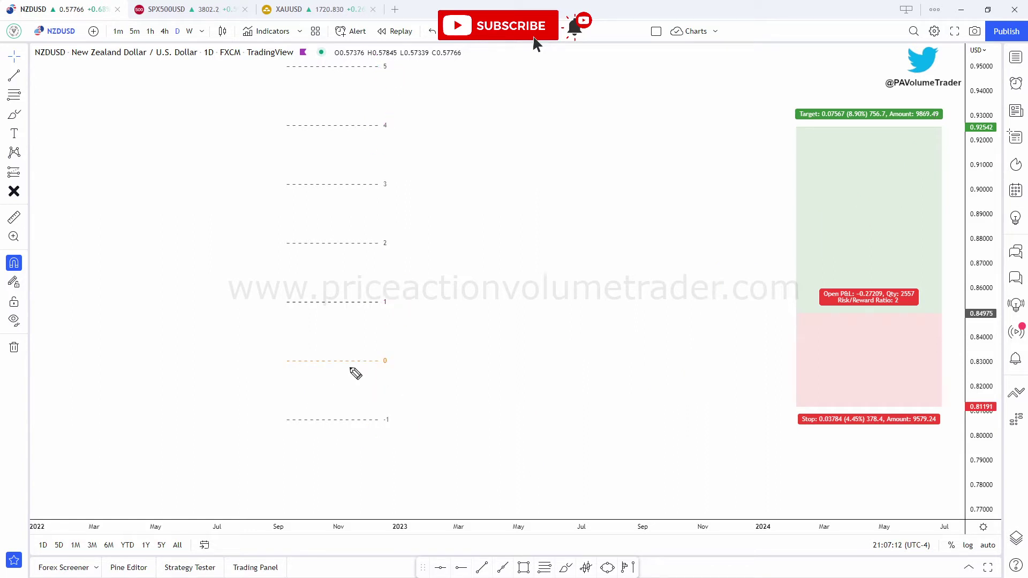
Sketch price dipping to 0 and rising to level 4, with an SL line at -1 and 4R
{"action": "left_click_drag", "start_coordinate": [263, 324], "coordinate": [296, 356]}
{"action": "left_click_drag", "start_coordinate": [284, 420], "coordinate": [377, 420]}
{"action": "left_click_drag", "start_coordinate": [304, 429], "coordinate": [358, 445]}
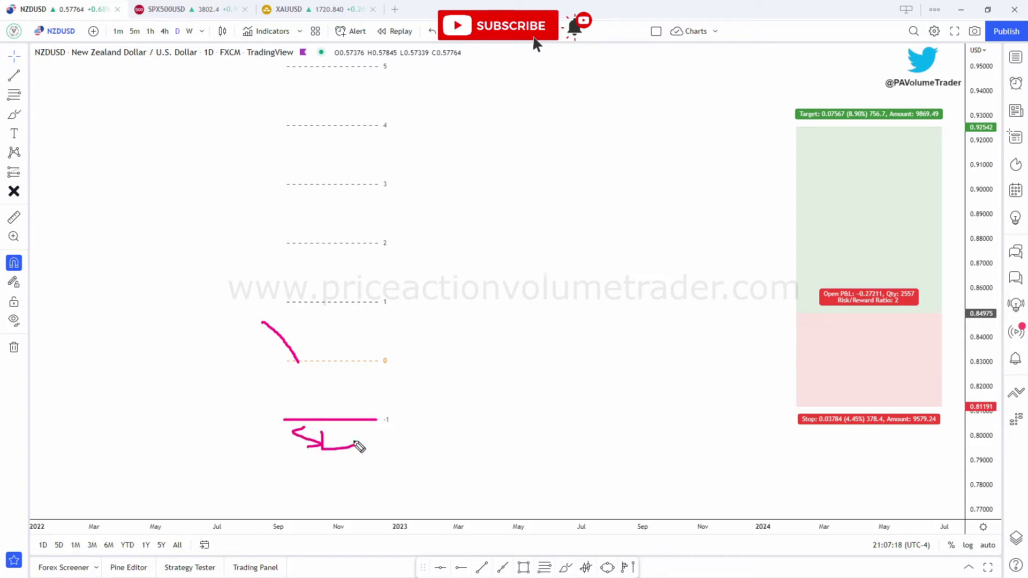
{"action": "mouse_move", "coordinate": [299, 362]}
{"action": "left_mouse_down"}
{"action": "mouse_move", "coordinate": [366, 130]}
{"action": "mouse_move", "coordinate": [393, 124]}
{"action": "left_mouse_up"}
{"action": "mouse_move", "coordinate": [419, 204]}
{"action": "left_mouse_down"}
{"action": "mouse_move", "coordinate": [418, 234]}
{"action": "mouse_move", "coordinate": [433, 233]}
{"action": "left_mouse_up"}
{"action": "mouse_move", "coordinate": [433, 208]}
{"action": "left_mouse_down"}
{"action": "mouse_move", "coordinate": [424, 265]}
{"action": "mouse_move", "coordinate": [445, 257]}
{"action": "mouse_move", "coordinate": [449, 203]}
{"action": "mouse_move", "coordinate": [464, 261]}
{"action": "left_mouse_up"}
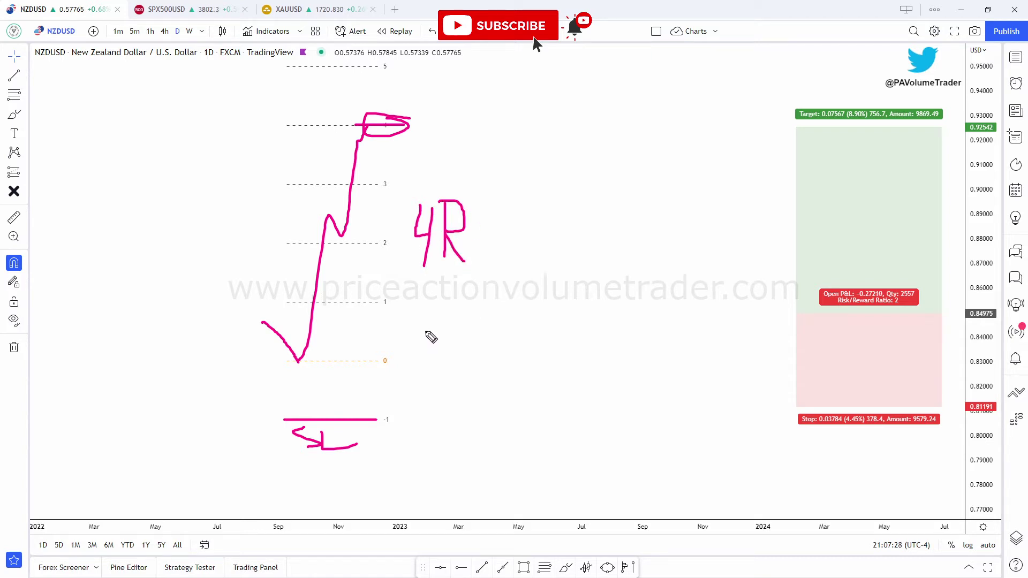
Add a bar, arrow, r and 4 annotations, then undo the extra strokes
{"action": "mouse_move", "coordinate": [426, 334]}
{"action": "left_mouse_down"}
{"action": "mouse_move", "coordinate": [427, 377]}
{"action": "mouse_move", "coordinate": [514, 357]}
{"action": "left_mouse_up"}
{"action": "mouse_move", "coordinate": [470, 349]}
{"action": "left_mouse_down"}
{"action": "mouse_move", "coordinate": [502, 360]}
{"action": "mouse_move", "coordinate": [497, 370]}
{"action": "left_mouse_up"}
{"action": "left_click_drag", "start_coordinate": [422, 396], "coordinate": [422, 426]}
{"action": "left_click_drag", "start_coordinate": [422, 411], "coordinate": [435, 409]}
{"action": "mouse_move", "coordinate": [534, 328]}
{"action": "left_mouse_down"}
{"action": "mouse_move", "coordinate": [534, 357]}
{"action": "mouse_move", "coordinate": [553, 353]}
{"action": "mouse_move", "coordinate": [536, 417]}
{"action": "mouse_move", "coordinate": [560, 391]}
{"action": "left_mouse_up"}
{"action": "key", "text": "ctrl+z"}
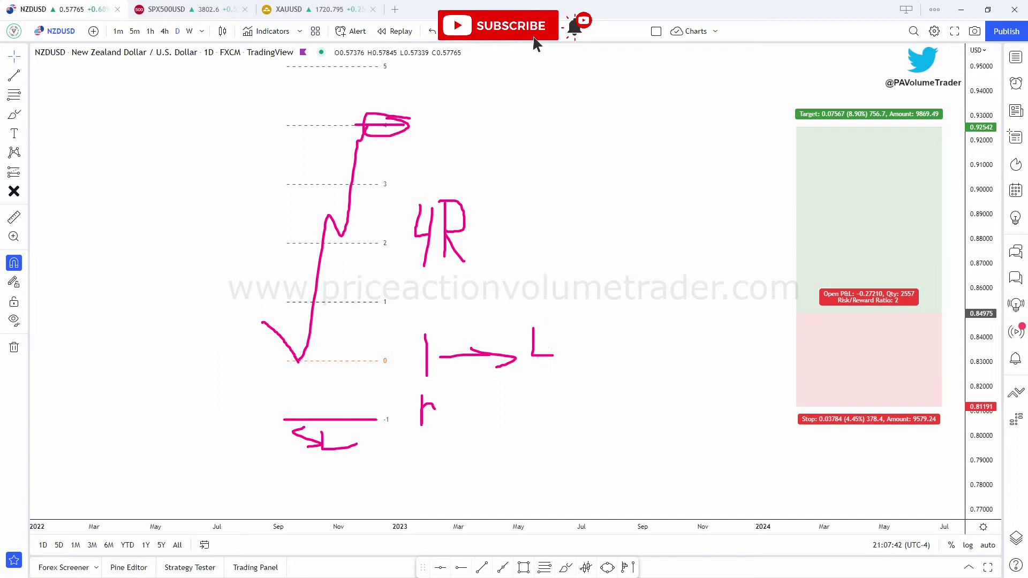
{"action": "key", "text": "ctrl+z"}
{"action": "key", "text": "ctrl+z"}
{"action": "key", "text": "ctrl+z"}
{"action": "key", "text": "ctrl+z"}
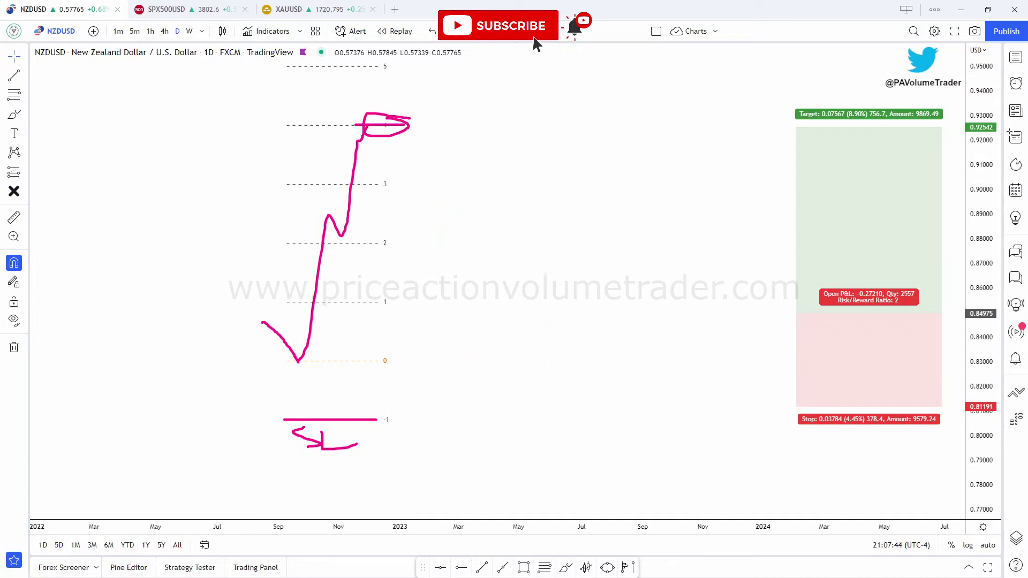
{"action": "key", "text": "ctrl+z"}
{"action": "key", "text": "ctrl+z"}
{"action": "key", "text": "ctrl+z"}
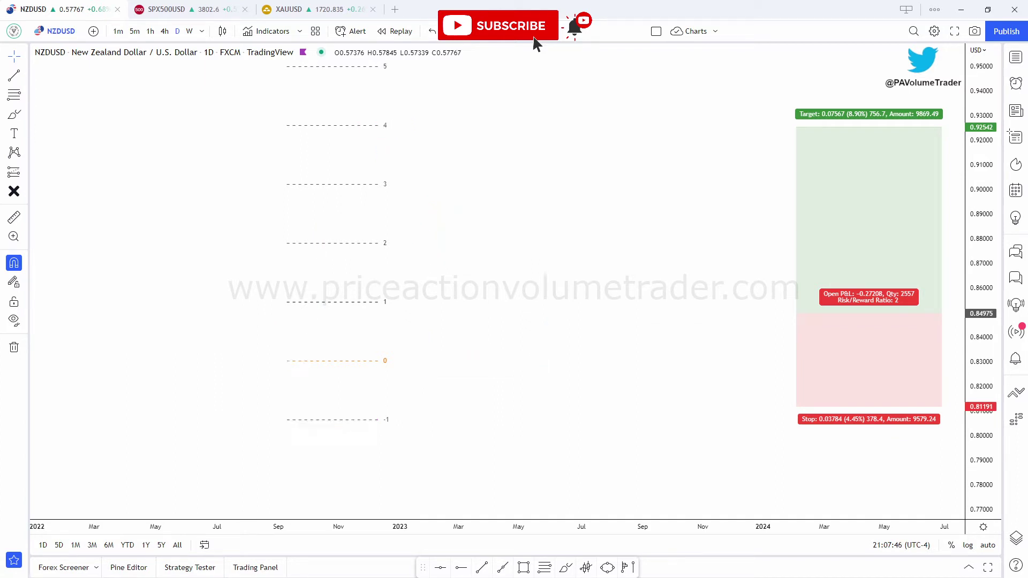
Nudge the Fib Retracement lower and review its -1 to 5 levels in Settings unchanged
{"action": "left_click_drag", "start_coordinate": [364, 248], "coordinate": [347, 268]}
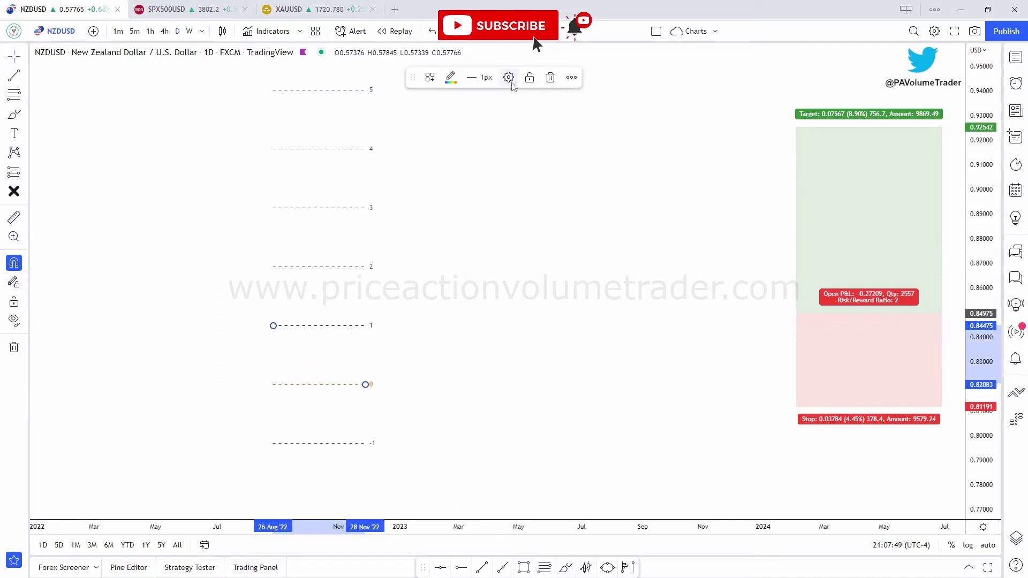
{"action": "left_click", "coordinate": [509, 77]}
{"action": "left_click_drag", "start_coordinate": [442, 50], "coordinate": [488, 30]}
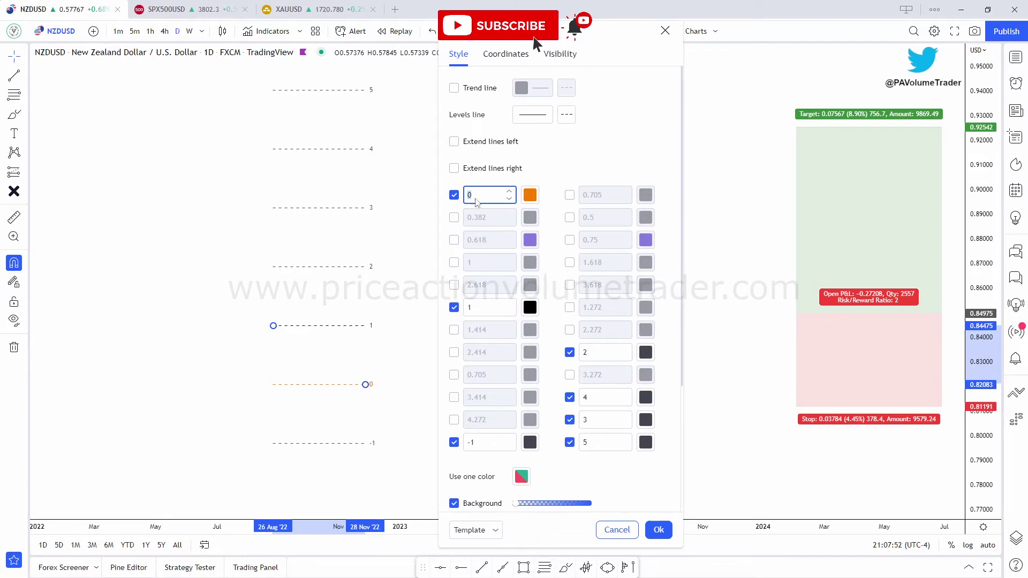
{"action": "left_click", "coordinate": [561, 465]}
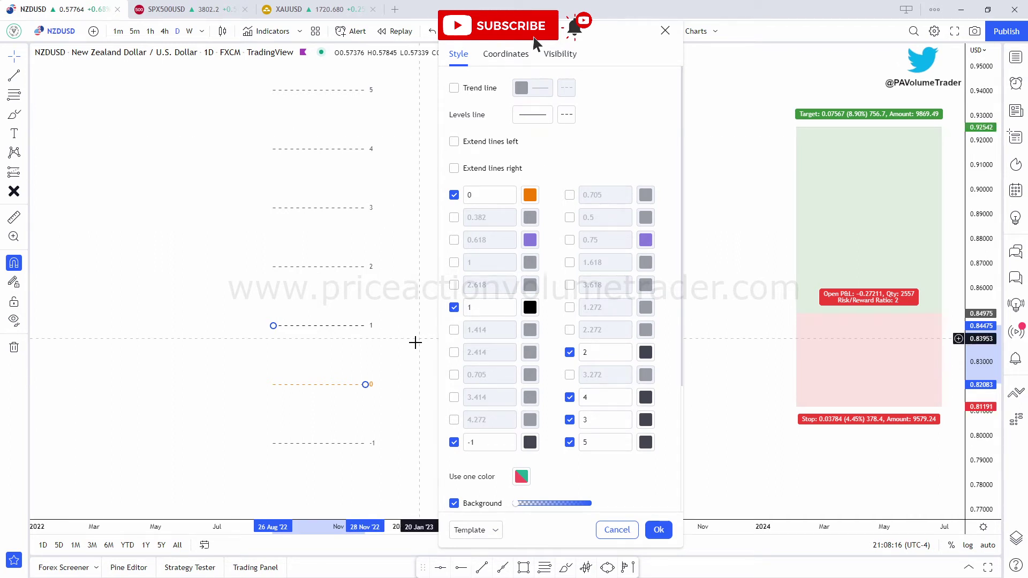
{"action": "scroll", "coordinate": [572, 387], "scroll_direction": "down", "scroll_amount": 2}
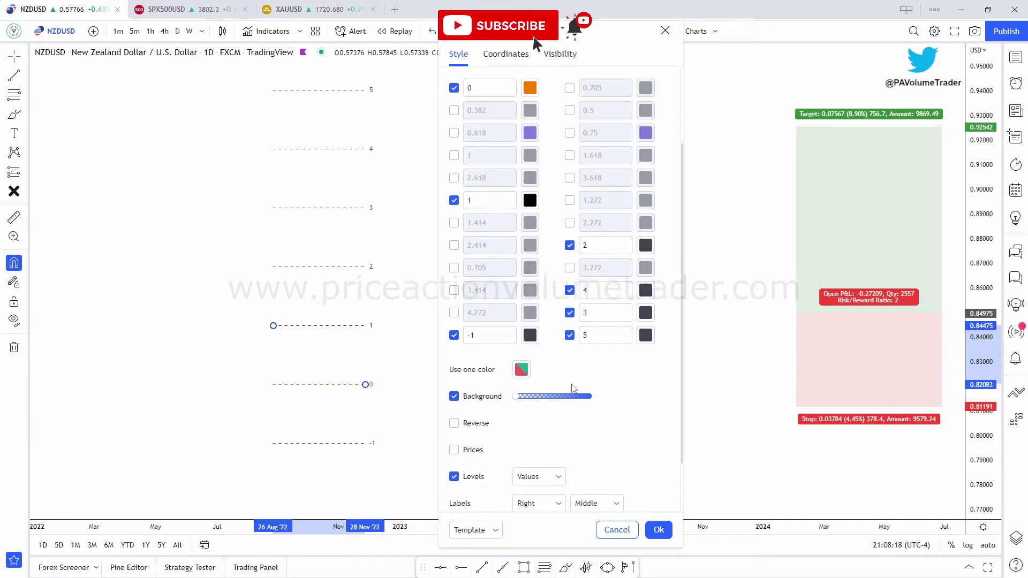
{"action": "scroll", "coordinate": [574, 391], "scroll_direction": "down", "scroll_amount": 1}
{"action": "scroll", "coordinate": [579, 398], "scroll_direction": "up", "scroll_amount": 3}
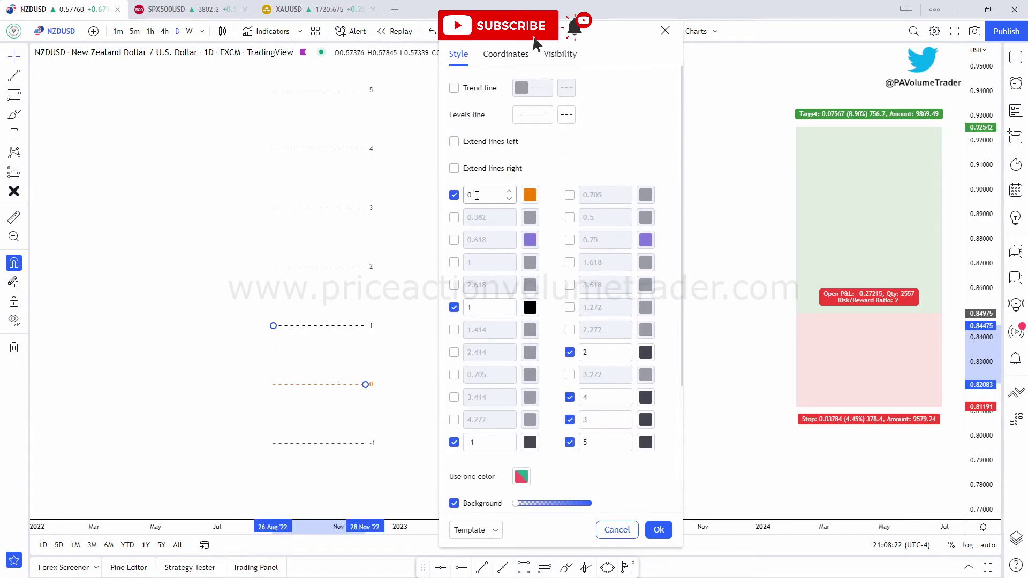
{"action": "left_click", "coordinate": [659, 530]}
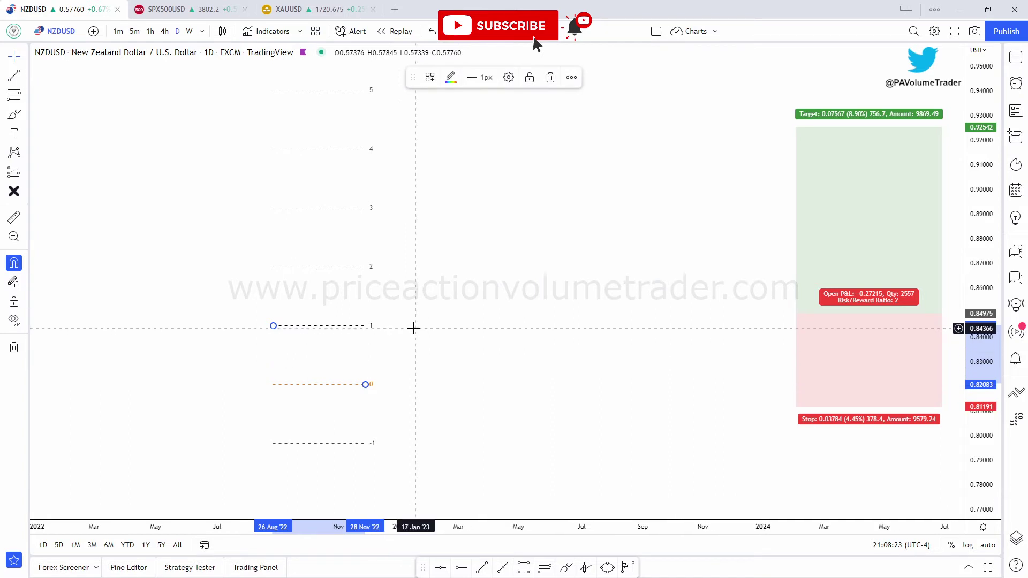
{"action": "left_click", "coordinate": [413, 344]}
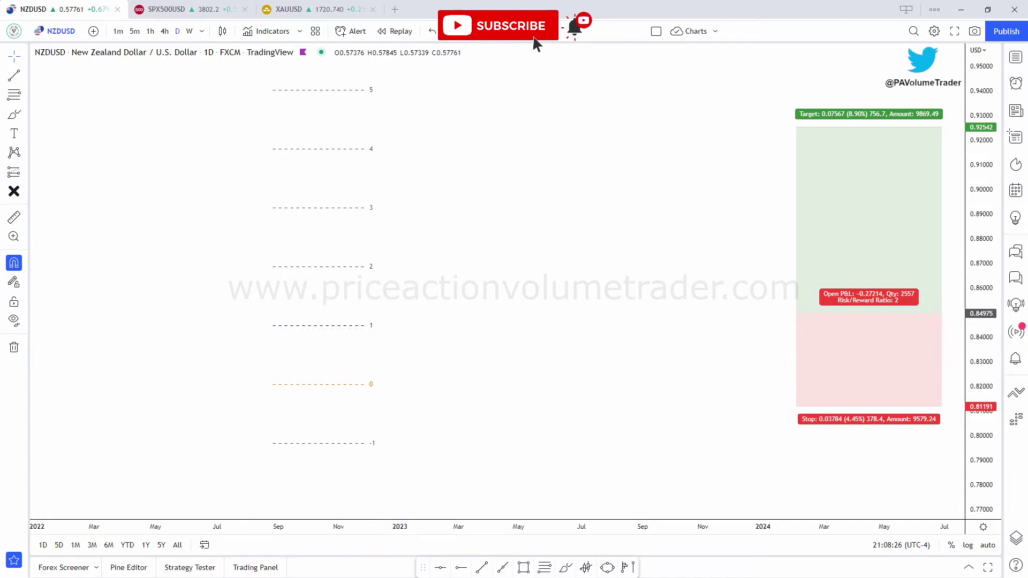
Delete the old Fibonacci drawing and the long-position drawing
{"action": "left_click", "coordinate": [346, 267]}
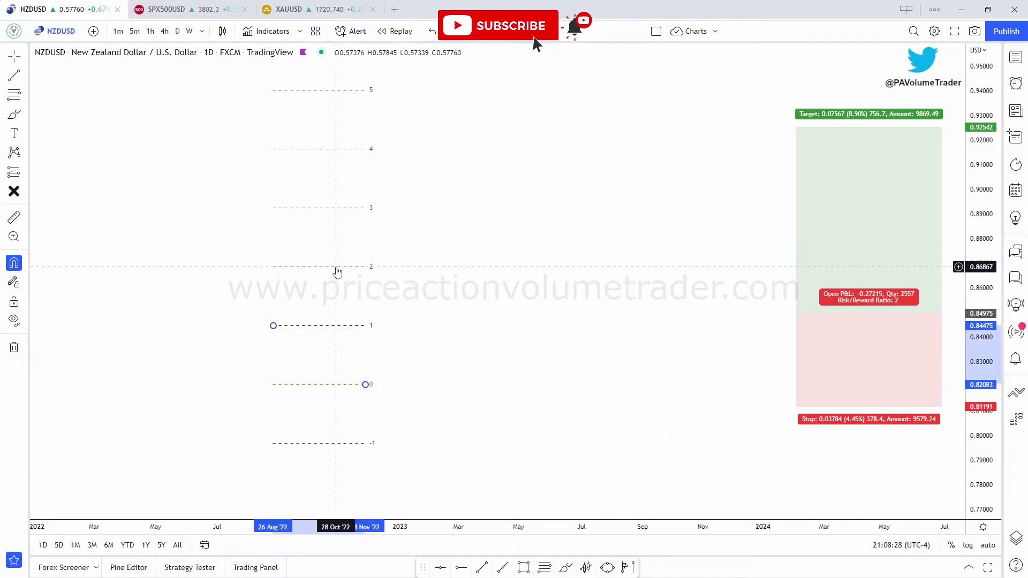
{"action": "left_click", "coordinate": [548, 75]}
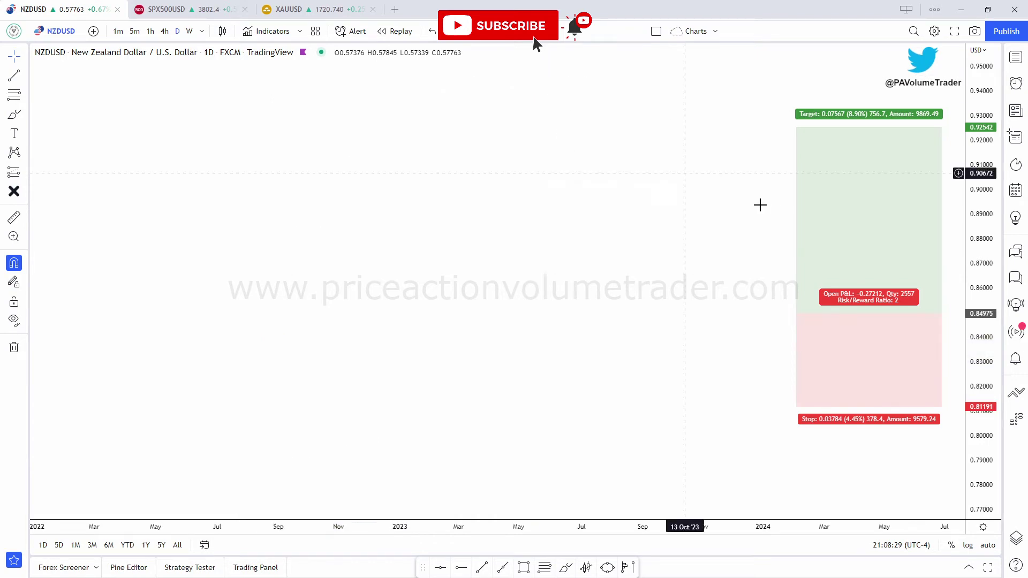
{"action": "left_click", "coordinate": [798, 257]}
{"action": "left_click", "coordinate": [552, 77]}
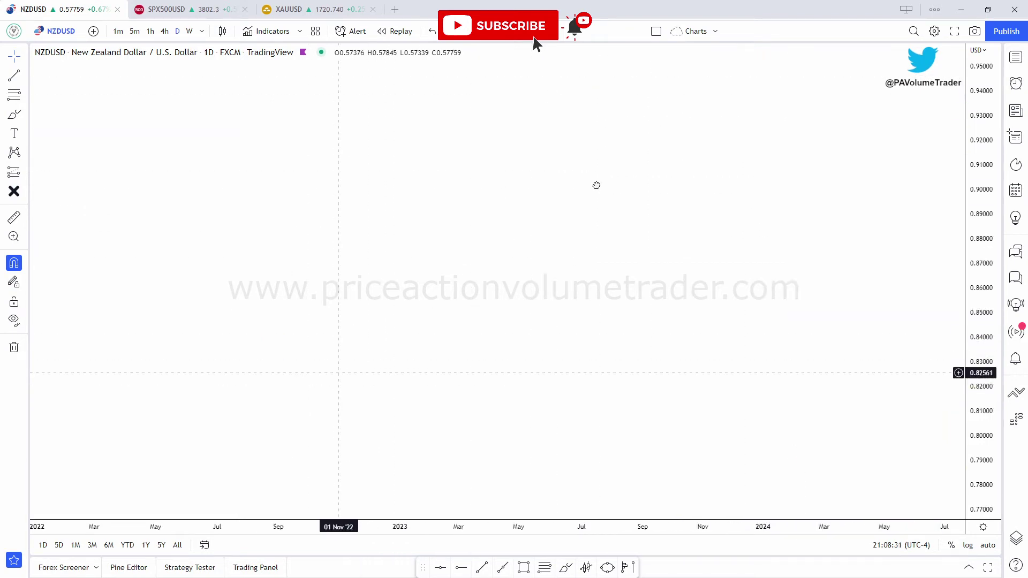
Pan and zoom to show the May–October 2022 NZDUSD daily candles
{"action": "left_click_drag", "start_coordinate": [316, 407], "coordinate": [718, 87]}
{"action": "left_click_drag", "start_coordinate": [532, 259], "coordinate": [665, 105]}
{"action": "scroll", "coordinate": [797, 261], "scroll_direction": "up", "scroll_amount": 5}
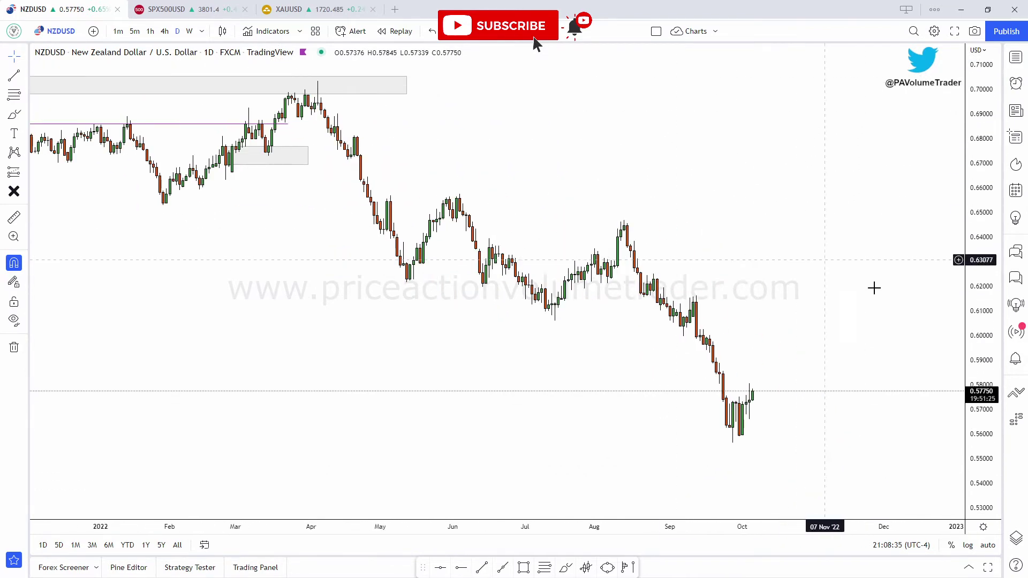
{"action": "left_click_drag", "start_coordinate": [964, 339], "coordinate": [964, 279]}
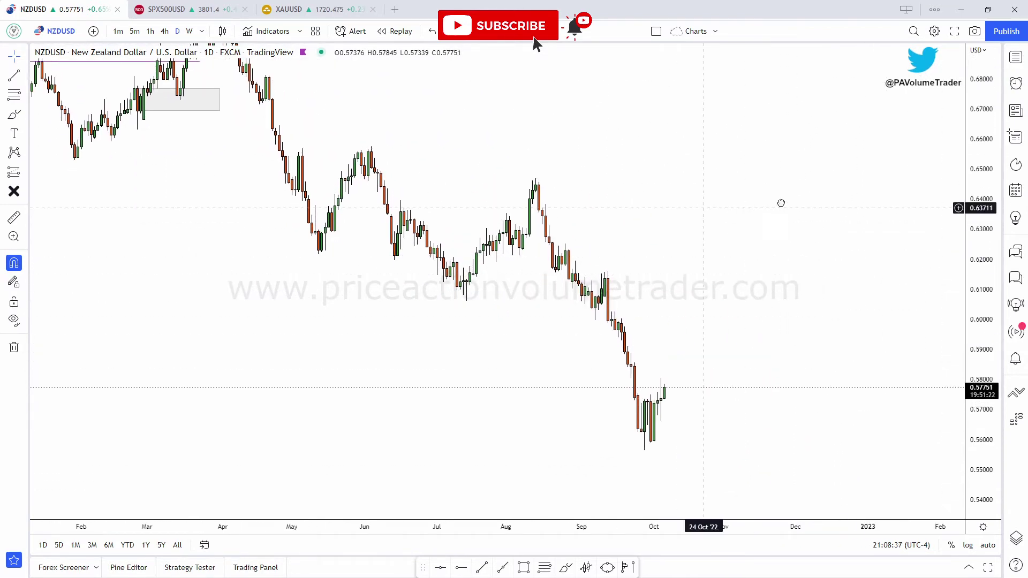
{"action": "scroll", "coordinate": [808, 204], "scroll_direction": "down", "scroll_amount": 2}
{"action": "scroll", "coordinate": [790, 209], "scroll_direction": "up", "scroll_amount": 4}
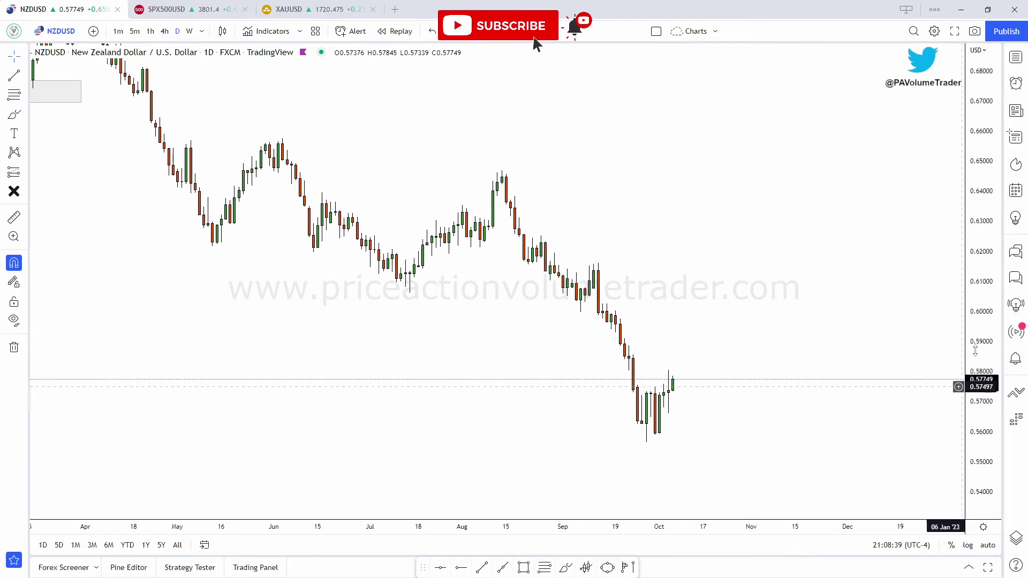
{"action": "left_click_drag", "start_coordinate": [870, 296], "coordinate": [762, 274]}
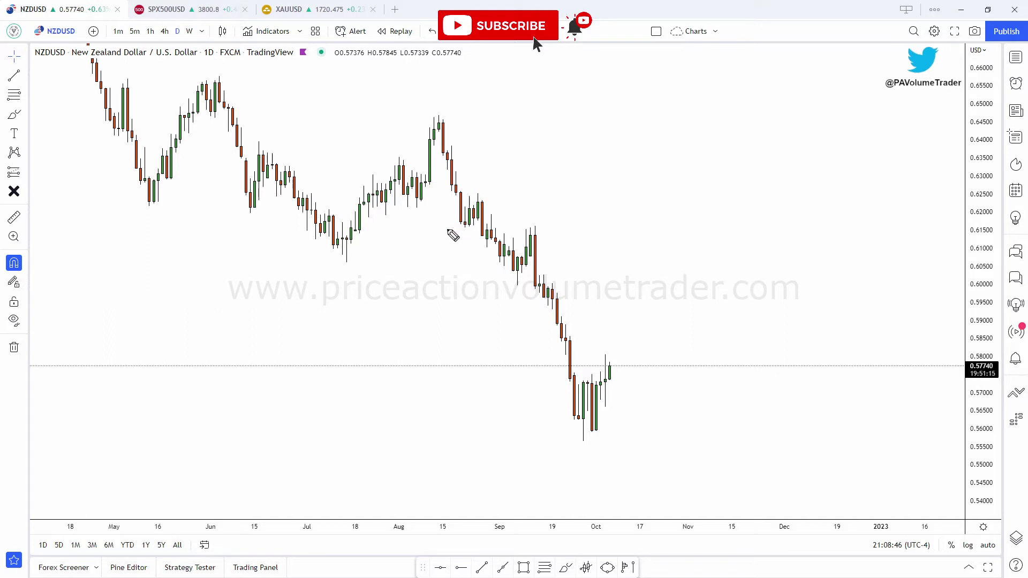
Brush a line at 0.61, an X below it near July, and a mark on September's candles
{"action": "left_click_drag", "start_coordinate": [321, 247], "coordinate": [565, 246]}
{"action": "left_click_drag", "start_coordinate": [322, 260], "coordinate": [335, 287]}
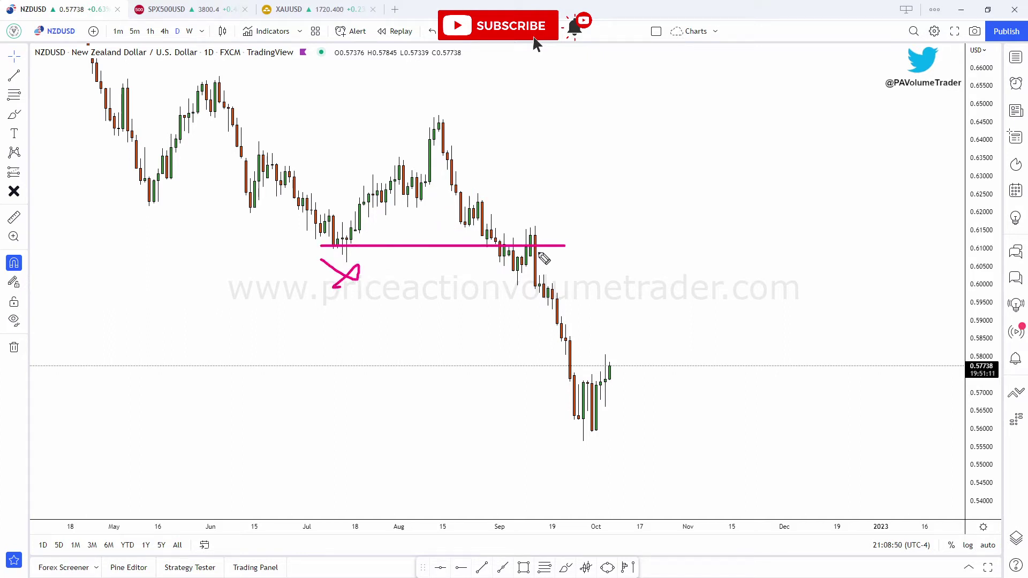
{"action": "left_click_drag", "start_coordinate": [545, 261], "coordinate": [542, 257]}
{"action": "left_click", "coordinate": [14, 95]}
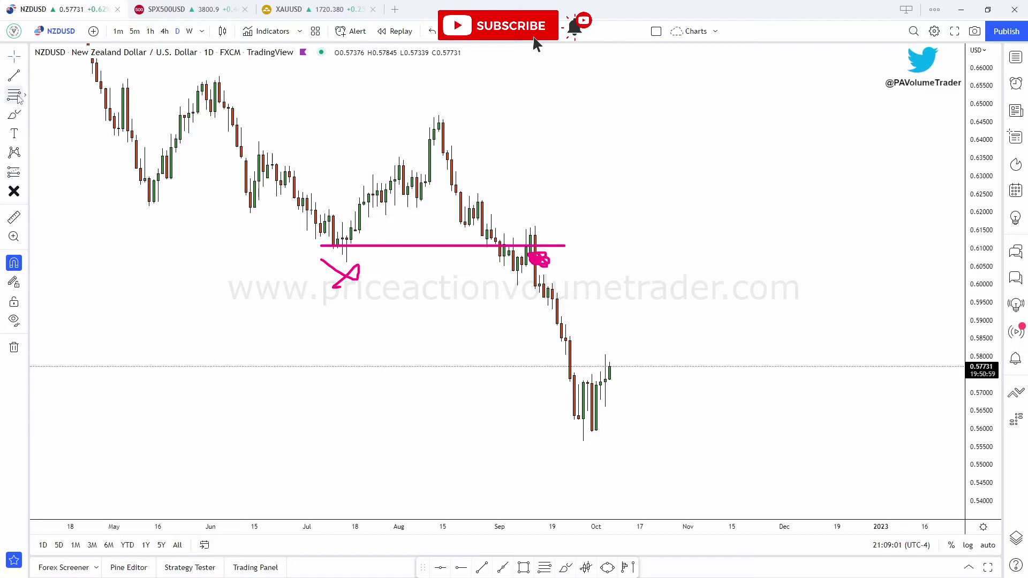
Draw a trend-based Fib extension from the 0.61 breakdown, levels -1 (≈0.617) down to 5 (≈0.551)
{"action": "left_click", "coordinate": [557, 259]}
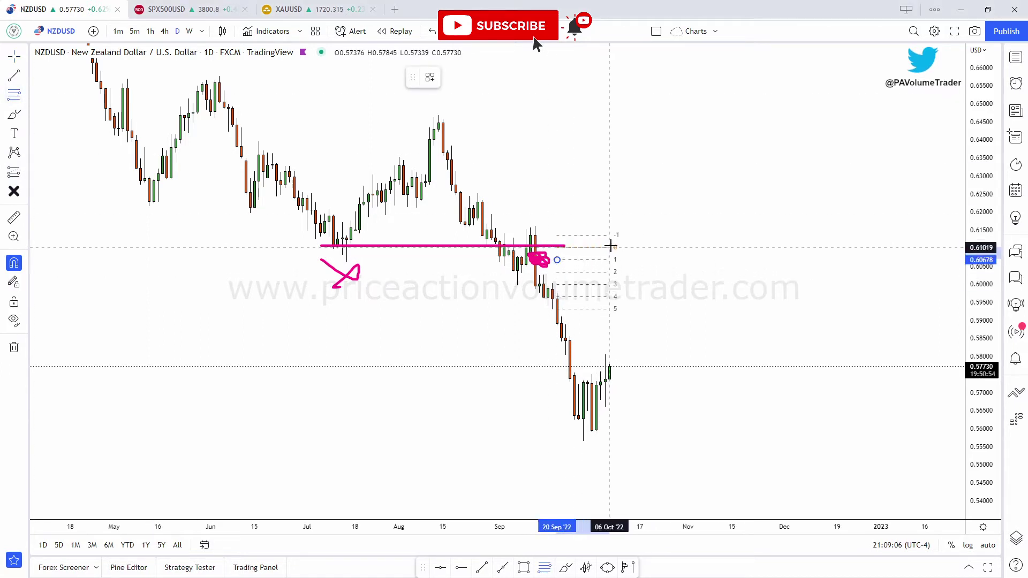
{"action": "left_click", "coordinate": [614, 239]}
{"action": "mouse_move", "coordinate": [601, 239]}
{"action": "left_mouse_down"}
{"action": "mouse_move", "coordinate": [599, 261]}
{"action": "mouse_move", "coordinate": [558, 287]}
{"action": "mouse_move", "coordinate": [574, 305]}
{"action": "left_mouse_up"}
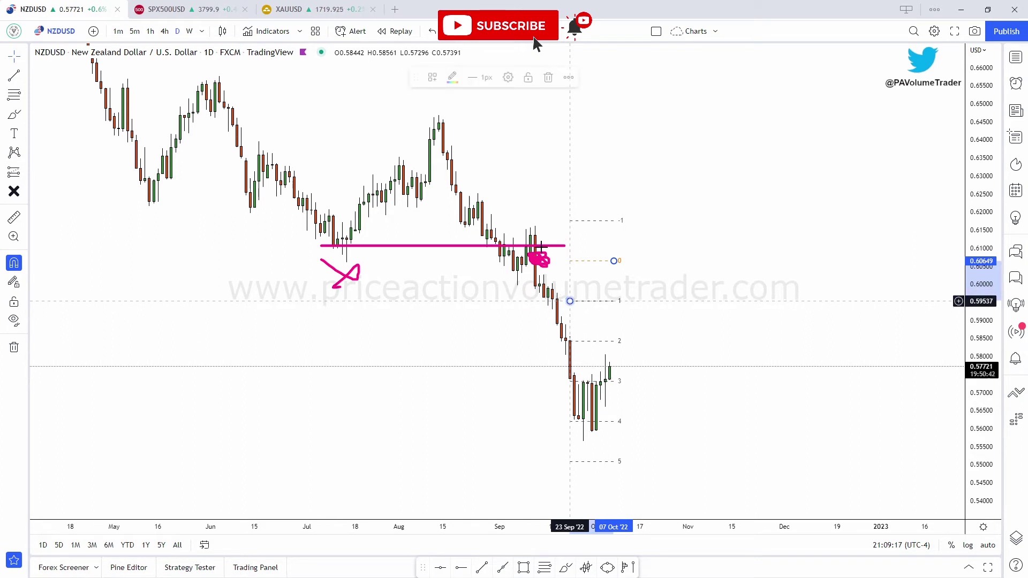
{"action": "left_click", "coordinate": [792, 296]}
{"action": "left_click_drag", "start_coordinate": [792, 297], "coordinate": [707, 279]}
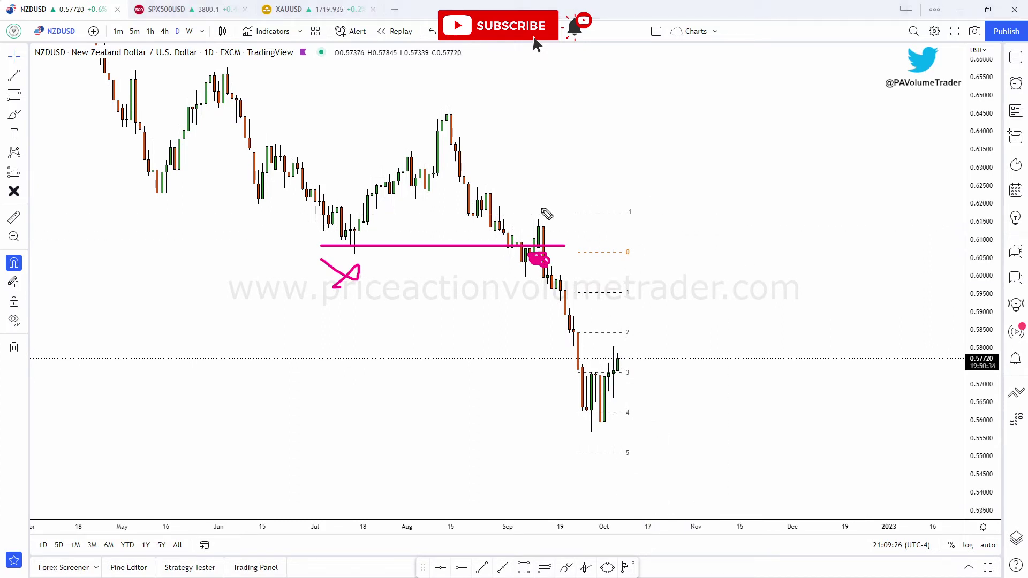
Brush 'SL' above level -1 and circle level 4 with the lowest candles as 'TP'
{"action": "left_click_drag", "start_coordinate": [531, 212], "coordinate": [638, 212]}
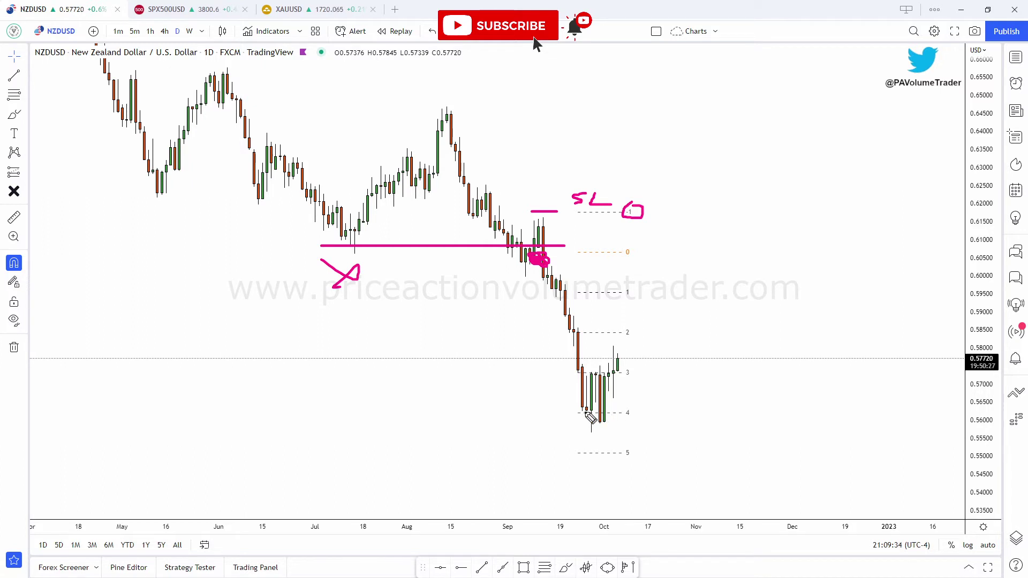
{"action": "mouse_move", "coordinate": [608, 412]}
{"action": "left_mouse_down"}
{"action": "mouse_move", "coordinate": [573, 426]}
{"action": "mouse_move", "coordinate": [600, 408]}
{"action": "left_mouse_up"}
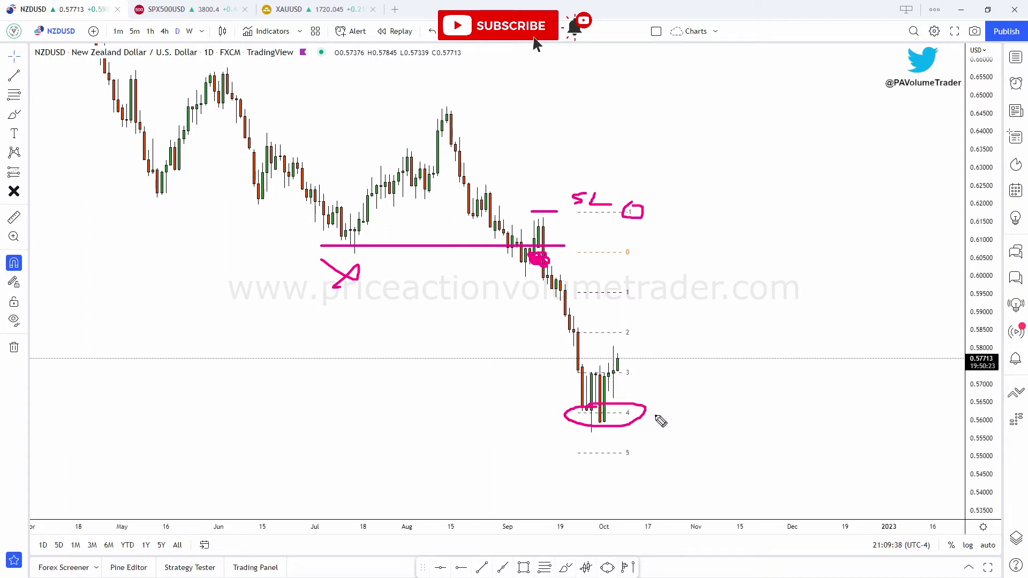
{"action": "mouse_move", "coordinate": [654, 432]}
{"action": "left_mouse_down"}
{"action": "mouse_move", "coordinate": [657, 423]}
{"action": "mouse_move", "coordinate": [669, 436]}
{"action": "left_mouse_up"}
Write '4:1', link SL, level 0 and the TP circle with curves, then clear the brush marks
{"action": "left_click_drag", "start_coordinate": [678, 266], "coordinate": [687, 307]}
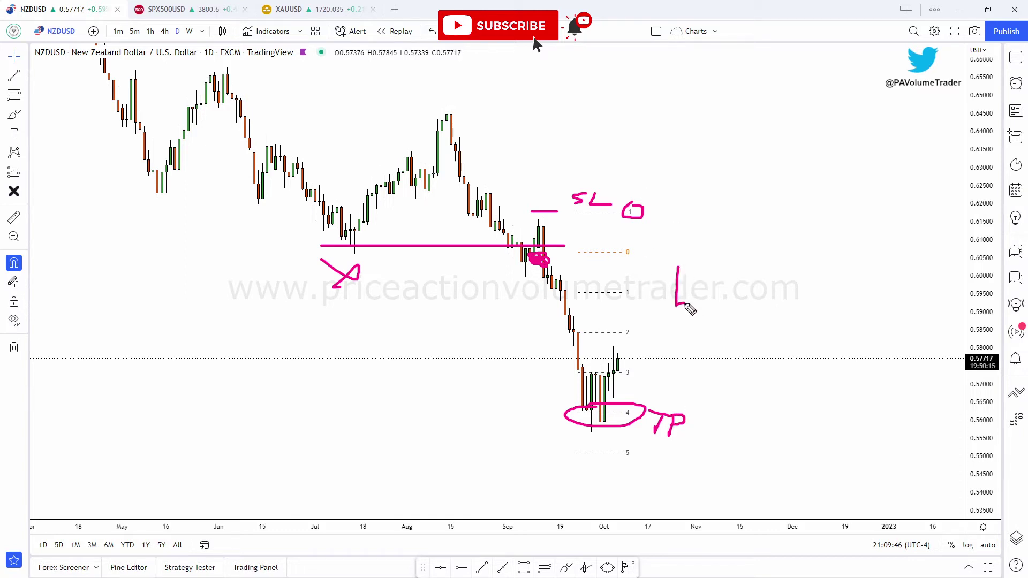
{"action": "left_click_drag", "start_coordinate": [685, 259], "coordinate": [687, 331]}
{"action": "left_click_drag", "start_coordinate": [703, 283], "coordinate": [700, 299]}
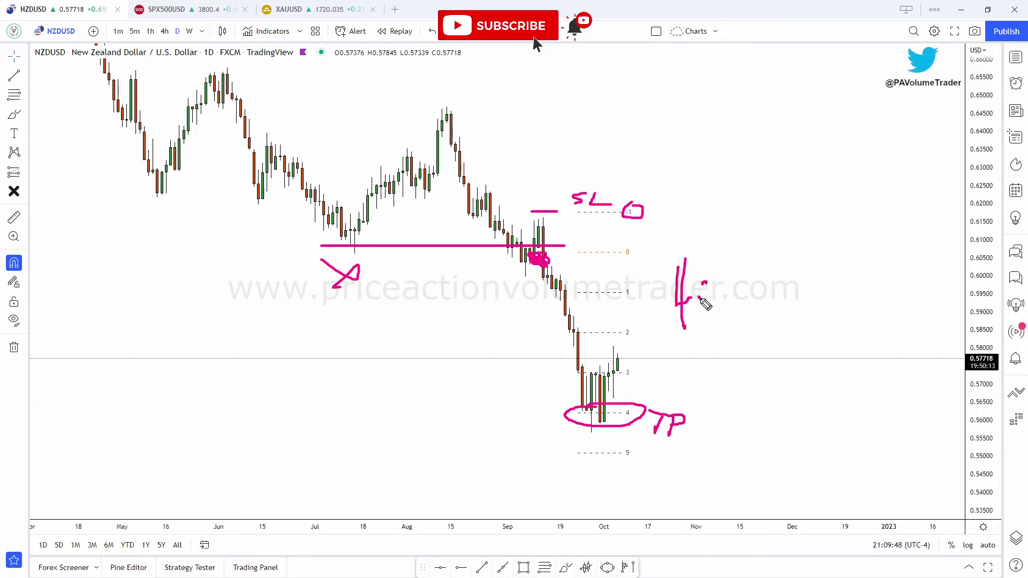
{"action": "left_click_drag", "start_coordinate": [717, 262], "coordinate": [718, 335]}
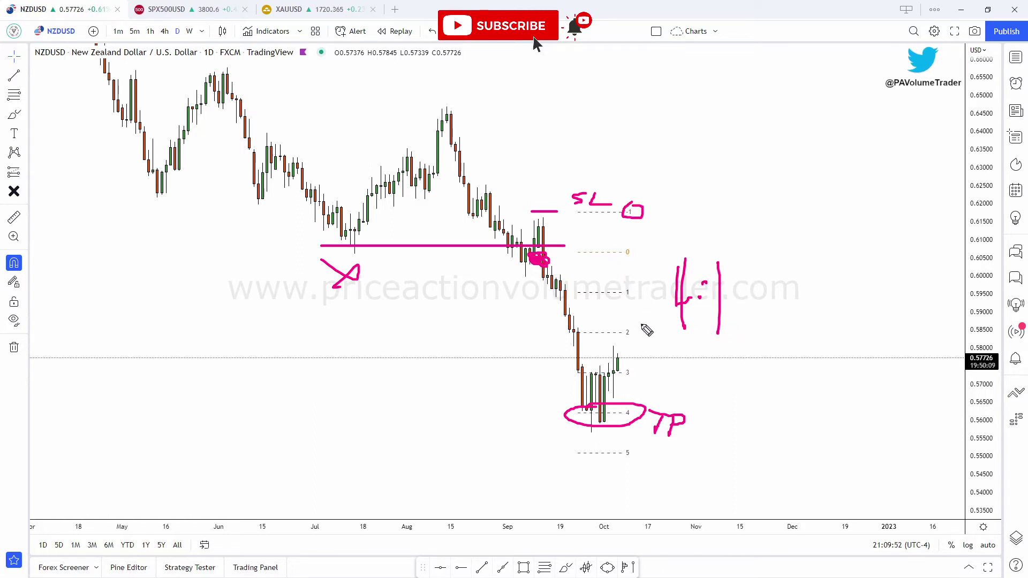
{"action": "left_click_drag", "start_coordinate": [605, 251], "coordinate": [607, 407]}
{"action": "left_click_drag", "start_coordinate": [613, 223], "coordinate": [604, 252]}
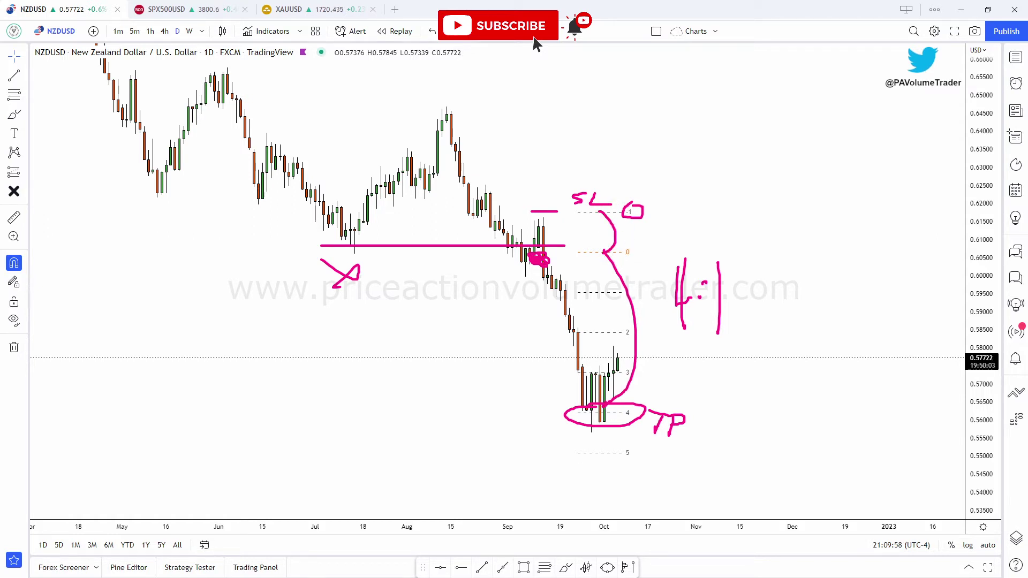
{"action": "key", "text": "Escape"}
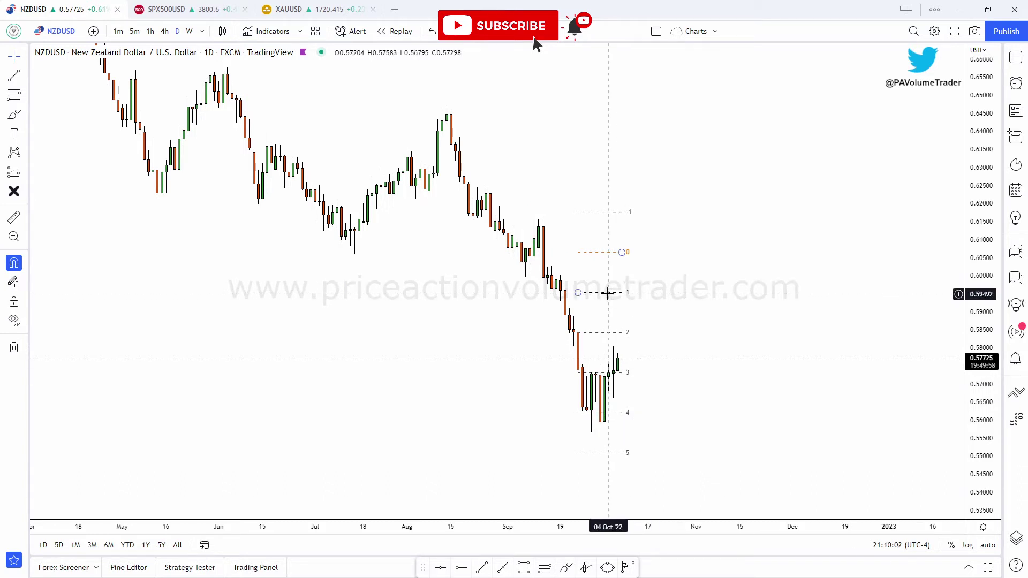
Delete the Fib extension and pan to the risk/reward quadrant and win-rate table images
{"action": "key", "text": "Delete"}
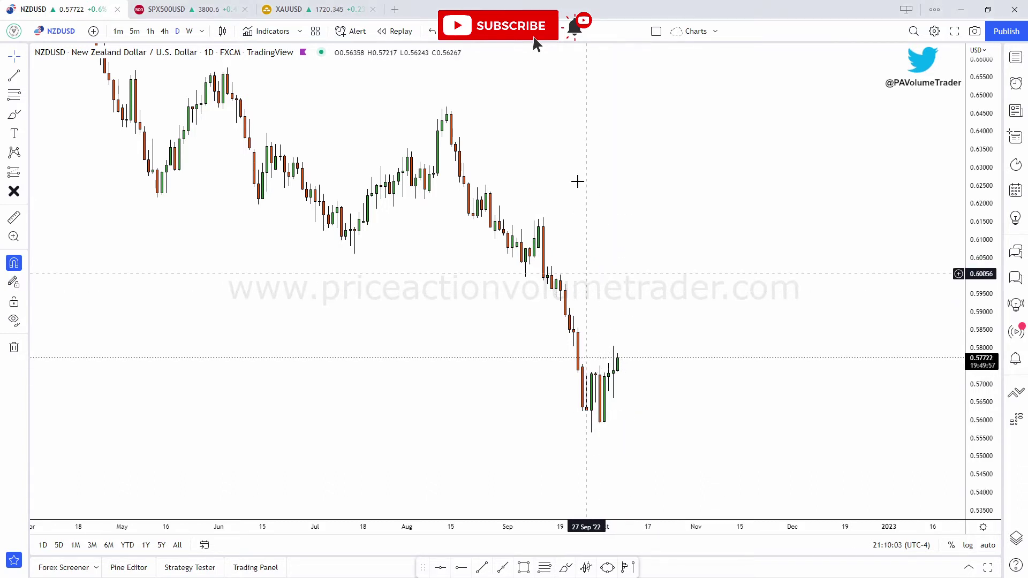
{"action": "mouse_move", "coordinate": [583, 133]}
{"action": "left_mouse_down"}
{"action": "mouse_move", "coordinate": [604, 227]}
{"action": "mouse_move", "coordinate": [608, 321]}
{"action": "mouse_move", "coordinate": [562, 394]}
{"action": "mouse_move", "coordinate": [598, 178]}
{"action": "mouse_move", "coordinate": [597, 402]}
{"action": "left_mouse_up"}
{"action": "left_click_drag", "start_coordinate": [600, 185], "coordinate": [602, 482]}
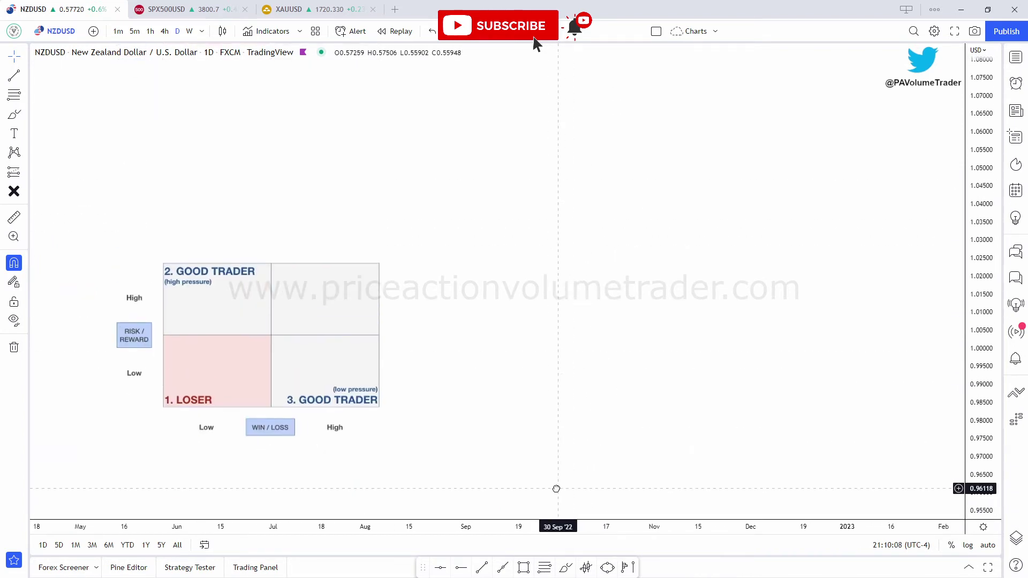
{"action": "mouse_move", "coordinate": [612, 164]}
{"action": "left_mouse_down"}
{"action": "mouse_move", "coordinate": [324, 459]}
{"action": "mouse_move", "coordinate": [407, 208]}
{"action": "mouse_move", "coordinate": [774, 230]}
{"action": "mouse_move", "coordinate": [508, 242]}
{"action": "left_mouse_up"}
Reposition and enlarge the risk/reward quadrant image left of the enlarged win-rate table
{"action": "left_click", "coordinate": [147, 257]}
{"action": "mouse_move", "coordinate": [147, 257]}
{"action": "left_mouse_down"}
{"action": "mouse_move", "coordinate": [291, 168]}
{"action": "mouse_move", "coordinate": [281, 174]}
{"action": "left_mouse_up"}
{"action": "left_click_drag", "start_coordinate": [361, 303], "coordinate": [440, 365]}
{"action": "mouse_move", "coordinate": [367, 264]}
{"action": "left_mouse_down"}
{"action": "mouse_move", "coordinate": [369, 225]}
{"action": "mouse_move", "coordinate": [361, 241]}
{"action": "left_mouse_up"}
{"action": "left_click", "coordinate": [530, 145]}
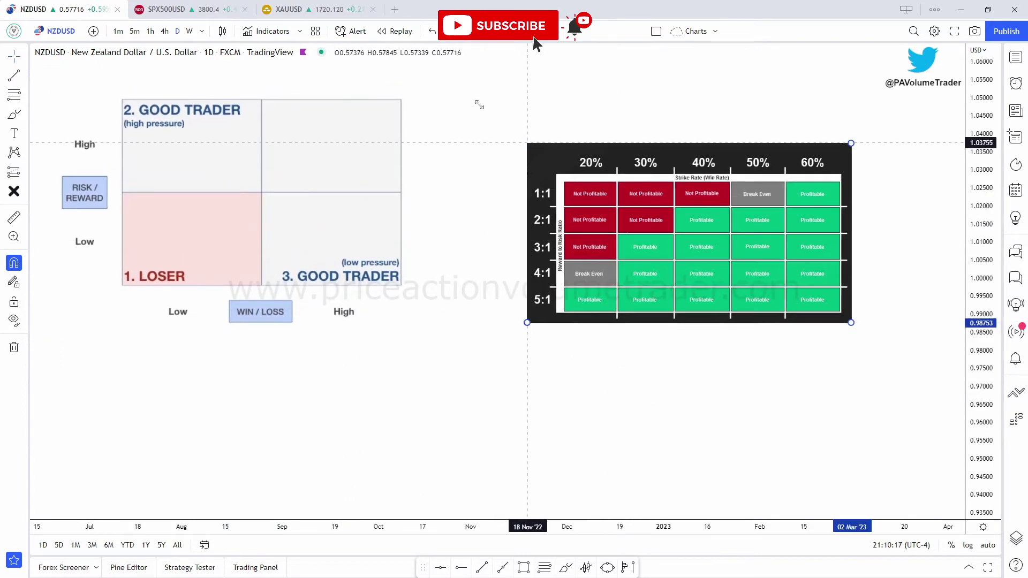
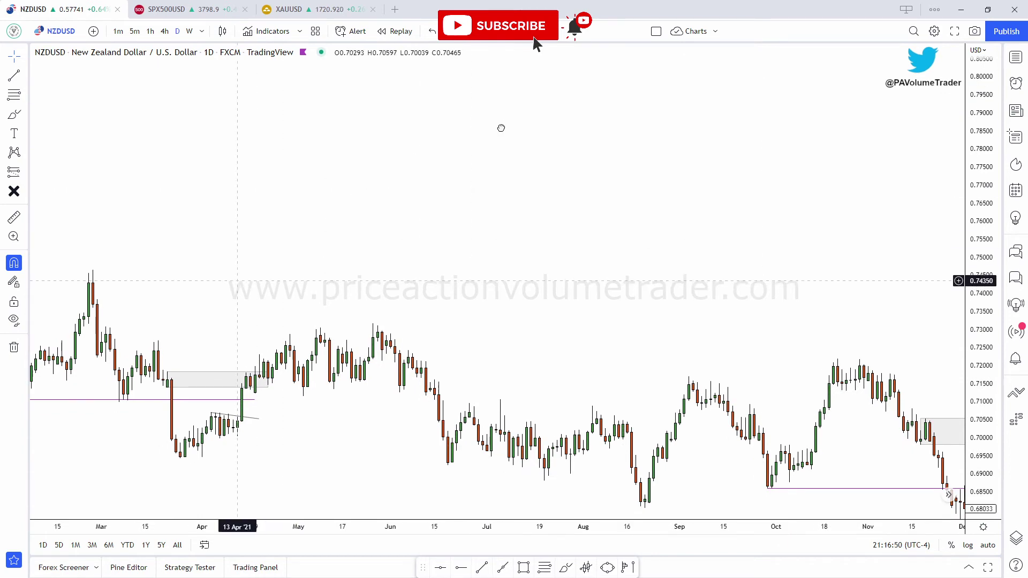
Zoom in and pan to centre the NZDUSD candles from November 2020 to July 2021
{"action": "scroll", "coordinate": [300, 280], "scroll_direction": "down", "scroll_amount": 3}
{"action": "left_click_drag", "start_coordinate": [300, 281], "coordinate": [765, 412]}
{"action": "scroll", "coordinate": [793, 412], "scroll_direction": "up", "scroll_amount": 3}
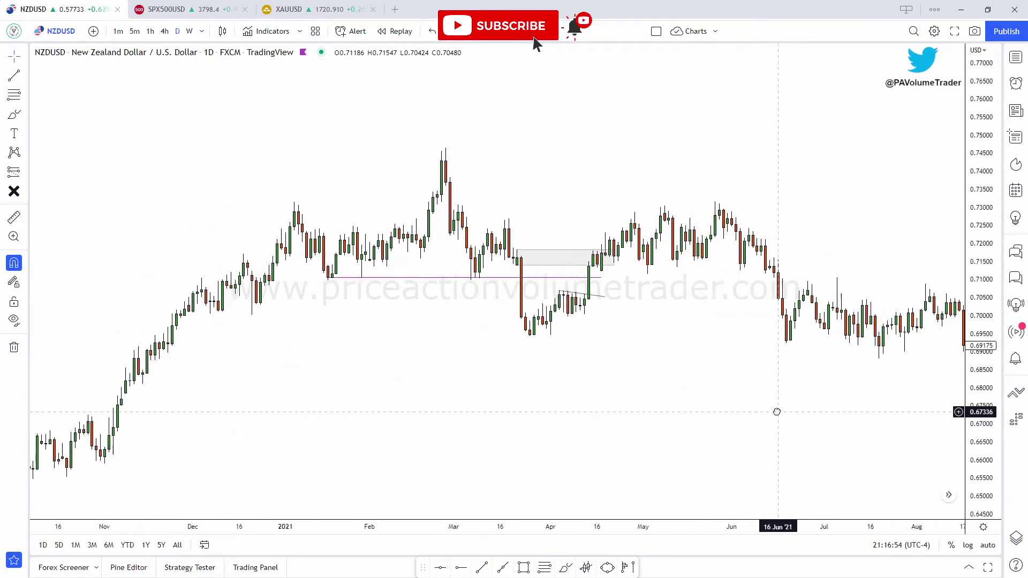
{"action": "scroll", "coordinate": [771, 413], "scroll_direction": "up", "scroll_amount": 2}
{"action": "scroll", "coordinate": [670, 325], "scroll_direction": "up", "scroll_amount": 2}
{"action": "left_click_drag", "start_coordinate": [669, 325], "coordinate": [776, 368]}
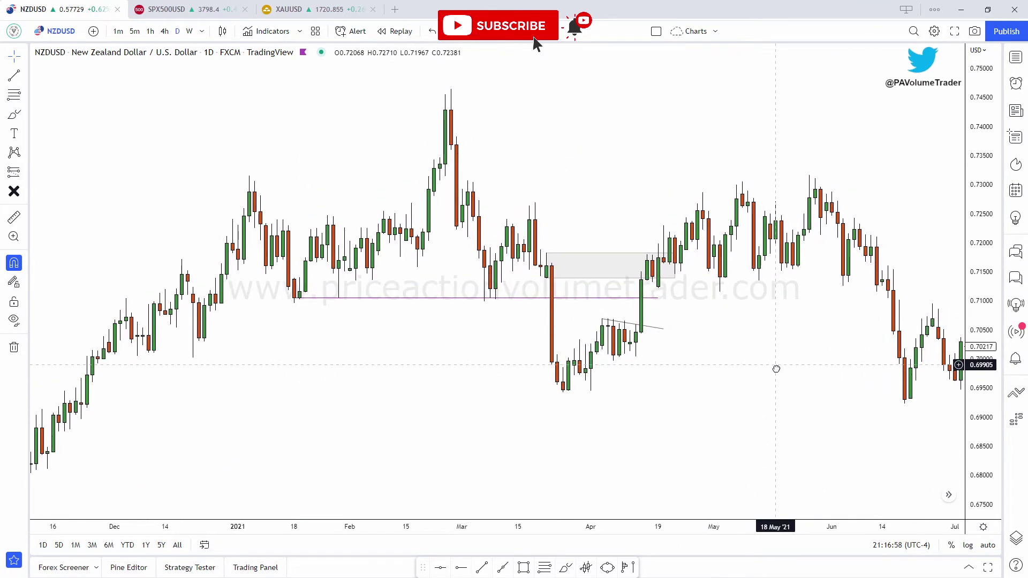
Stretch the price scale and reframe the chart around the grey zone and trendline
{"action": "left_click_drag", "start_coordinate": [984, 351], "coordinate": [983, 374]}
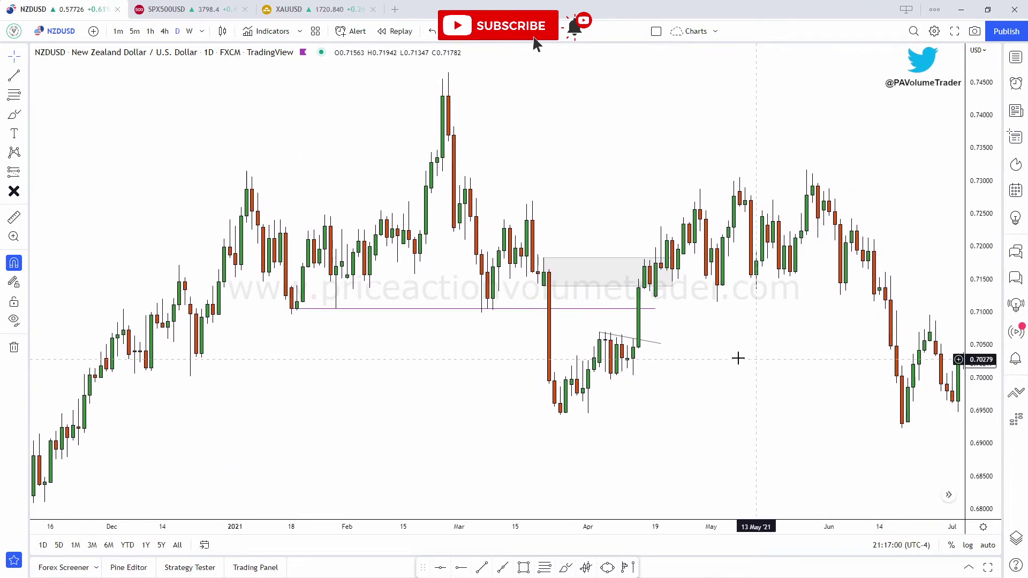
{"action": "left_click_drag", "start_coordinate": [737, 359], "coordinate": [812, 367]}
{"action": "scroll", "coordinate": [778, 381], "scroll_direction": "up", "scroll_amount": 2}
{"action": "scroll", "coordinate": [829, 362], "scroll_direction": "down", "scroll_amount": 1}
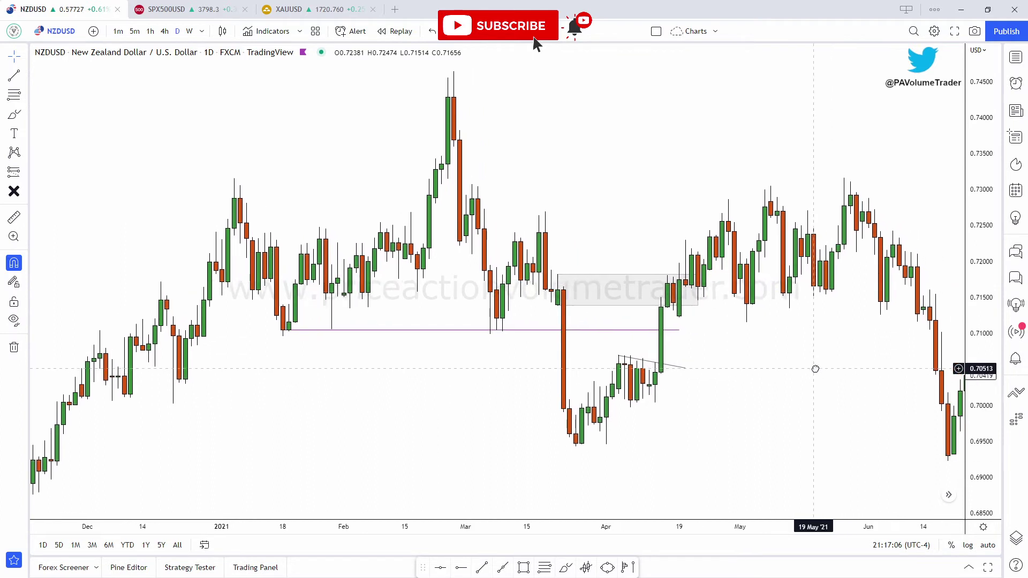
{"action": "left_click_drag", "start_coordinate": [620, 197], "coordinate": [607, 199]}
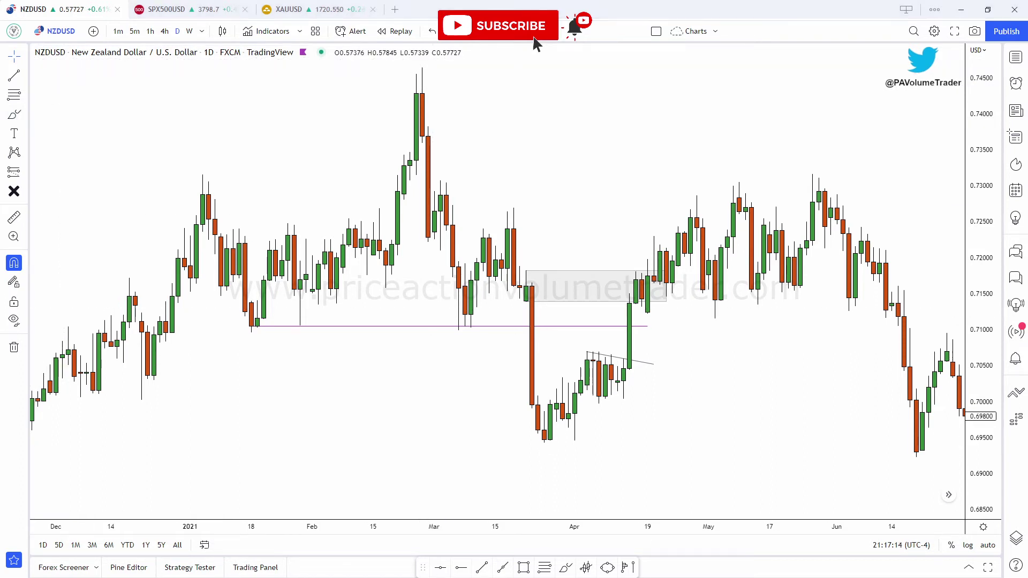
Brush freehand circles around the January and March lows, an X mark and a downward arrow
{"action": "left_click_drag", "start_coordinate": [231, 322], "coordinate": [305, 329]}
{"action": "mouse_move", "coordinate": [444, 322]}
{"action": "left_mouse_down"}
{"action": "mouse_move", "coordinate": [468, 343]}
{"action": "mouse_move", "coordinate": [494, 324]}
{"action": "mouse_move", "coordinate": [522, 454]}
{"action": "left_mouse_up"}
{"action": "left_click_drag", "start_coordinate": [504, 418], "coordinate": [522, 453]}
{"action": "left_click_drag", "start_coordinate": [522, 452], "coordinate": [530, 413]}
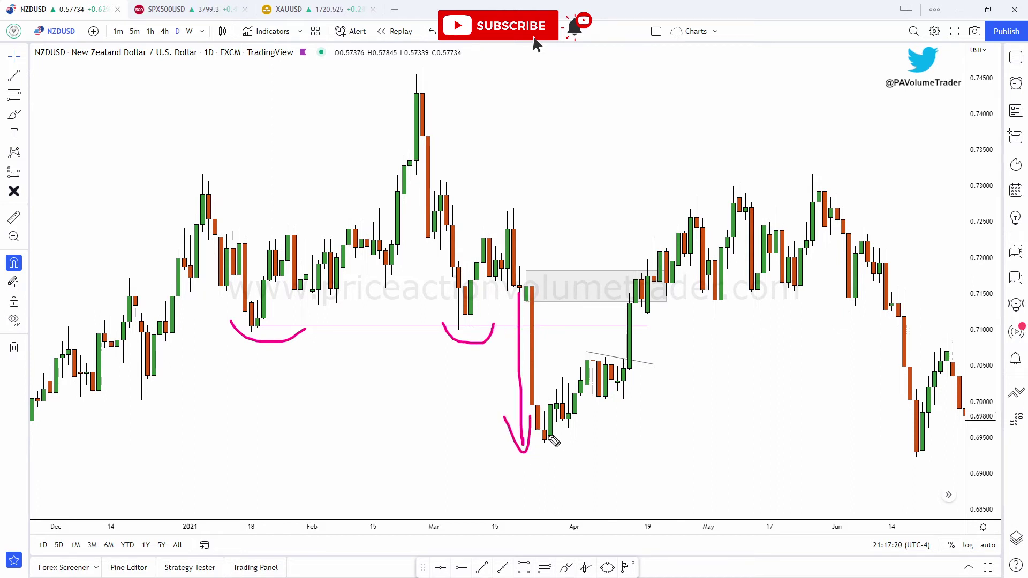
{"action": "left_click_drag", "start_coordinate": [354, 342], "coordinate": [364, 369]}
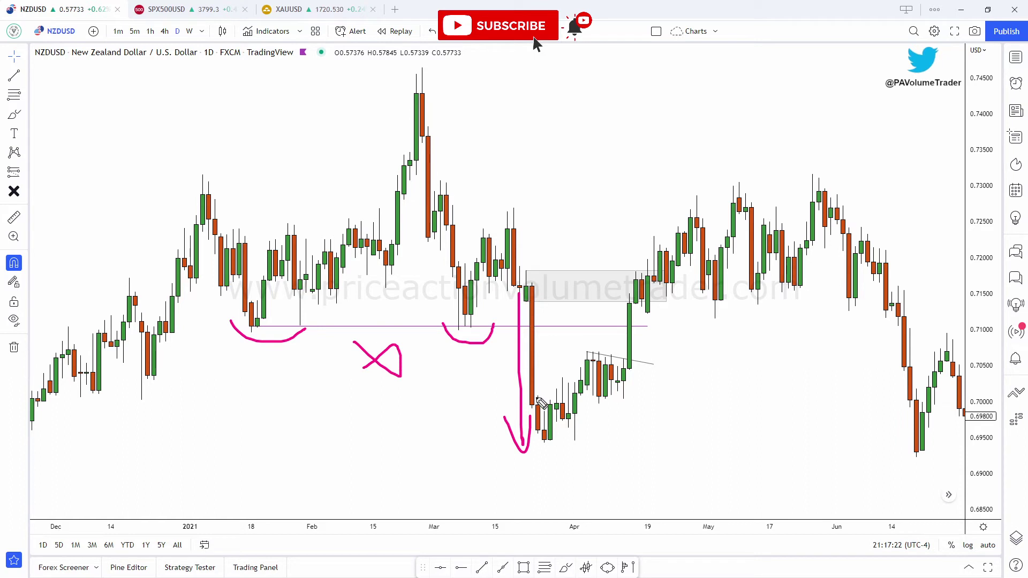
{"action": "mouse_move", "coordinate": [529, 414]}
{"action": "left_mouse_down"}
{"action": "mouse_move", "coordinate": [534, 452]}
{"action": "mouse_move", "coordinate": [572, 429]}
{"action": "mouse_move", "coordinate": [591, 351]}
{"action": "mouse_move", "coordinate": [596, 397]}
{"action": "mouse_move", "coordinate": [624, 401]}
{"action": "left_mouse_up"}
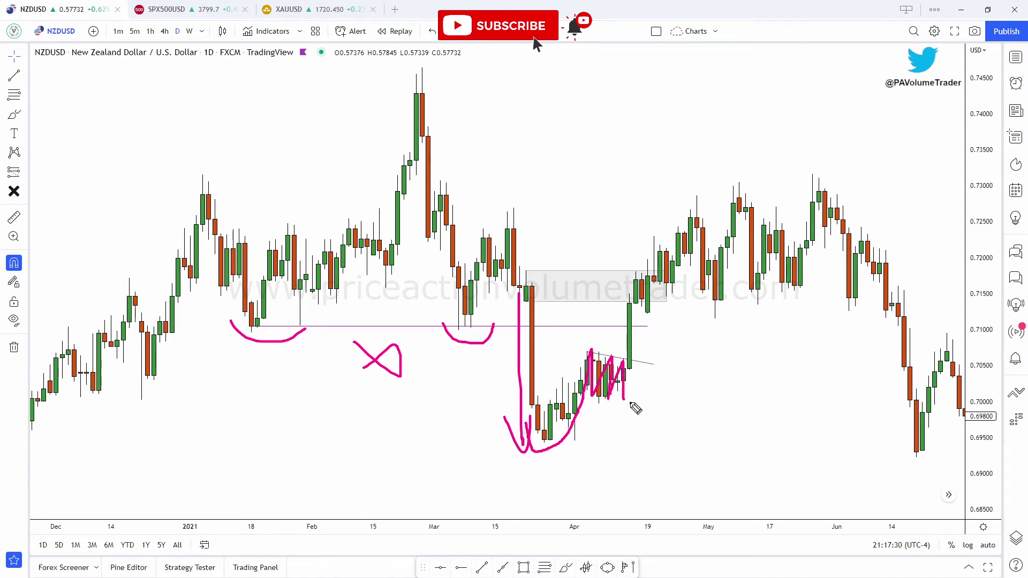
Erase the sketches, enlarge the candles, and brush a short dash near 0.7065 above the trendline
{"action": "key", "text": "e"}
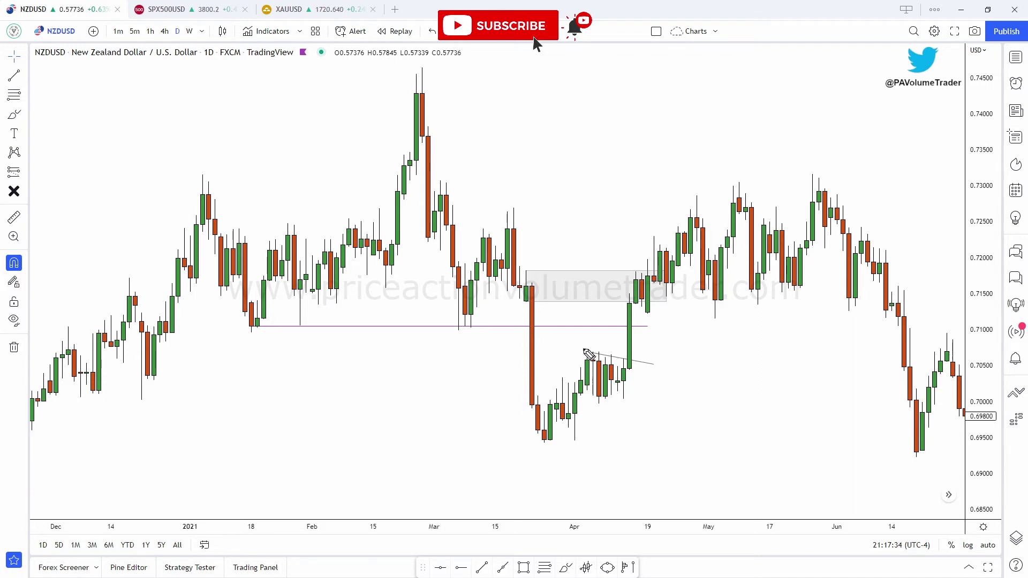
{"action": "left_click_drag", "start_coordinate": [583, 351], "coordinate": [655, 367]}
{"action": "left_click_drag", "start_coordinate": [979, 387], "coordinate": [975, 341]}
{"action": "left_click_drag", "start_coordinate": [693, 354], "coordinate": [697, 317]}
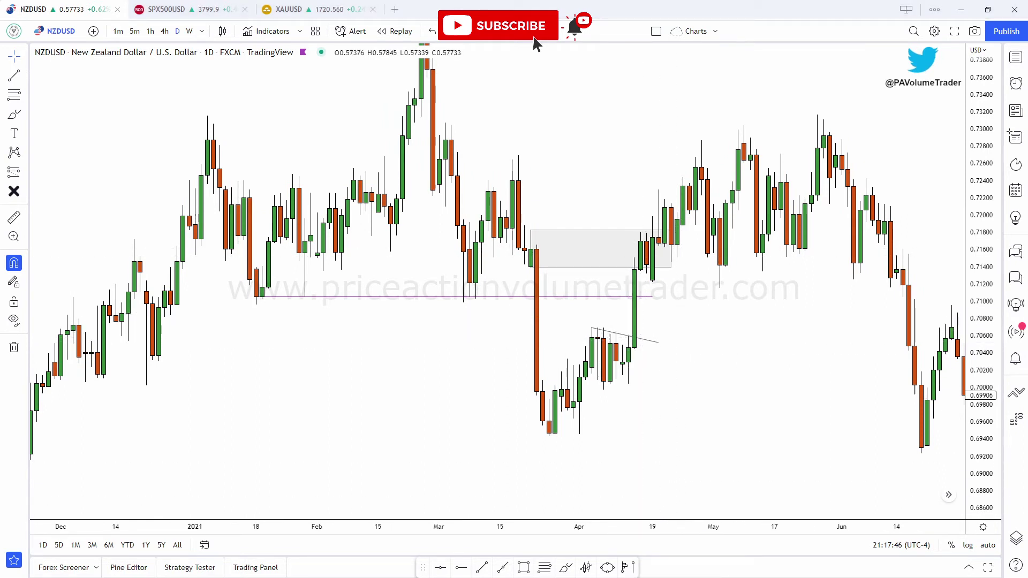
{"action": "left_click_drag", "start_coordinate": [625, 331], "coordinate": [655, 331]}
Place a Long Position at the April breakout candle, spanning stop 0.69558 to target 0.71752
{"action": "left_click", "coordinate": [25, 172]}
{"action": "left_click", "coordinate": [57, 175]}
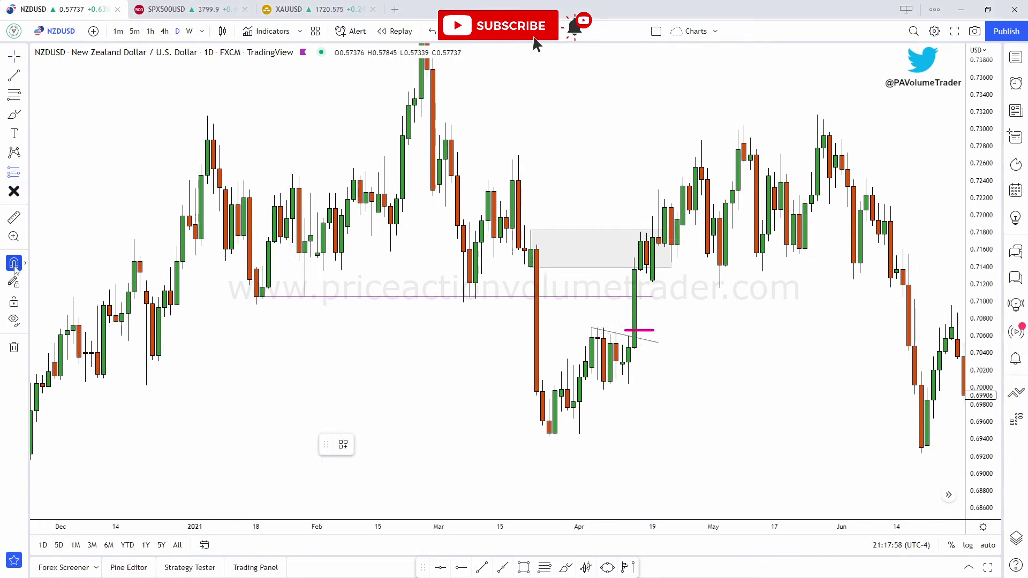
{"action": "left_click", "coordinate": [634, 331]}
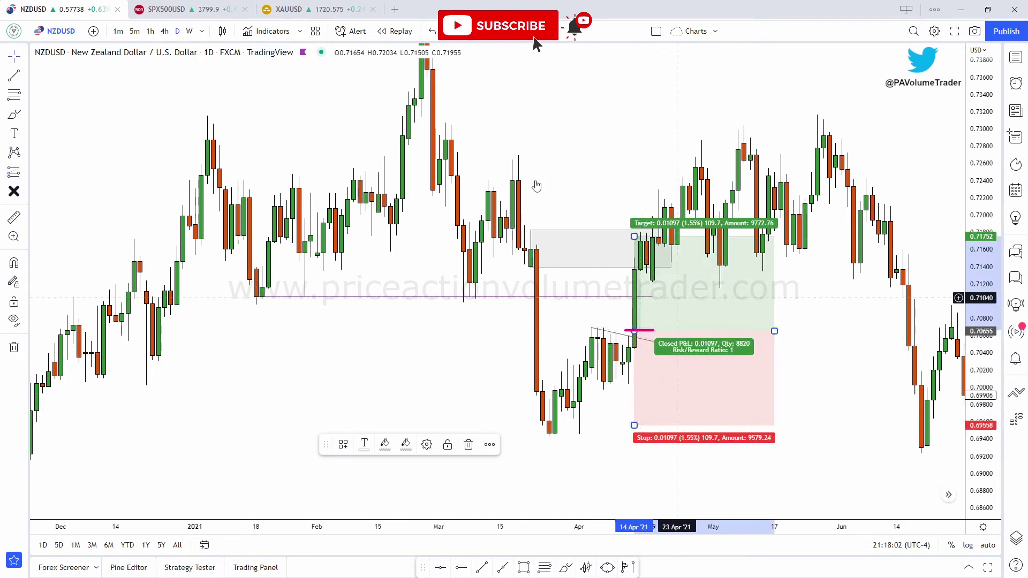
{"action": "left_click", "coordinate": [553, 173]}
{"action": "left_click_drag", "start_coordinate": [553, 173], "coordinate": [559, 167]}
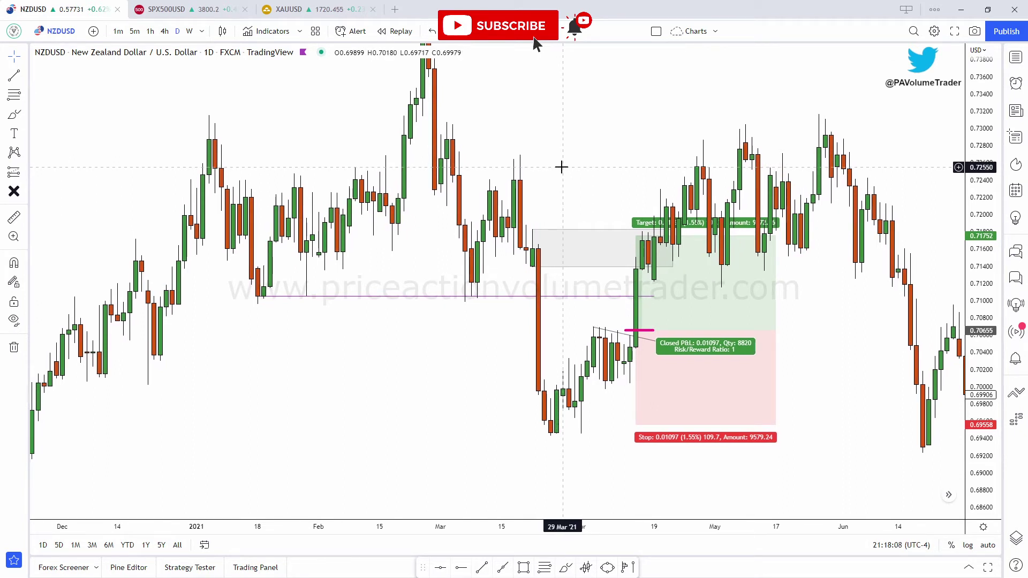
{"action": "left_click", "coordinate": [636, 236]}
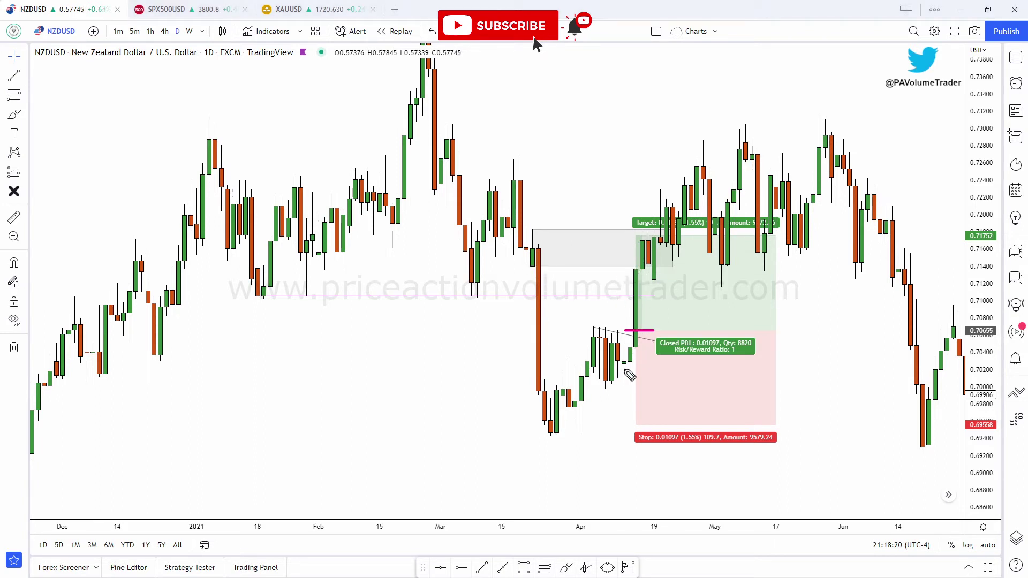
{"action": "mouse_move", "coordinate": [533, 263]}
{"action": "left_mouse_down"}
{"action": "mouse_move", "coordinate": [561, 269]}
{"action": "mouse_move", "coordinate": [523, 275]}
{"action": "mouse_move", "coordinate": [536, 270]}
{"action": "left_mouse_up"}
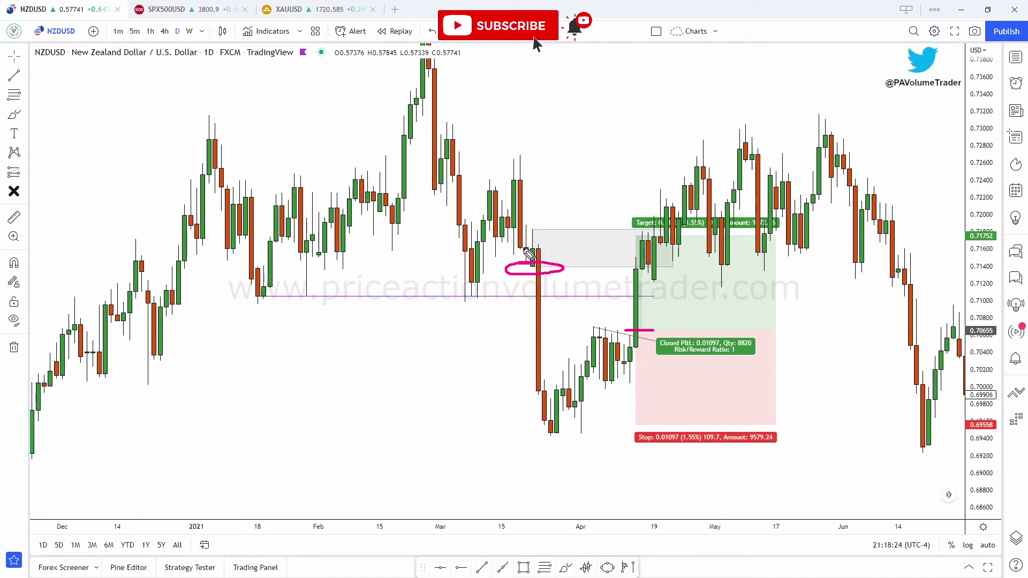
{"action": "mouse_move", "coordinate": [564, 229]}
{"action": "left_mouse_down"}
{"action": "mouse_move", "coordinate": [594, 231]}
{"action": "mouse_move", "coordinate": [563, 222]}
{"action": "left_mouse_up"}
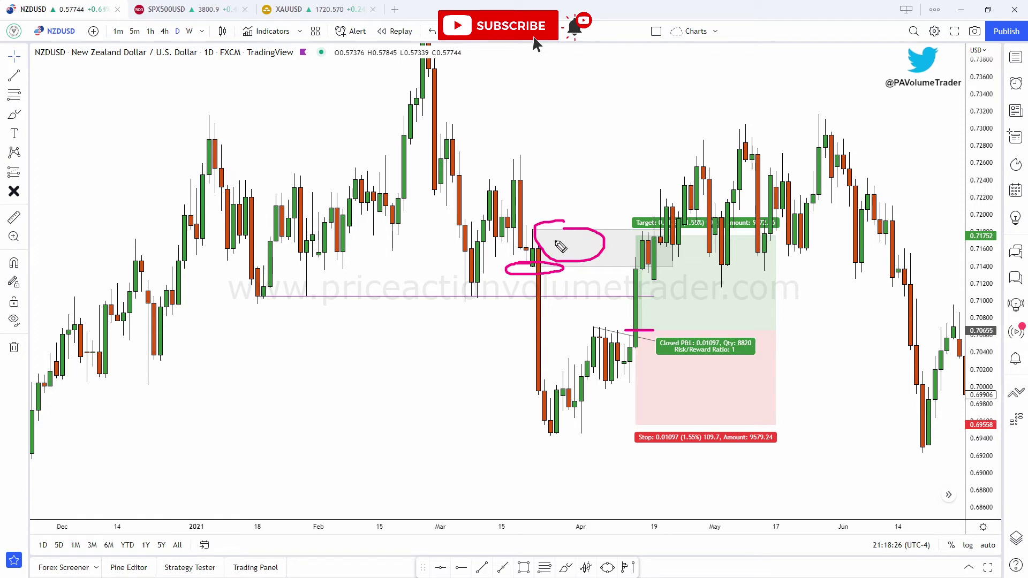
{"action": "mouse_move", "coordinate": [544, 268]}
{"action": "left_mouse_down"}
{"action": "mouse_move", "coordinate": [555, 266]}
{"action": "mouse_move", "coordinate": [538, 280]}
{"action": "mouse_move", "coordinate": [549, 321]}
{"action": "mouse_move", "coordinate": [528, 333]}
{"action": "left_mouse_up"}
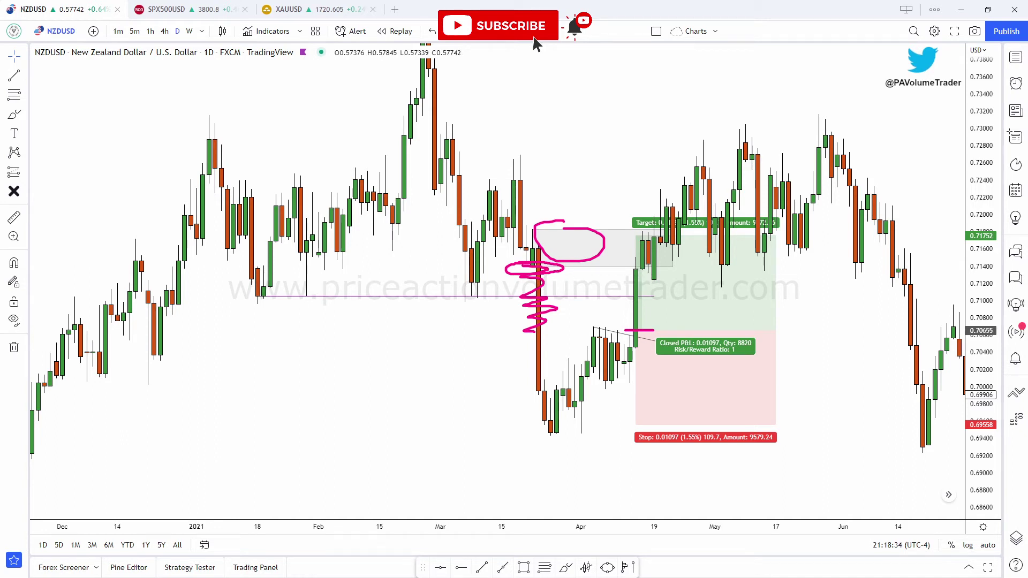
{"action": "key", "text": "ctrl+z"}
{"action": "key", "text": "ctrl+z"}
{"action": "key", "text": "ctrl+z"}
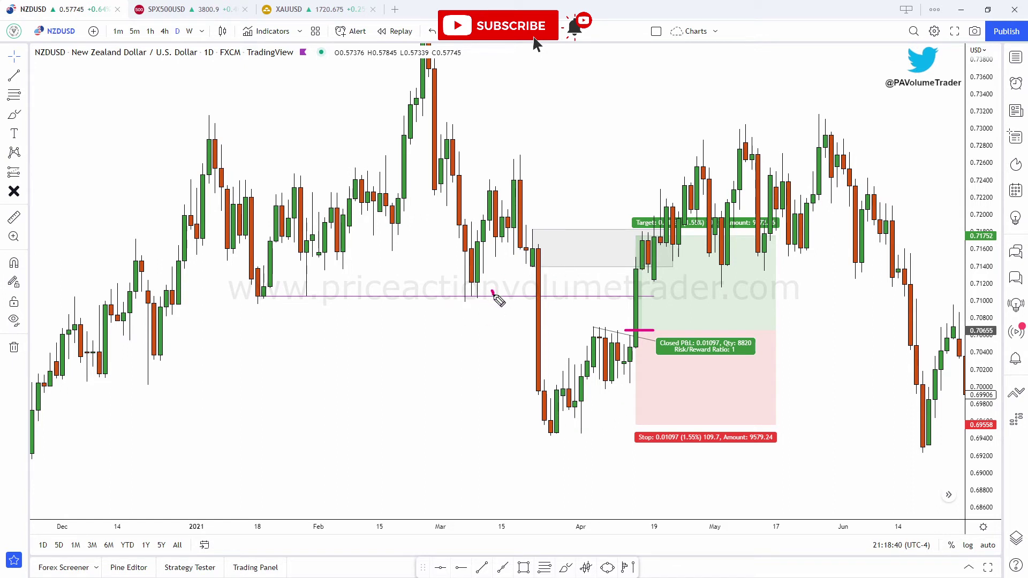
{"action": "left_click_drag", "start_coordinate": [493, 293], "coordinate": [492, 300]}
{"action": "mouse_move", "coordinate": [629, 291]}
{"action": "left_mouse_down"}
{"action": "mouse_move", "coordinate": [642, 295]}
{"action": "mouse_move", "coordinate": [632, 298]}
{"action": "left_mouse_up"}
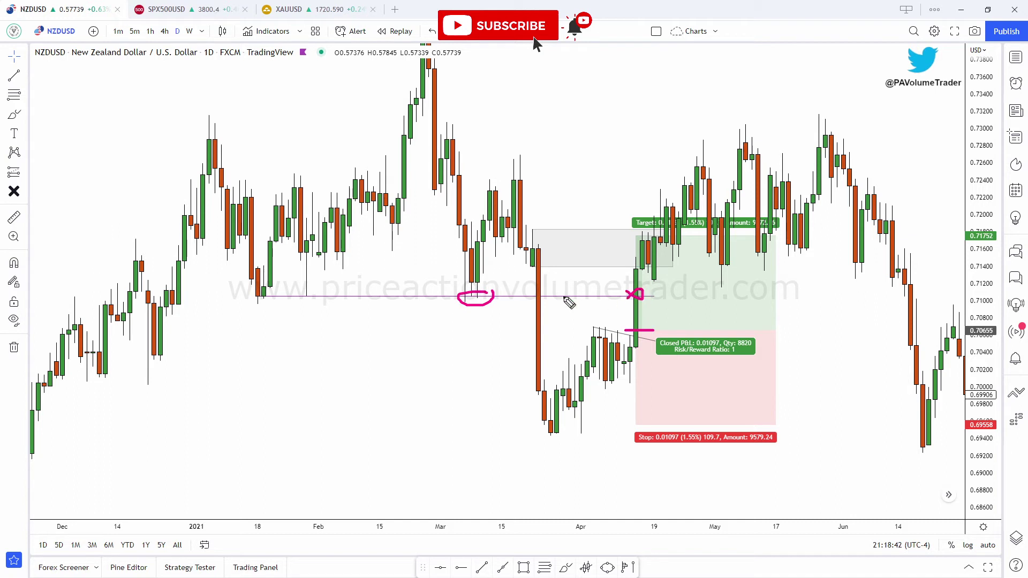
{"action": "left_click_drag", "start_coordinate": [261, 292], "coordinate": [313, 299]}
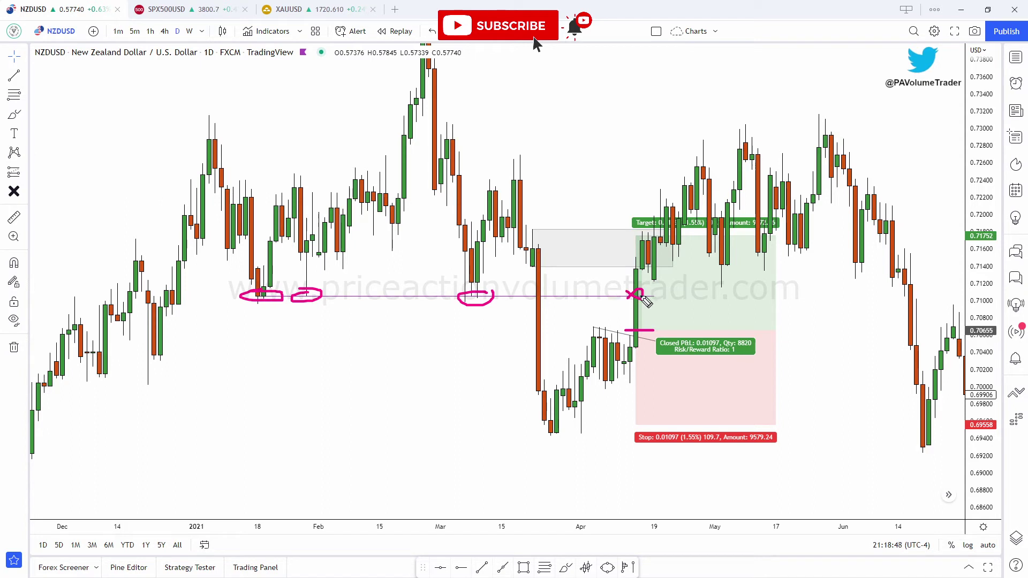
{"action": "left_click_drag", "start_coordinate": [644, 295], "coordinate": [632, 298]}
{"action": "left_click_drag", "start_coordinate": [536, 261], "coordinate": [566, 270]}
{"action": "mouse_move", "coordinate": [644, 263]}
{"action": "left_mouse_down"}
{"action": "mouse_move", "coordinate": [622, 264]}
{"action": "mouse_move", "coordinate": [630, 267]}
{"action": "left_mouse_up"}
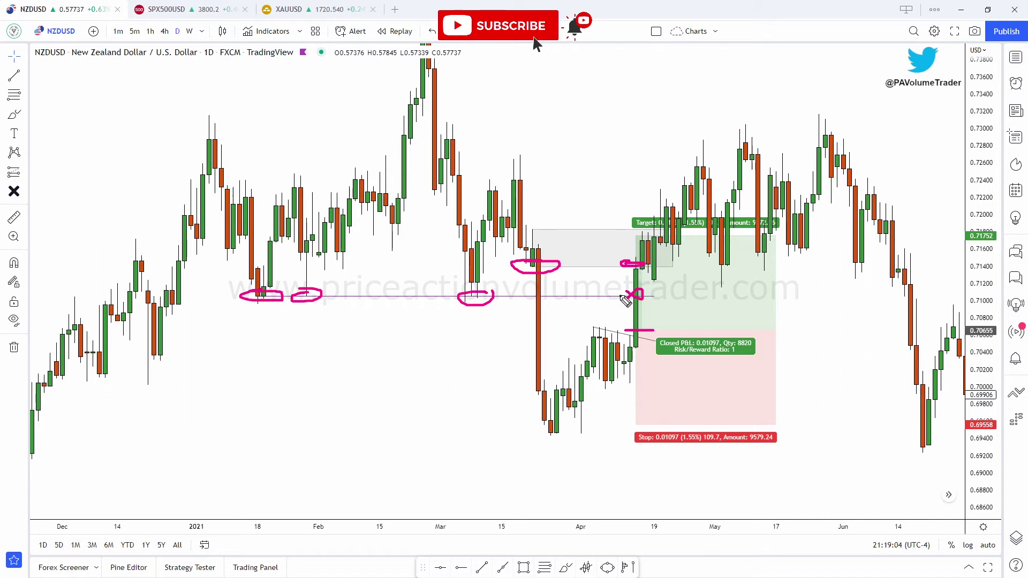
{"action": "mouse_move", "coordinate": [625, 301]}
{"action": "left_mouse_down"}
{"action": "mouse_move", "coordinate": [610, 294]}
{"action": "mouse_move", "coordinate": [645, 297]}
{"action": "mouse_move", "coordinate": [656, 266]}
{"action": "mouse_move", "coordinate": [637, 268]}
{"action": "left_mouse_up"}
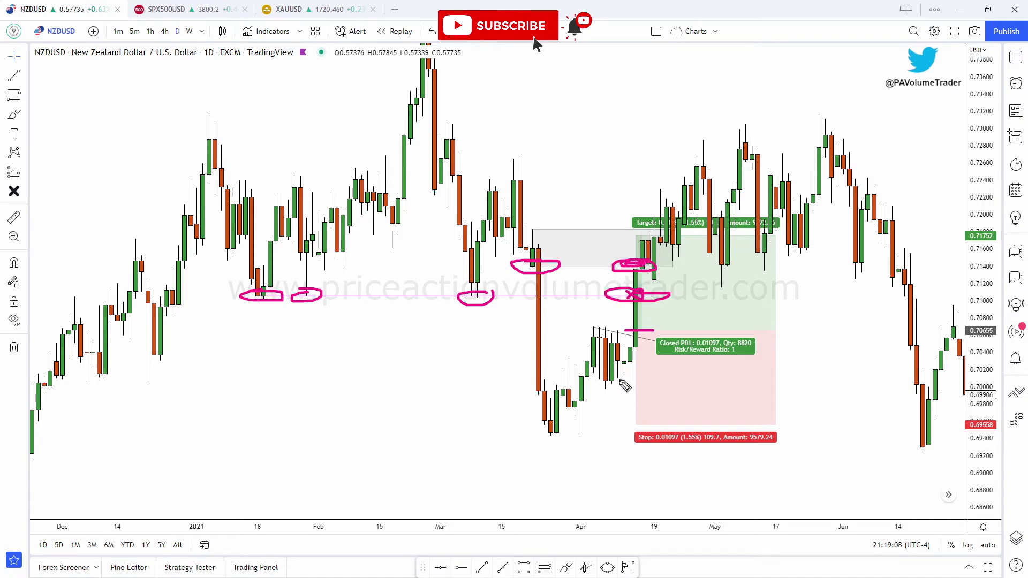
{"action": "key", "text": "e"}
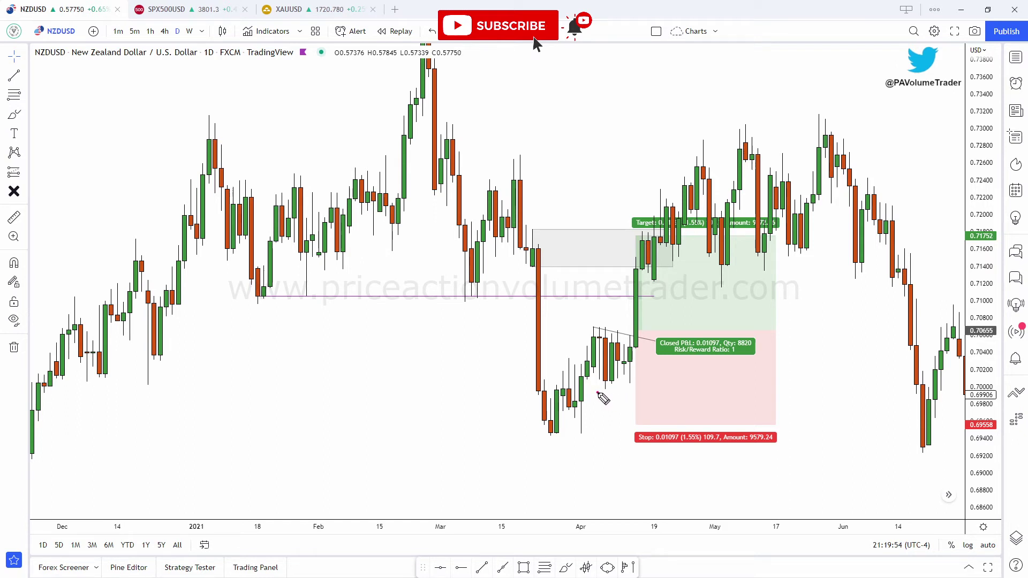
Brush a line and zigzag over the April candles, then undo them
{"action": "left_click_drag", "start_coordinate": [598, 393], "coordinate": [667, 393]}
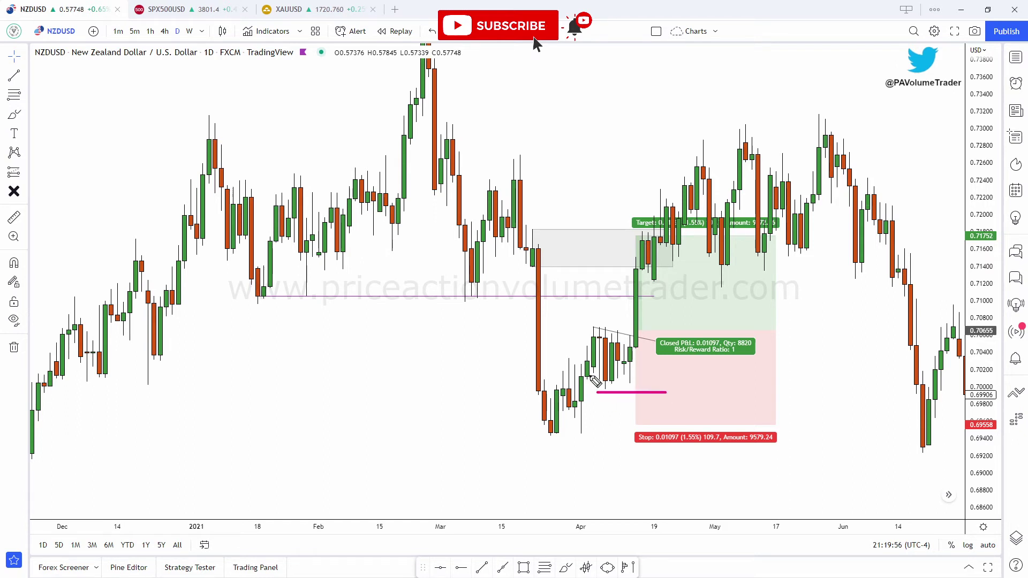
{"action": "mouse_move", "coordinate": [595, 331]}
{"action": "left_mouse_down"}
{"action": "mouse_move", "coordinate": [635, 380]}
{"action": "mouse_move", "coordinate": [649, 289]}
{"action": "mouse_move", "coordinate": [652, 310]}
{"action": "left_mouse_up"}
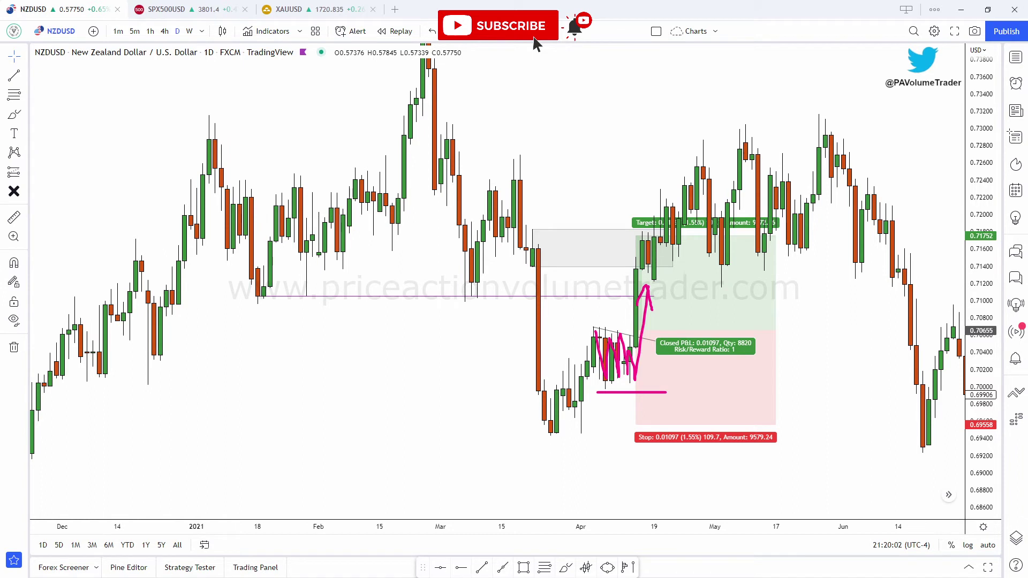
{"action": "key", "text": "ctrl+z"}
{"action": "key", "text": "ctrl+z"}
{"action": "key", "text": "ctrl+z"}
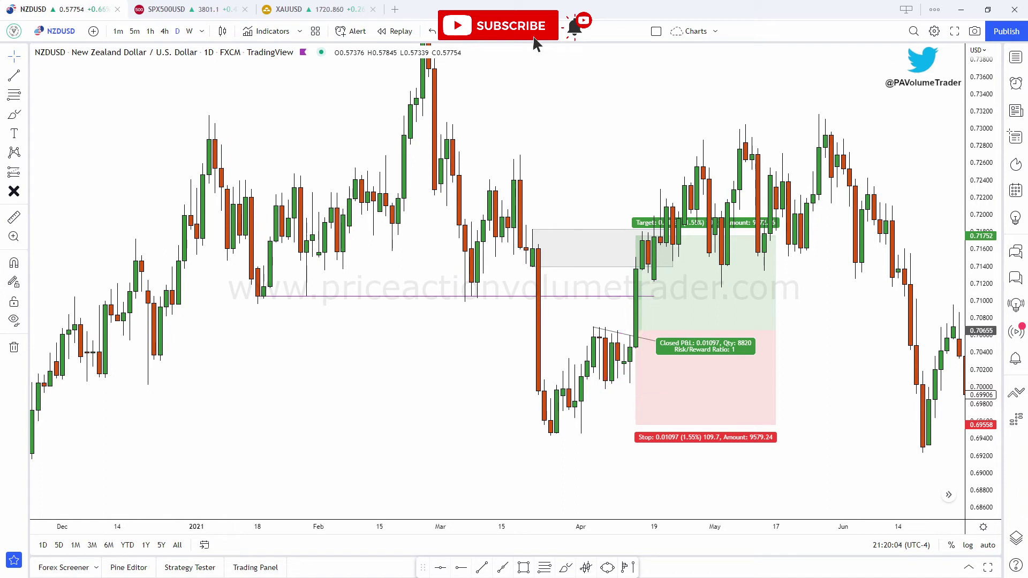
Raise the stop to 0.69952, lower the target to 0.71394, and narrow the position box
{"action": "left_click_drag", "start_coordinate": [636, 425], "coordinate": [639, 391]}
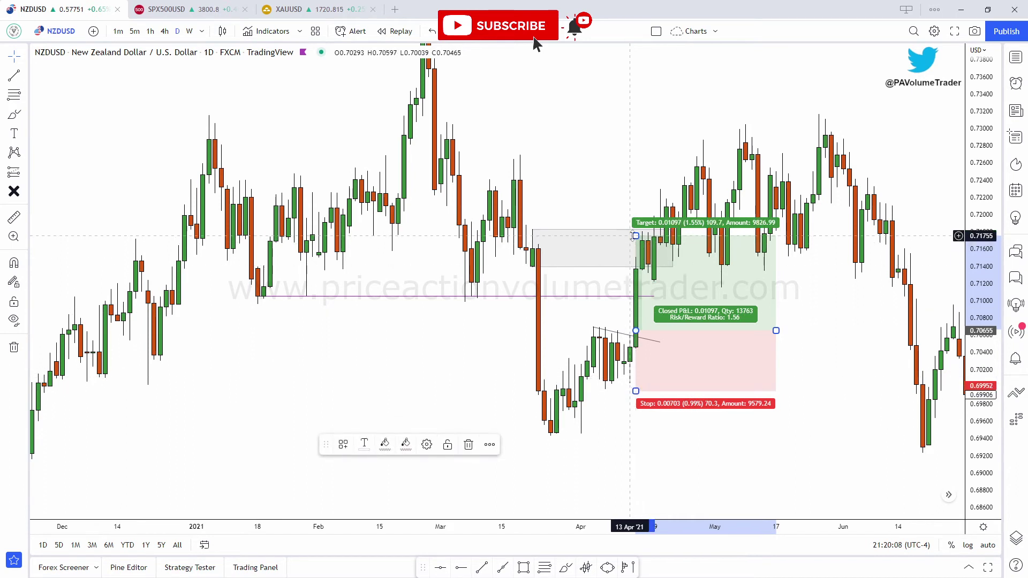
{"action": "left_click_drag", "start_coordinate": [636, 236], "coordinate": [636, 245]}
{"action": "left_click_drag", "start_coordinate": [633, 264], "coordinate": [633, 267]}
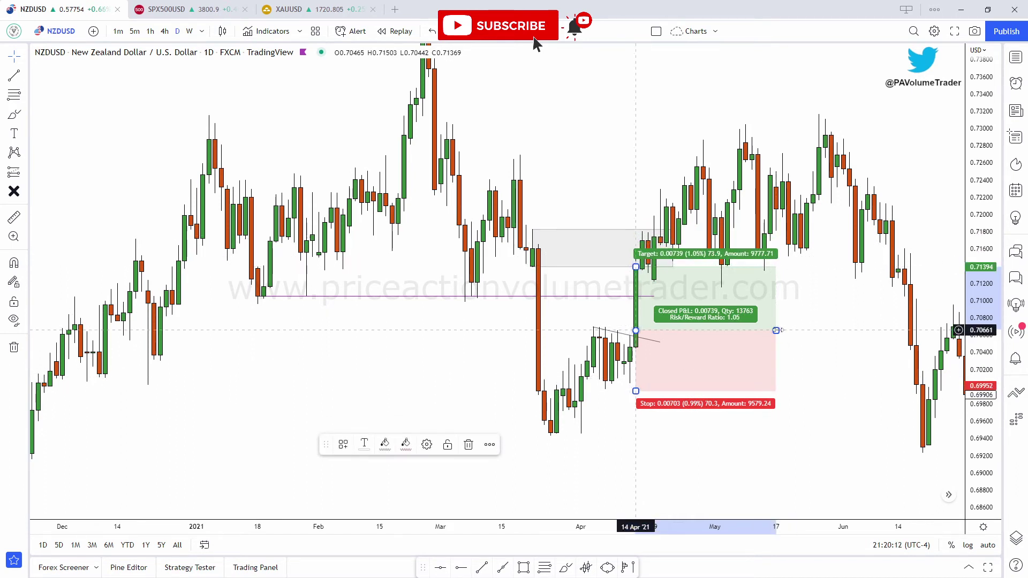
{"action": "left_click_drag", "start_coordinate": [776, 330], "coordinate": [745, 331]}
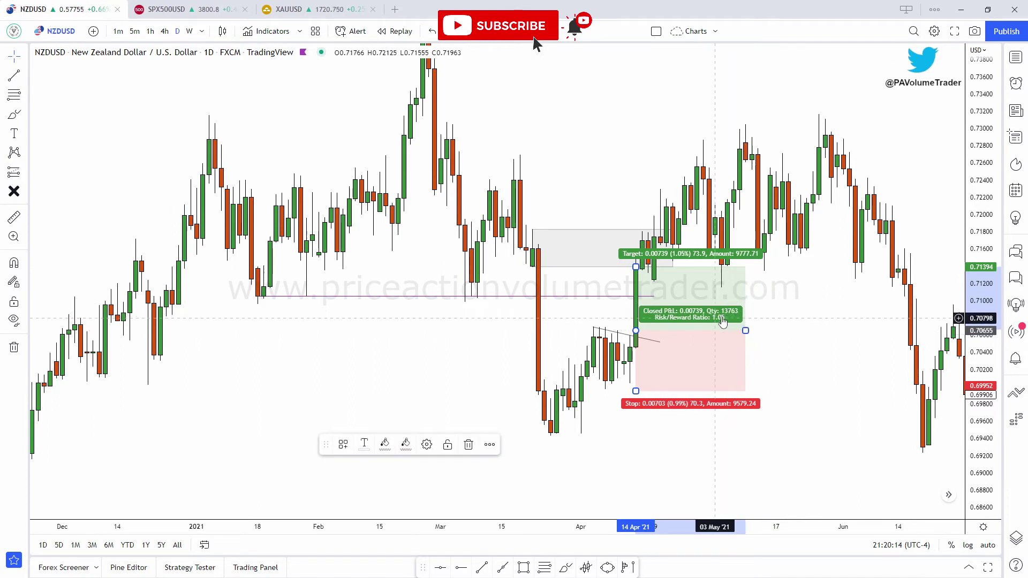
{"action": "left_click", "coordinate": [826, 370]}
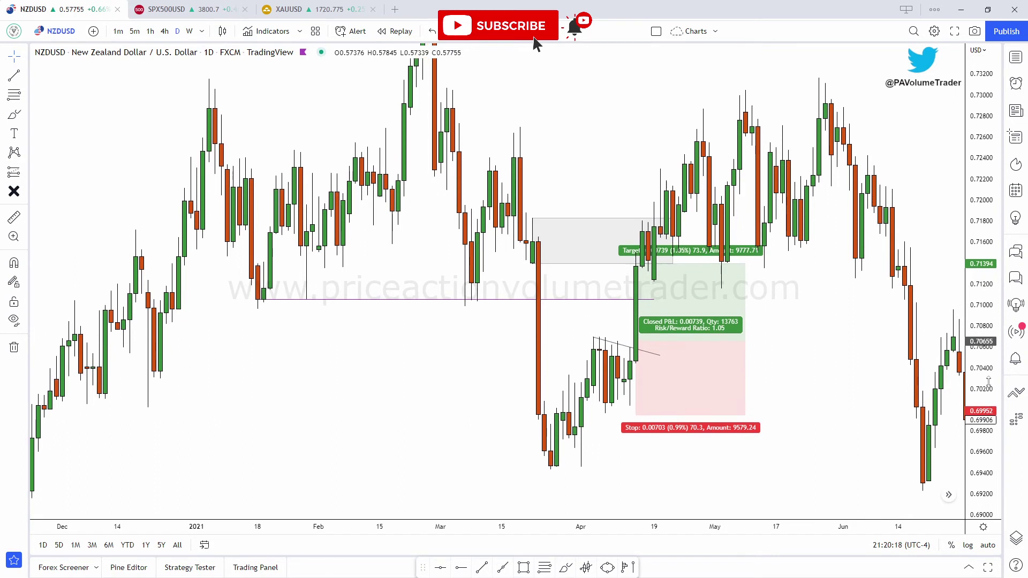
Circle the January, March and April wicks touching the horizontal line
{"action": "left_click_drag", "start_coordinate": [814, 323], "coordinate": [819, 310]}
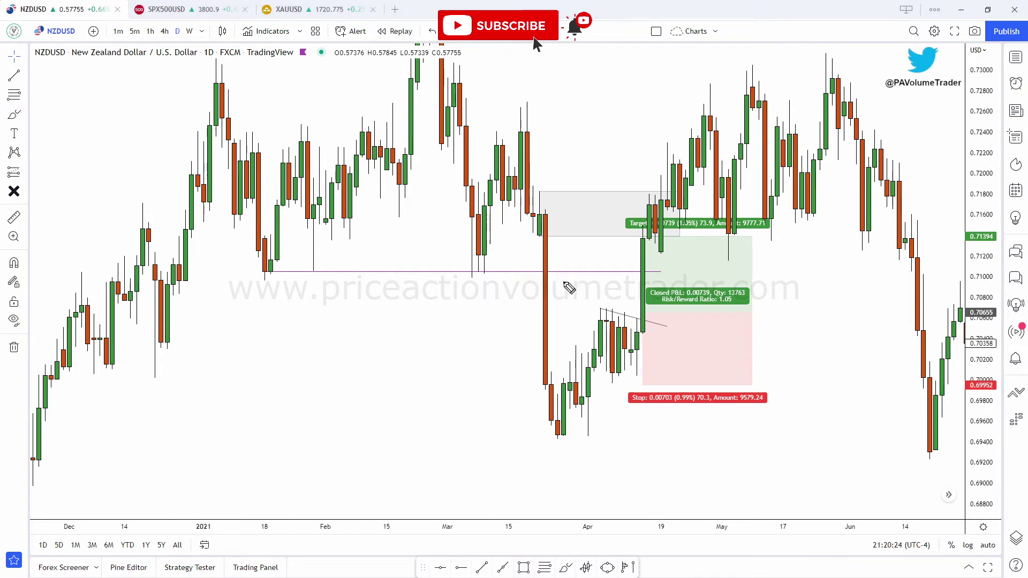
{"action": "mouse_move", "coordinate": [501, 275]}
{"action": "left_mouse_down"}
{"action": "mouse_move", "coordinate": [470, 272]}
{"action": "mouse_move", "coordinate": [489, 265]}
{"action": "left_mouse_up"}
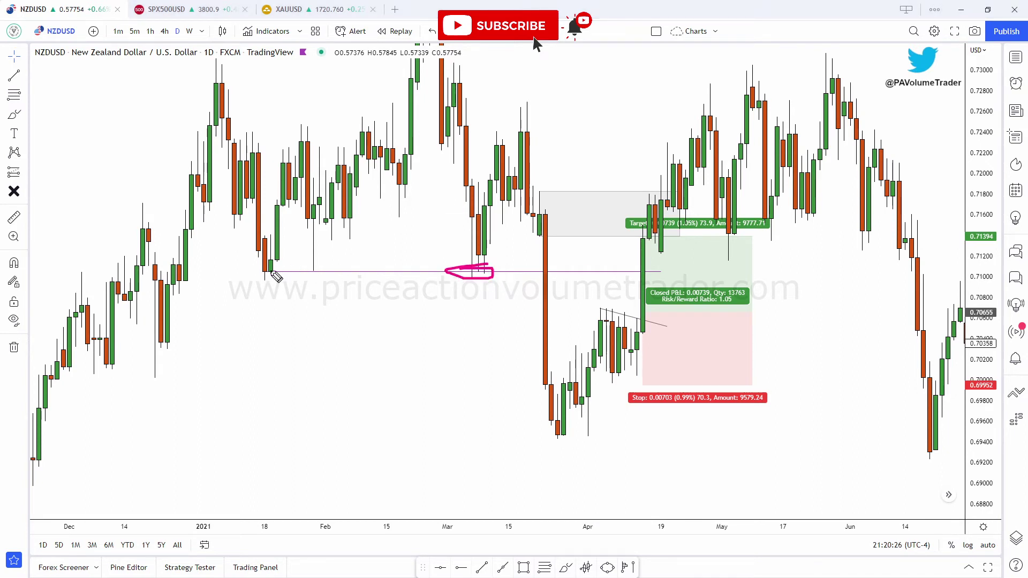
{"action": "left_click_drag", "start_coordinate": [276, 275], "coordinate": [304, 263]}
{"action": "mouse_move", "coordinate": [640, 270]}
{"action": "left_mouse_down"}
{"action": "mouse_move", "coordinate": [621, 280]}
{"action": "mouse_move", "coordinate": [653, 275]}
{"action": "left_mouse_up"}
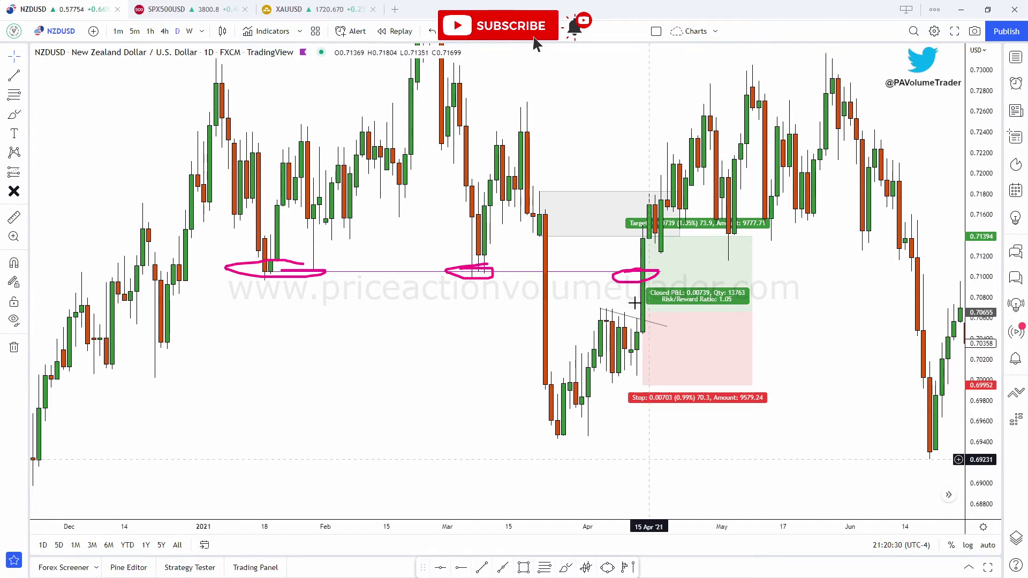
Pull the long position's target down to 0.71050, cutting risk/reward to 0.56
{"action": "left_click", "coordinate": [643, 236]}
{"action": "left_click_drag", "start_coordinate": [643, 236], "coordinate": [645, 272]}
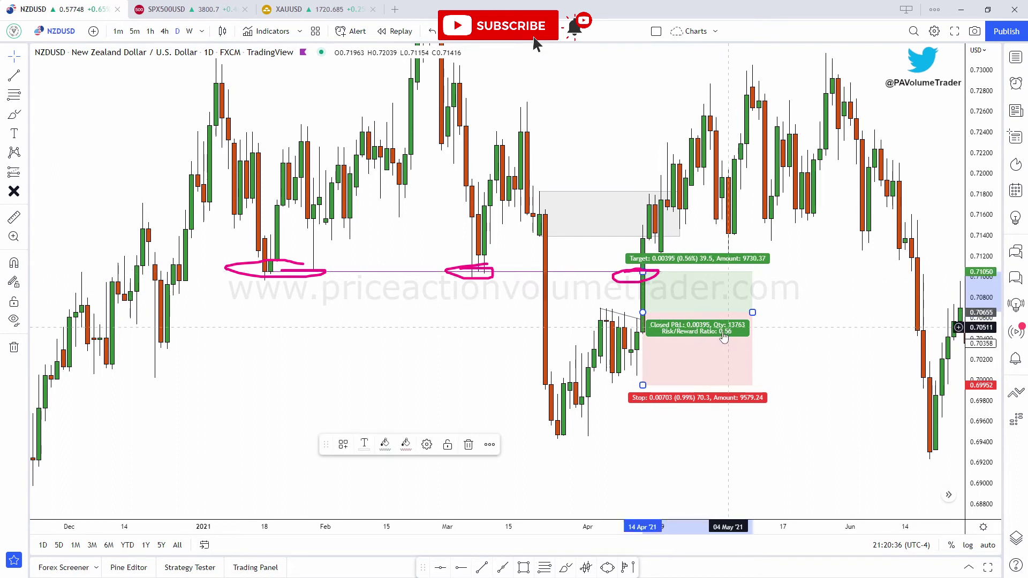
{"action": "left_click", "coordinate": [803, 337]}
{"action": "left_click", "coordinate": [728, 332]}
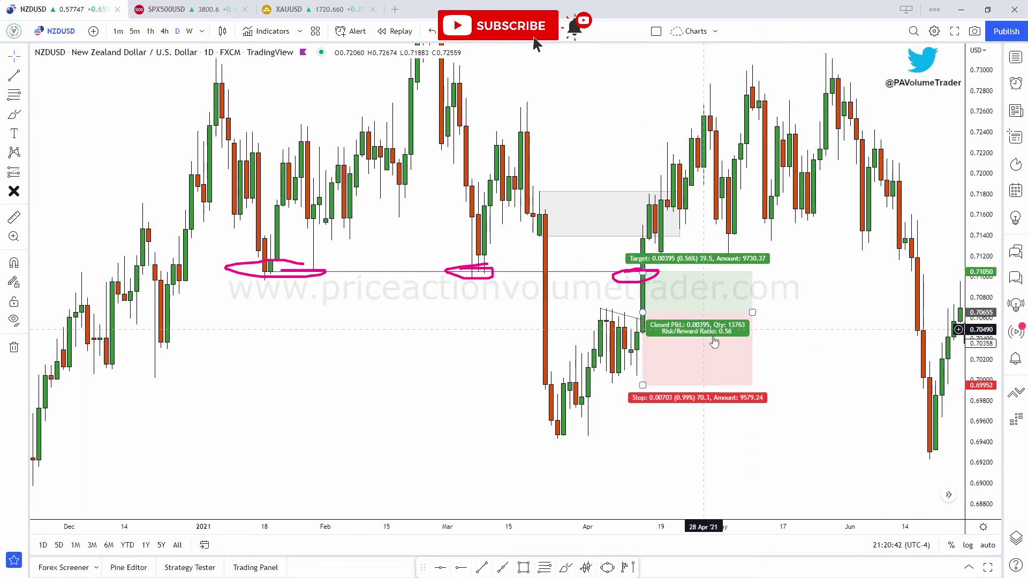
{"action": "left_click", "coordinate": [786, 334]}
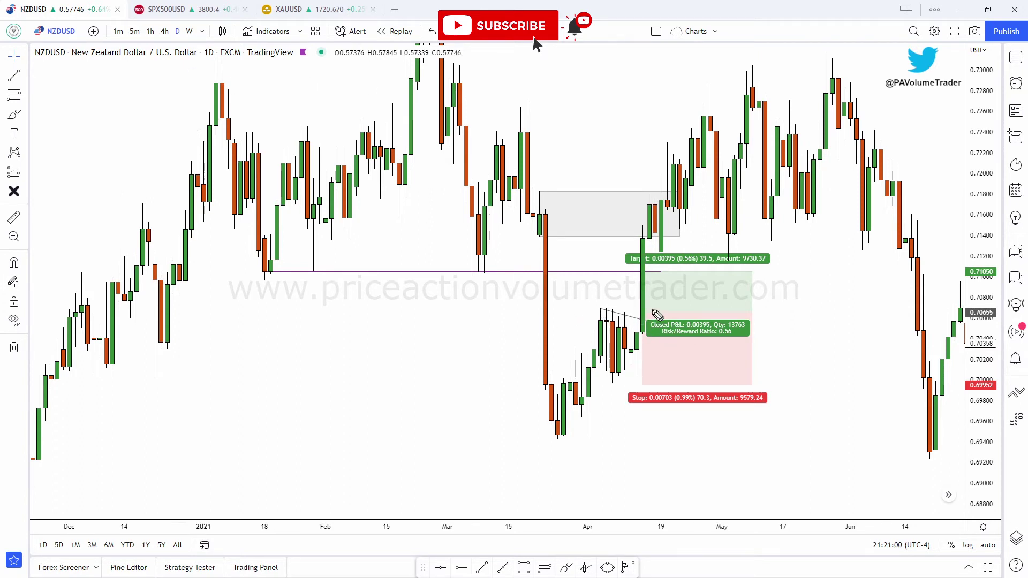
Raise the long position's stop to 0.70304, nudge the entry, then delete the position
{"action": "left_click_drag", "start_coordinate": [651, 354], "coordinate": [648, 355]}
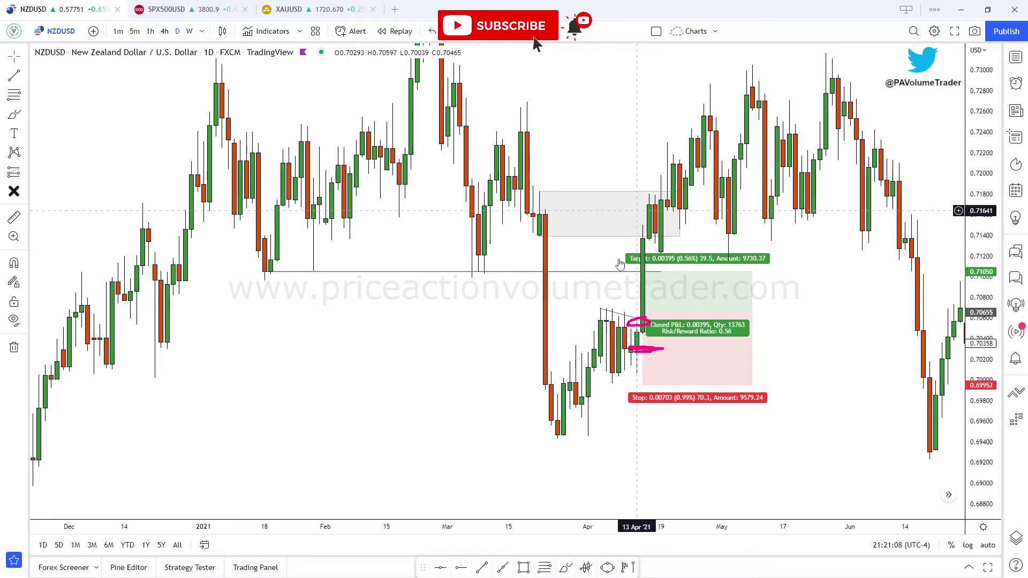
{"action": "left_click_drag", "start_coordinate": [642, 385], "coordinate": [645, 349]}
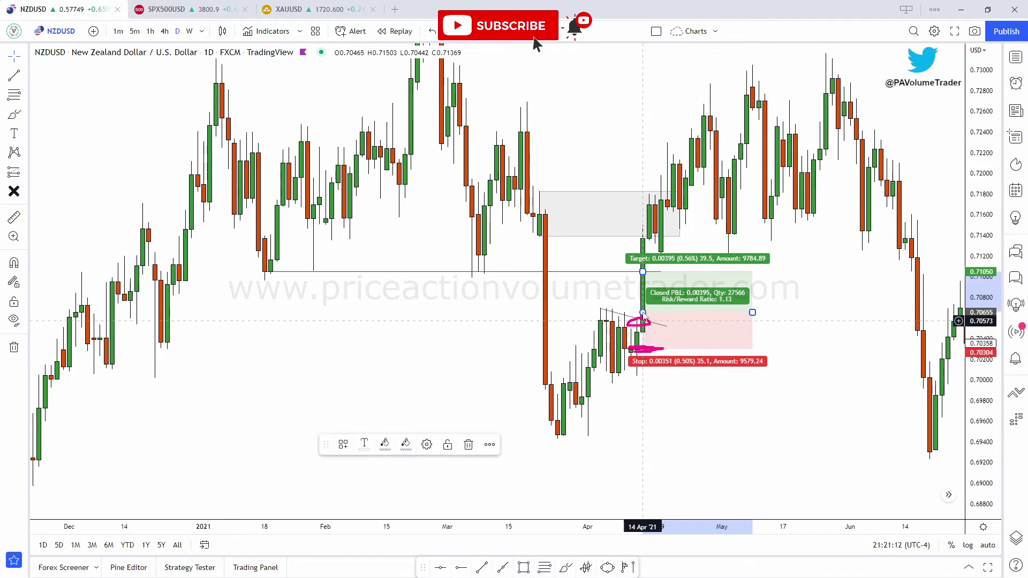
{"action": "left_click_drag", "start_coordinate": [643, 313], "coordinate": [644, 312]}
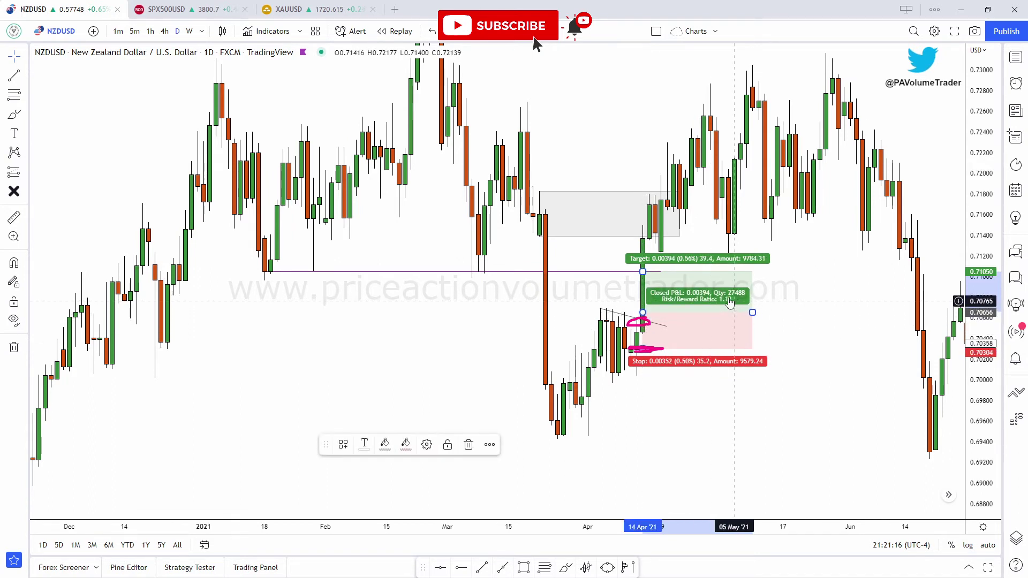
{"action": "left_click_drag", "start_coordinate": [655, 353], "coordinate": [654, 354]}
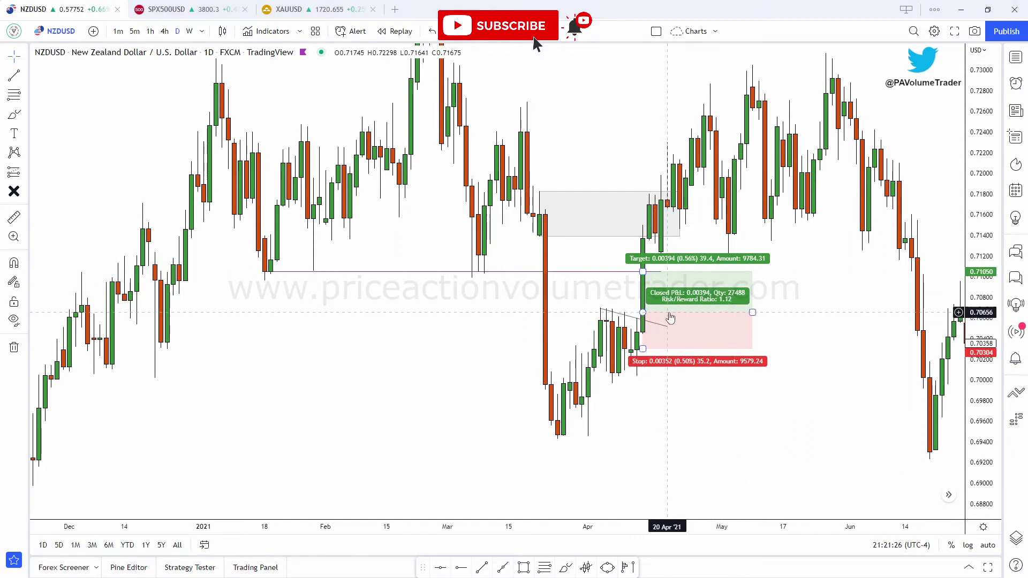
{"action": "key", "text": "Delete"}
Pan the NZDUSD chart forward through late 2021 into mid 2022
{"action": "left_click_drag", "start_coordinate": [799, 306], "coordinate": [751, 337]}
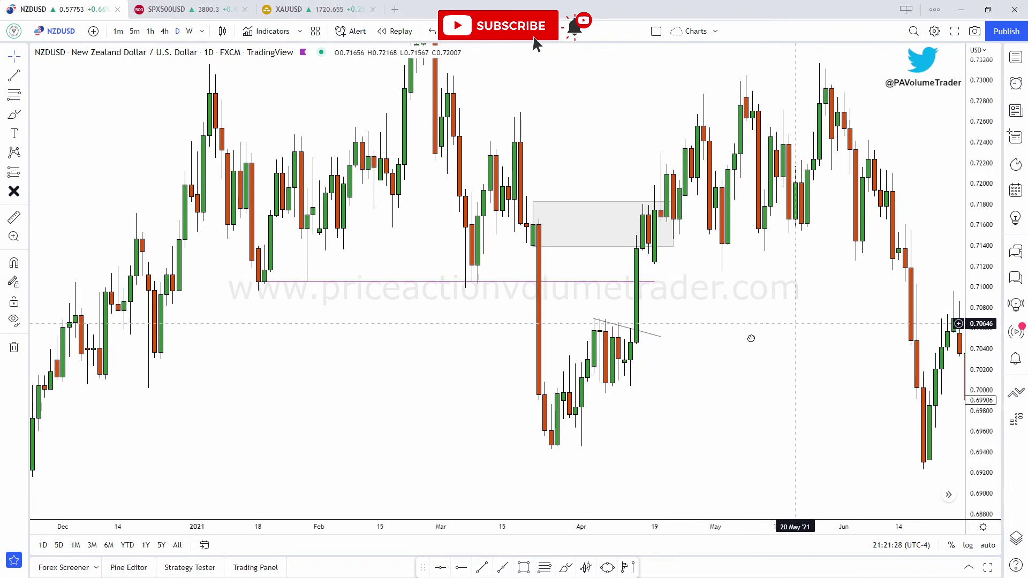
{"action": "left_click_drag", "start_coordinate": [730, 294], "coordinate": [408, 278]}
{"action": "scroll", "coordinate": [409, 278], "scroll_direction": "right", "scroll_amount": 10}
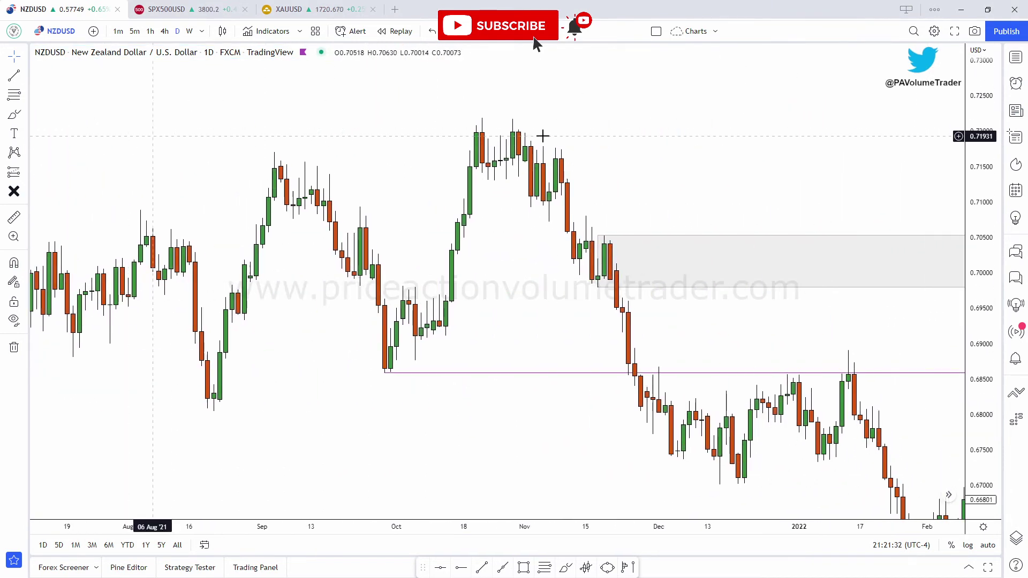
{"action": "scroll", "coordinate": [772, 156], "scroll_direction": "right", "scroll_amount": 5}
{"action": "scroll", "coordinate": [714, 259], "scroll_direction": "down", "scroll_amount": 5}
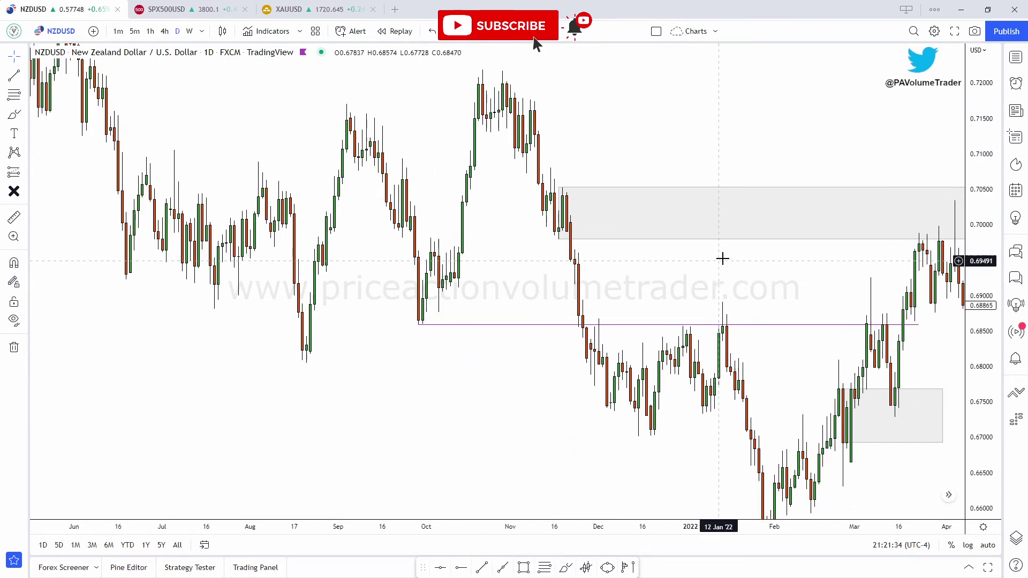
{"action": "left_click_drag", "start_coordinate": [859, 159], "coordinate": [645, 166]}
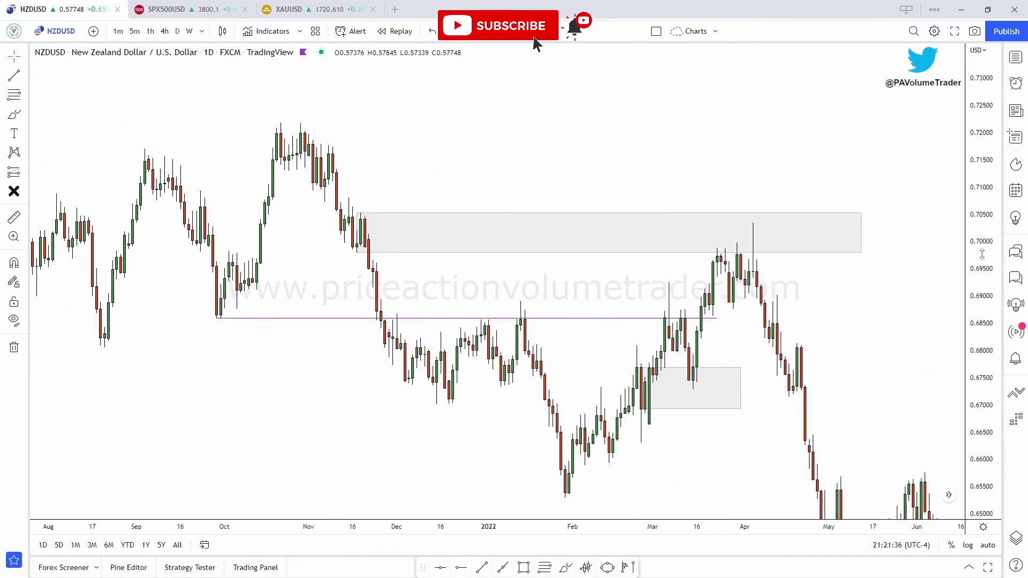
{"action": "left_click_drag", "start_coordinate": [870, 340], "coordinate": [801, 264]}
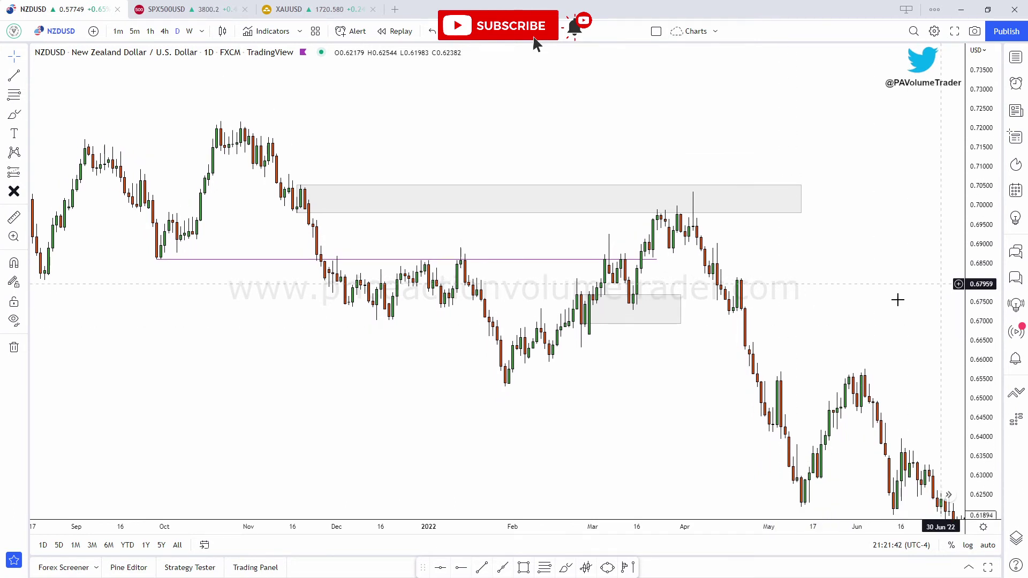
{"action": "left_click_drag", "start_coordinate": [897, 298], "coordinate": [855, 294]}
Stretch the price scale and zoom to frame October 2021–June 2022 with both grey zones visible
{"action": "left_click_drag", "start_coordinate": [976, 343], "coordinate": [911, 273]}
{"action": "left_click_drag", "start_coordinate": [981, 307], "coordinate": [882, 294]}
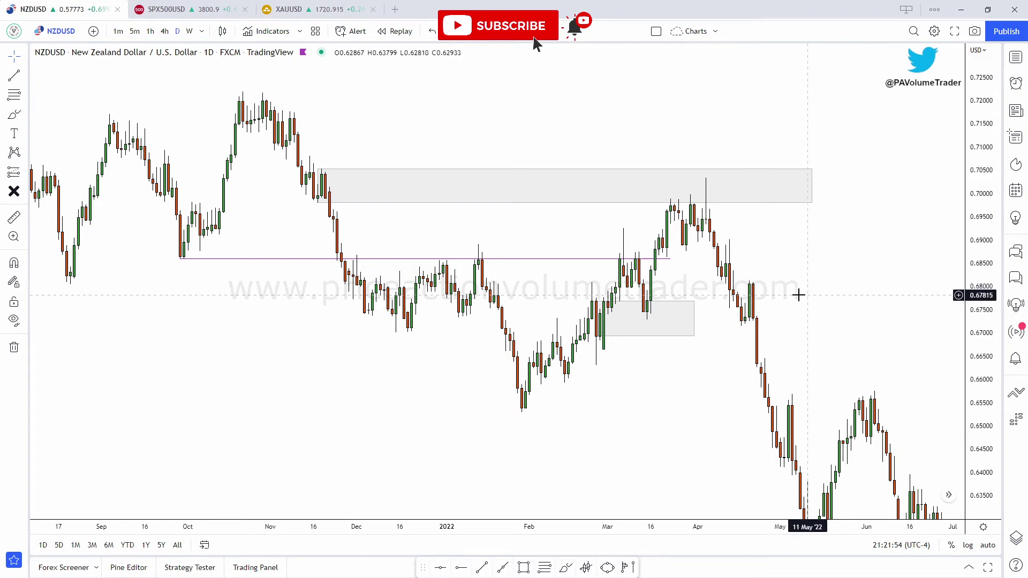
{"action": "left_click_drag", "start_coordinate": [820, 266], "coordinate": [910, 279]}
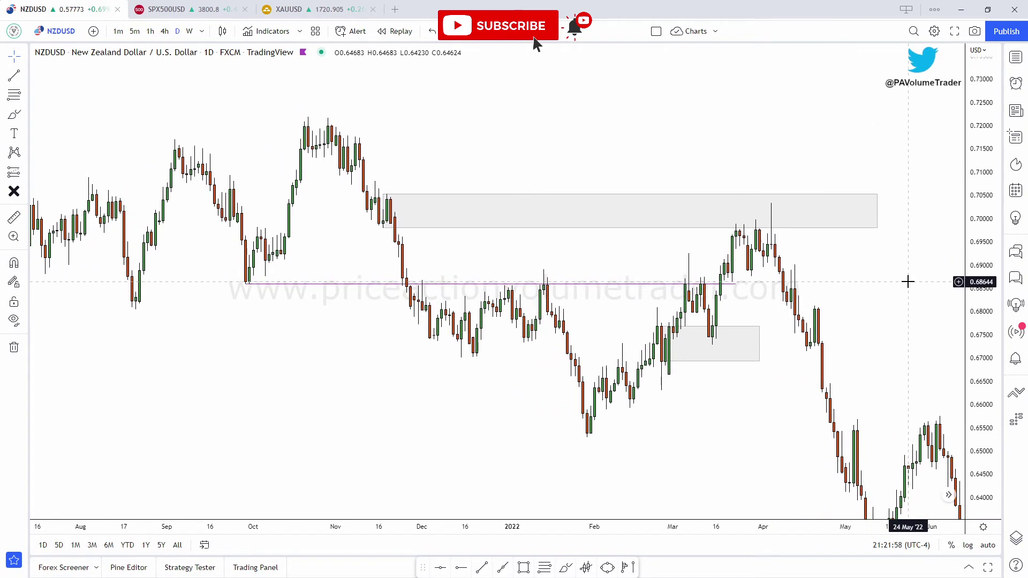
{"action": "scroll", "coordinate": [910, 279], "scroll_direction": "up", "scroll_amount": 2}
{"action": "scroll", "coordinate": [934, 294], "scroll_direction": "up", "scroll_amount": 2}
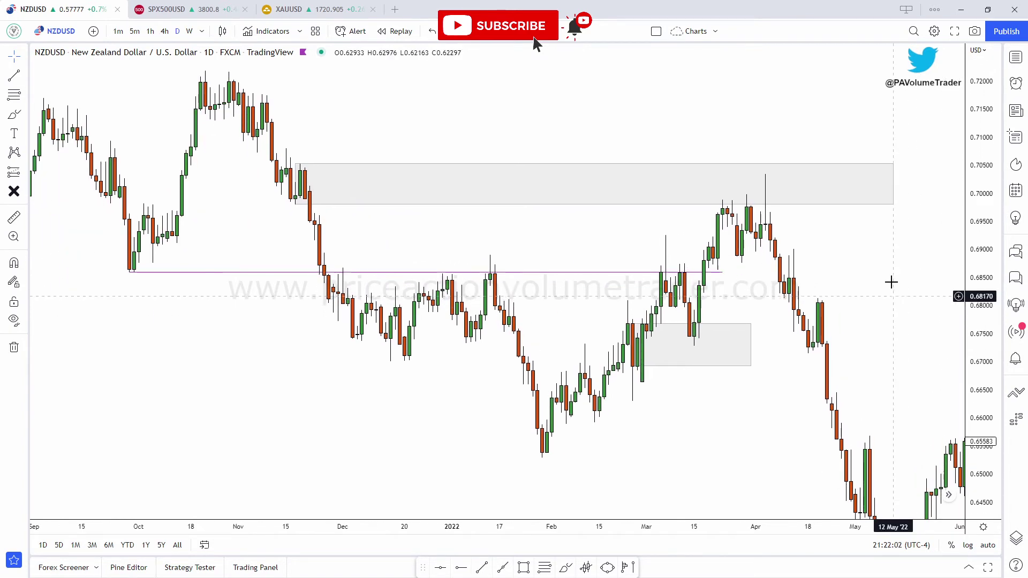
{"action": "scroll", "coordinate": [889, 267], "scroll_direction": "right", "scroll_amount": 1}
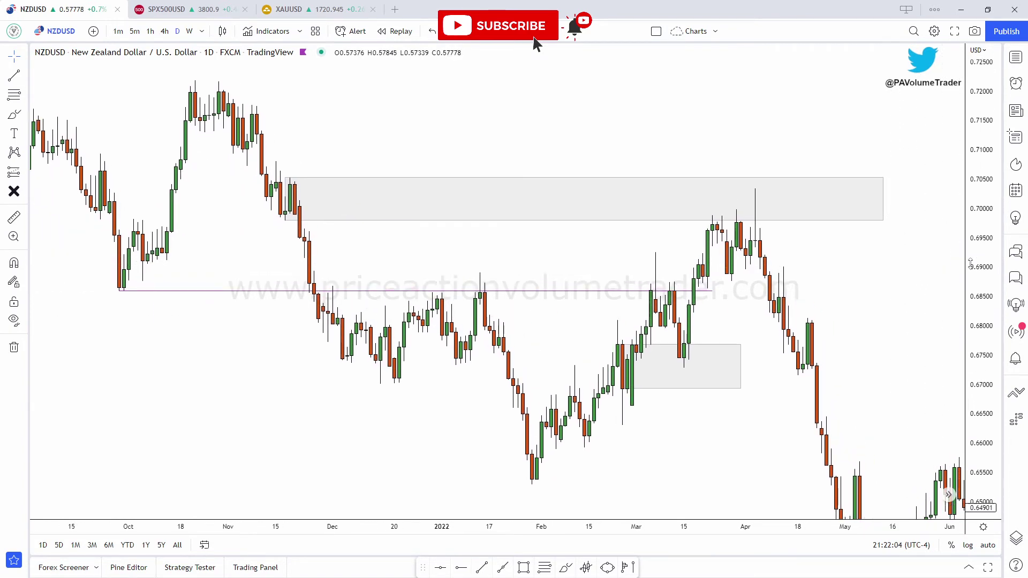
{"action": "left_click_drag", "start_coordinate": [918, 271], "coordinate": [907, 241]}
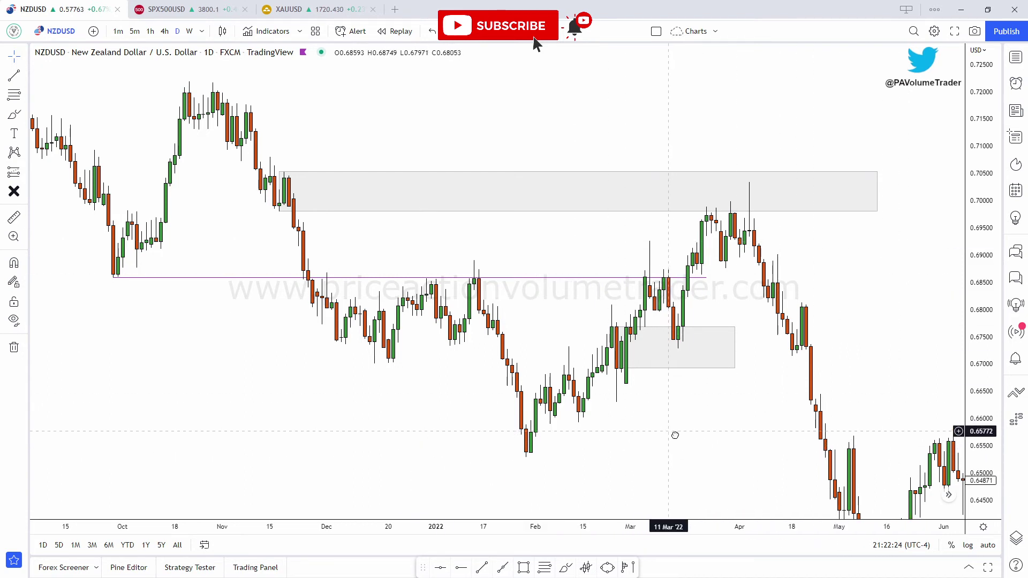
{"action": "left_click_drag", "start_coordinate": [670, 433], "coordinate": [674, 432]}
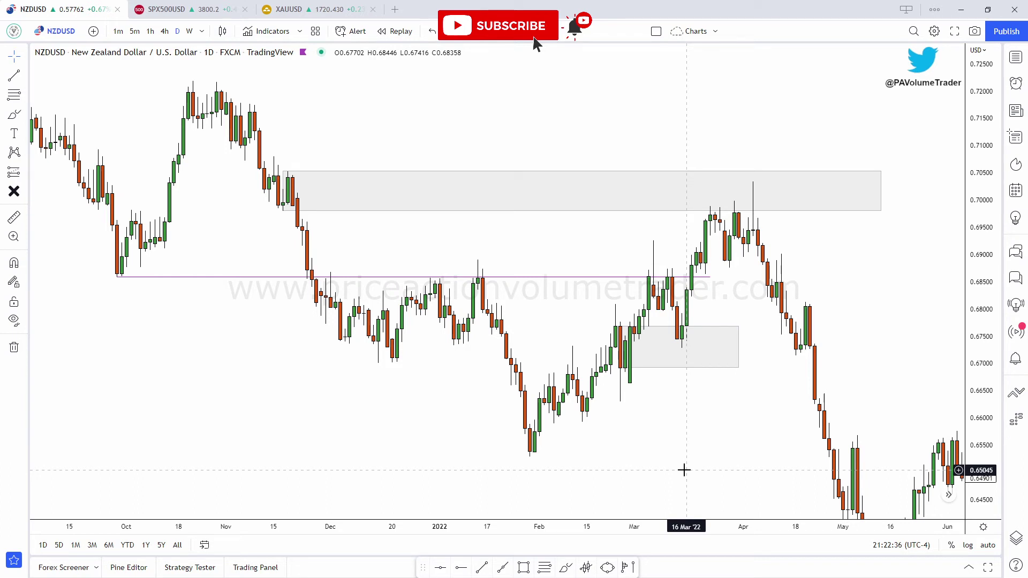
{"action": "left_click_drag", "start_coordinate": [712, 422], "coordinate": [732, 416]}
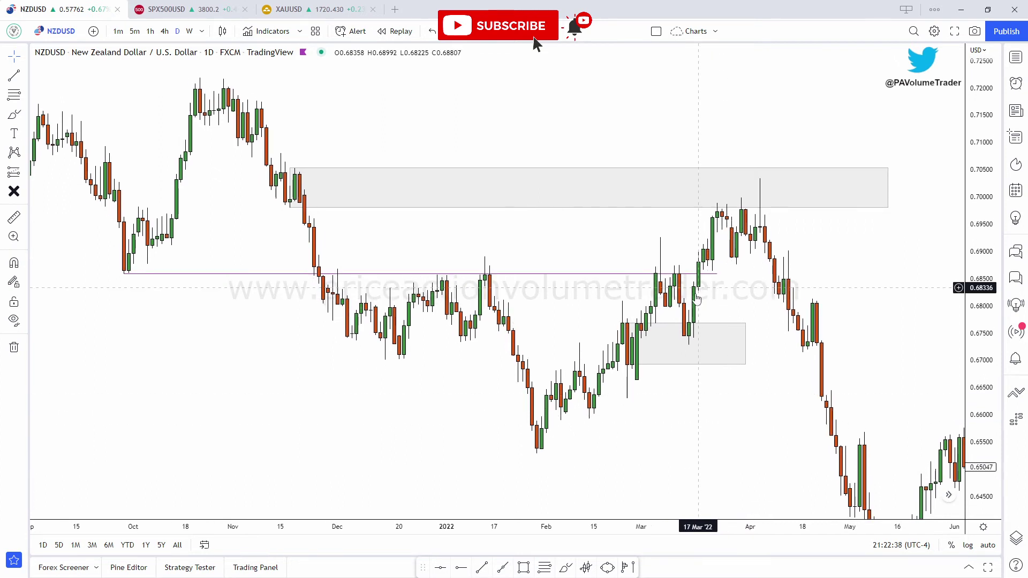
{"action": "mouse_move", "coordinate": [746, 287]}
{"action": "left_mouse_down"}
{"action": "mouse_move", "coordinate": [769, 297]}
{"action": "mouse_move", "coordinate": [749, 295]}
{"action": "left_mouse_up"}
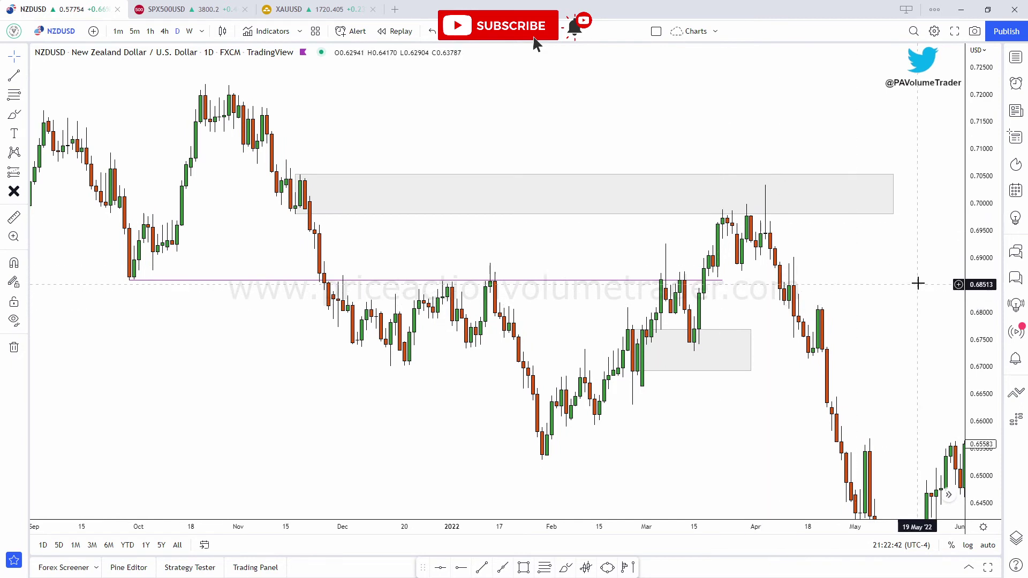
{"action": "left_click_drag", "start_coordinate": [918, 284], "coordinate": [930, 288]}
{"action": "scroll", "coordinate": [930, 288], "scroll_direction": "down", "scroll_amount": 1}
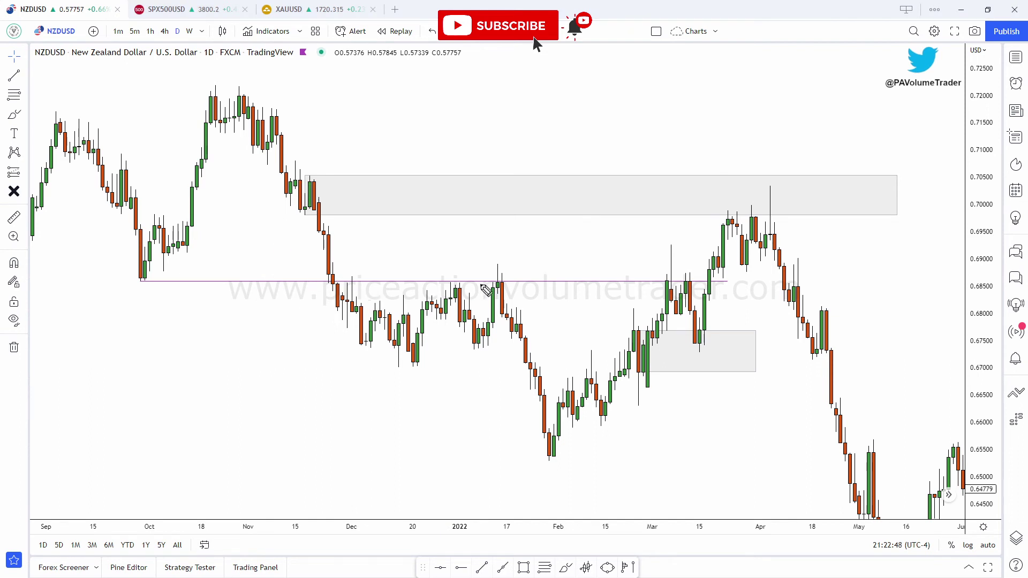
Brush a U under the October low, trace the November drop, and circle the grey zone's left end
{"action": "left_click_drag", "start_coordinate": [133, 301], "coordinate": [217, 289]}
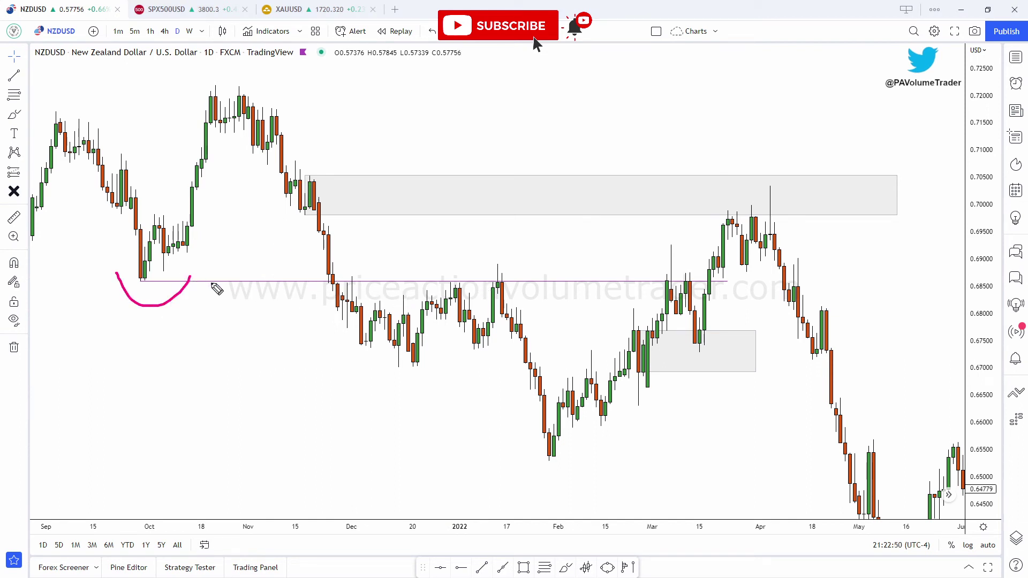
{"action": "left_click_drag", "start_coordinate": [310, 200], "coordinate": [347, 326]}
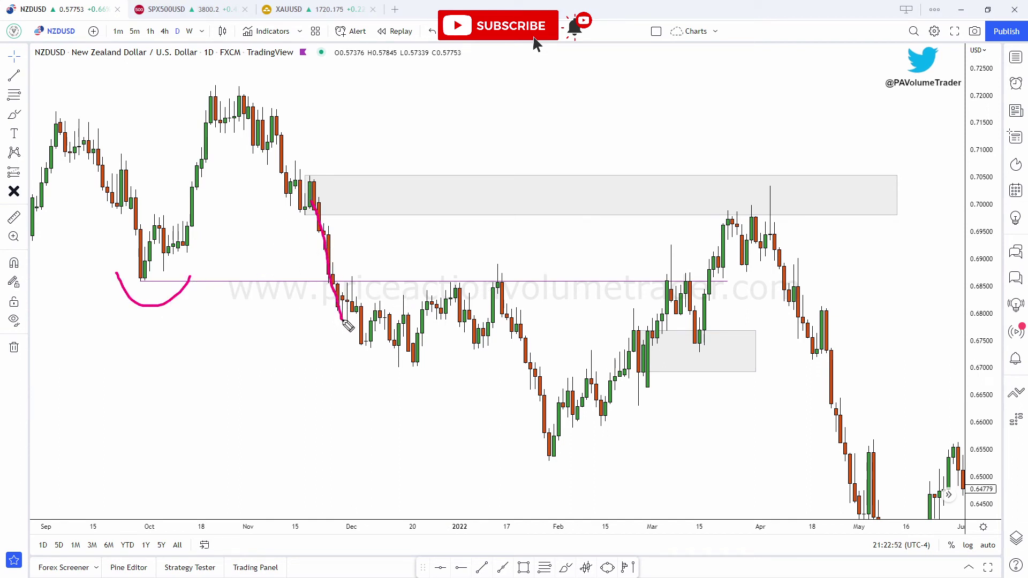
{"action": "left_click_drag", "start_coordinate": [313, 221], "coordinate": [339, 291]}
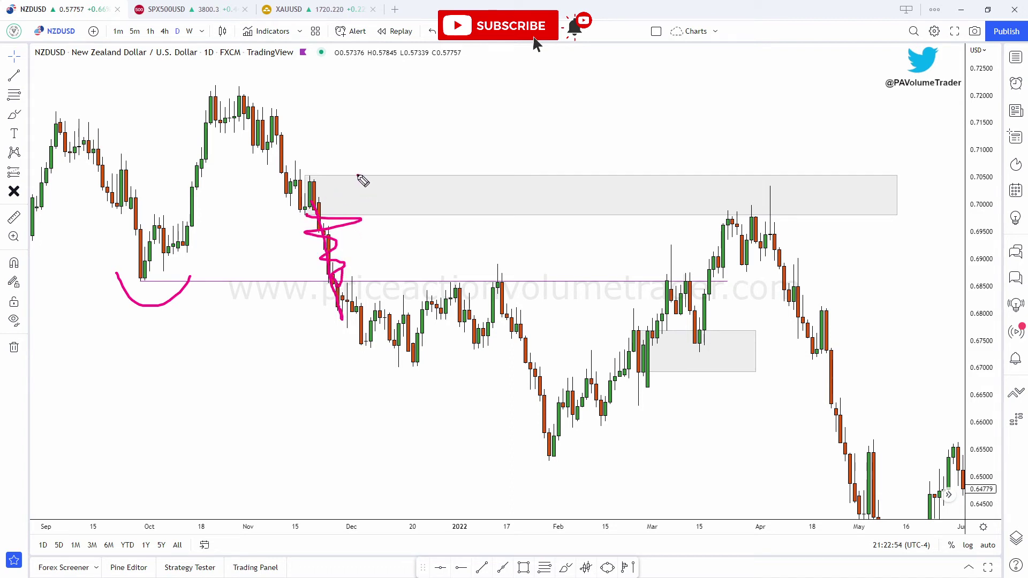
{"action": "mouse_move", "coordinate": [358, 176]}
{"action": "left_mouse_down"}
{"action": "mouse_move", "coordinate": [302, 220]}
{"action": "mouse_move", "coordinate": [355, 172]}
{"action": "mouse_move", "coordinate": [324, 169]}
{"action": "left_mouse_up"}
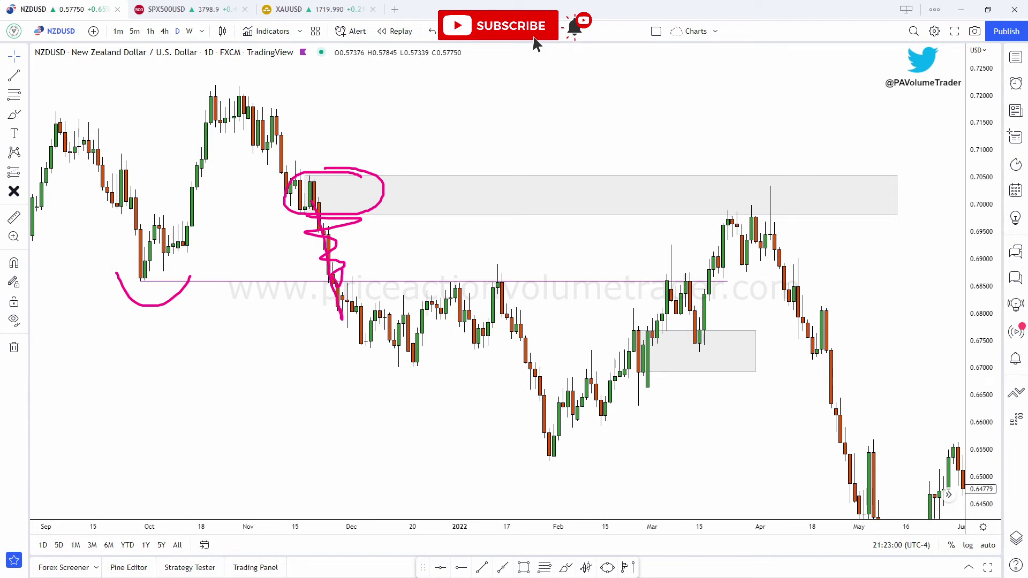
Clear the sketches, then circle October, November, January and February–March touches and cross out April's high
{"action": "key", "text": "e"}
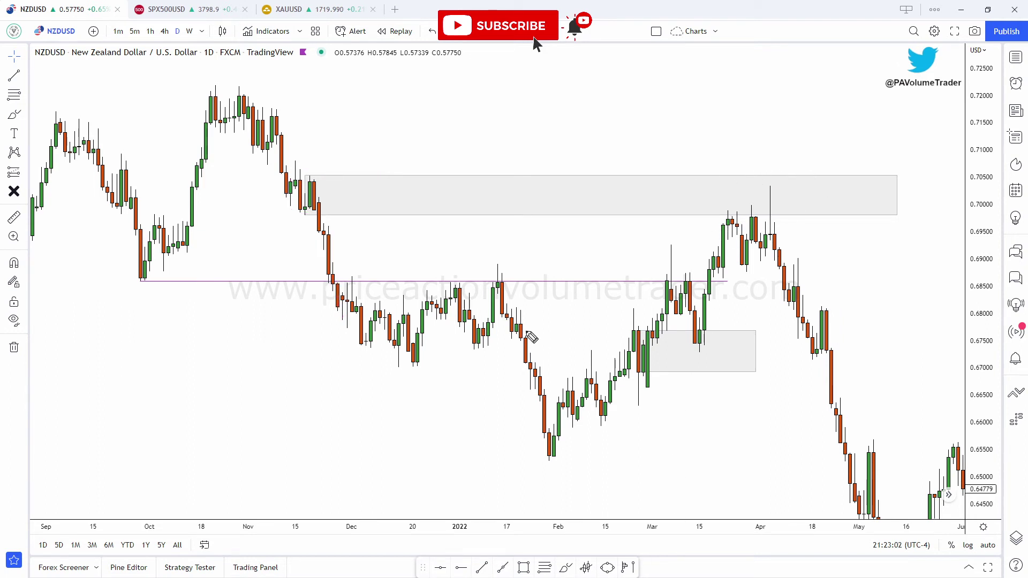
{"action": "left_click_drag", "start_coordinate": [598, 397], "coordinate": [707, 303]}
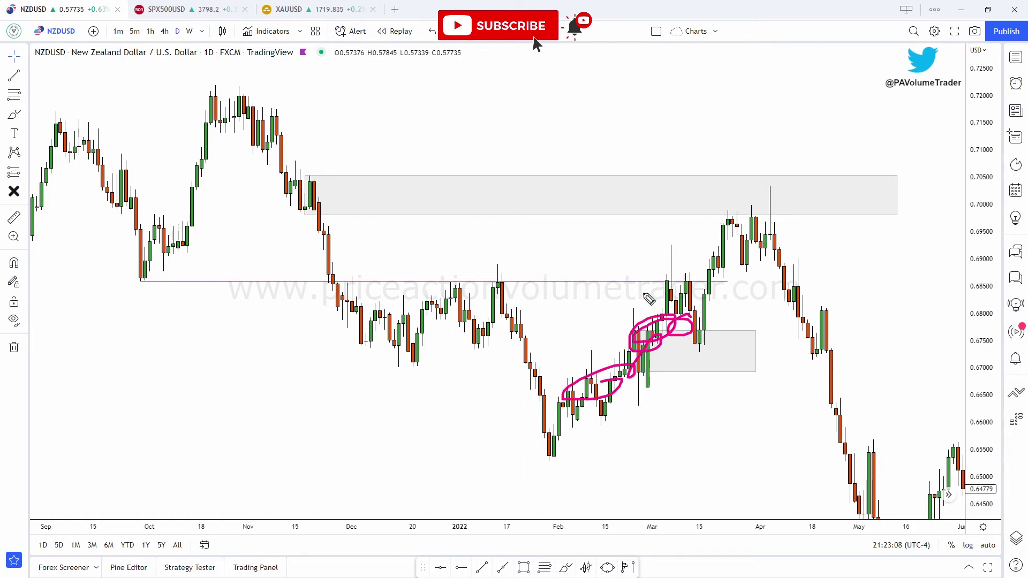
{"action": "mouse_move", "coordinate": [441, 278]}
{"action": "left_mouse_down"}
{"action": "mouse_move", "coordinate": [530, 284]}
{"action": "mouse_move", "coordinate": [493, 285]}
{"action": "left_mouse_up"}
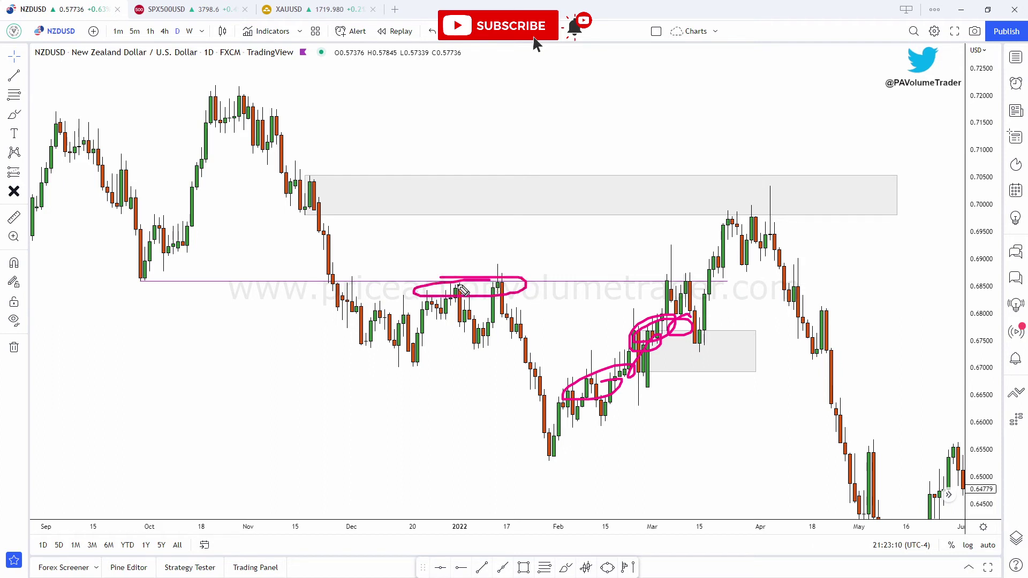
{"action": "left_click_drag", "start_coordinate": [127, 279], "coordinate": [154, 278]}
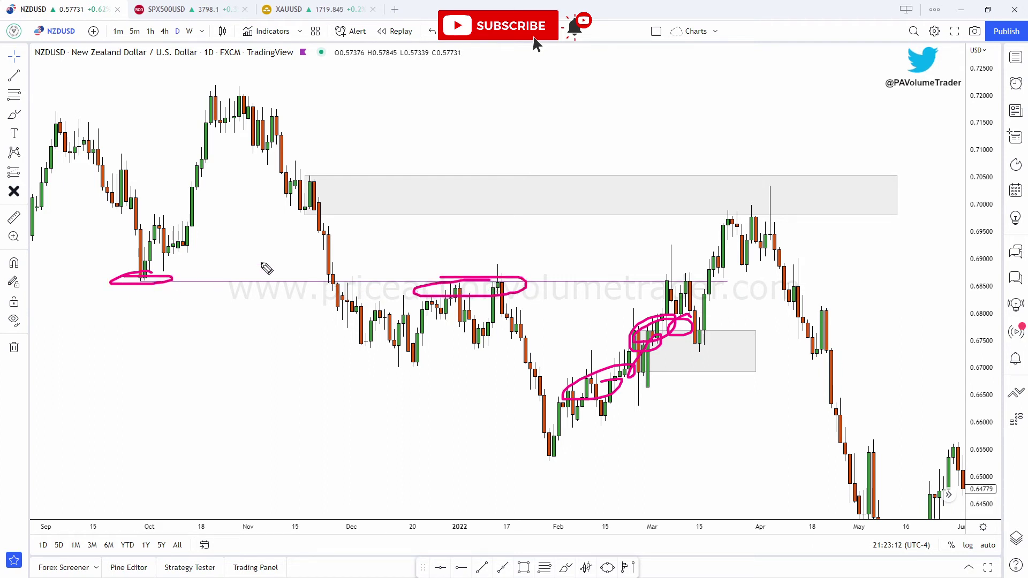
{"action": "left_click_drag", "start_coordinate": [332, 280], "coordinate": [355, 283]}
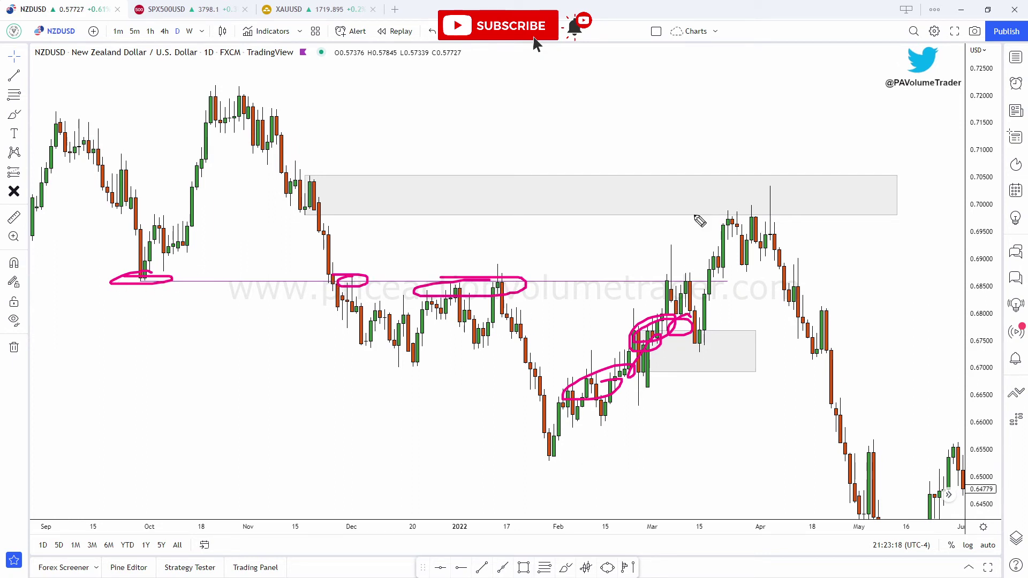
{"action": "mouse_move", "coordinate": [303, 213]}
{"action": "left_mouse_down"}
{"action": "mouse_move", "coordinate": [338, 222]}
{"action": "mouse_move", "coordinate": [331, 209]}
{"action": "left_mouse_up"}
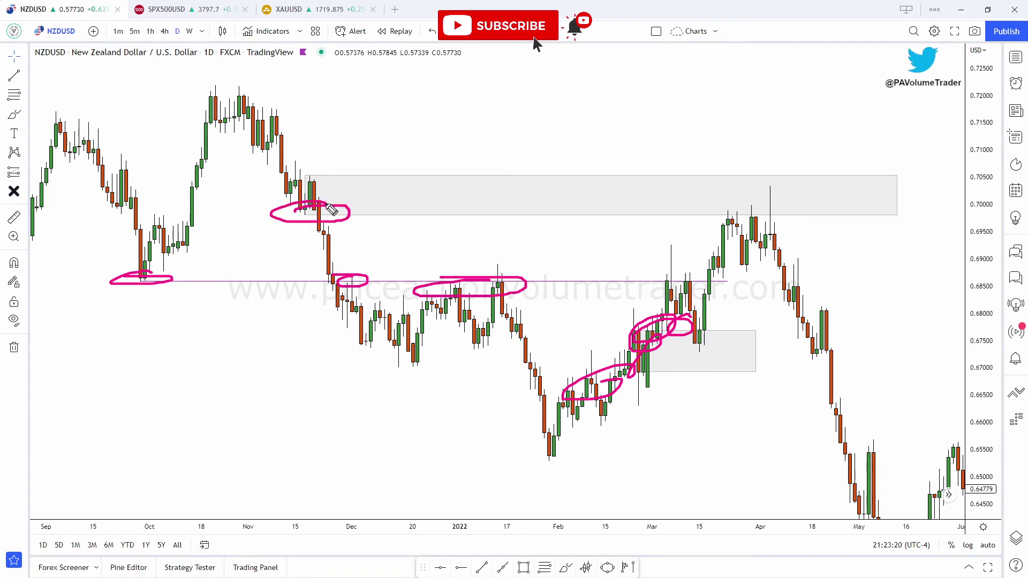
{"action": "left_click_drag", "start_coordinate": [744, 224], "coordinate": [717, 228]}
{"action": "left_click_drag", "start_coordinate": [315, 221], "coordinate": [334, 279]}
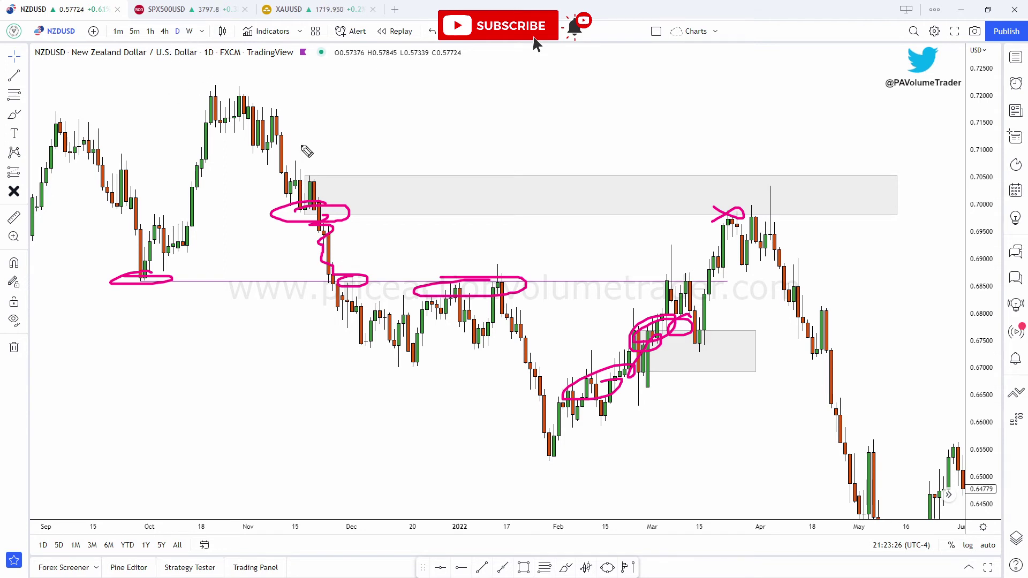
Trace the price path from the December low, then erase it
{"action": "key", "text": "Escape"}
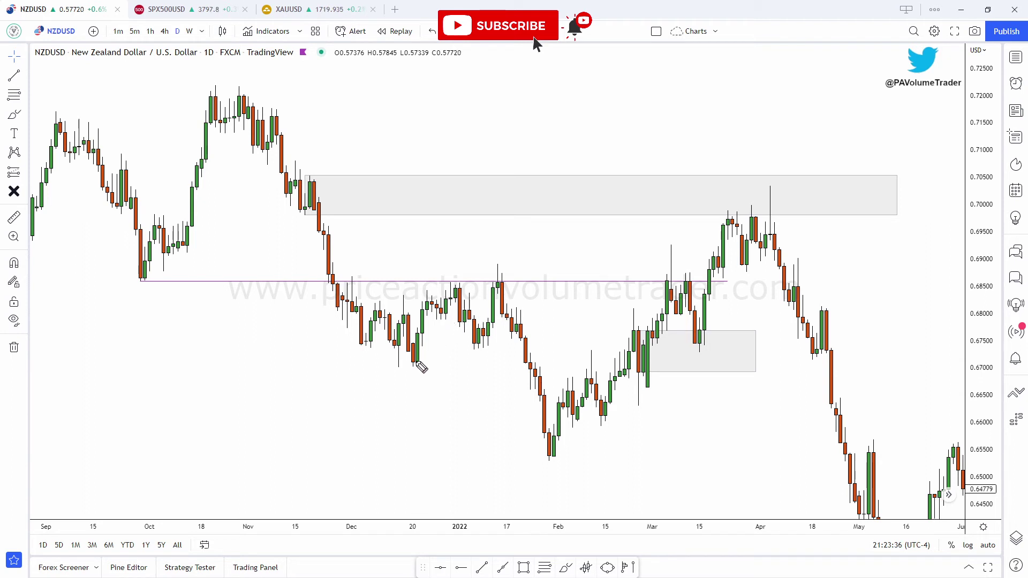
{"action": "mouse_move", "coordinate": [417, 364]}
{"action": "left_mouse_down"}
{"action": "mouse_move", "coordinate": [462, 278]}
{"action": "mouse_move", "coordinate": [508, 283]}
{"action": "mouse_move", "coordinate": [569, 472]}
{"action": "mouse_move", "coordinate": [577, 435]}
{"action": "mouse_move", "coordinate": [679, 313]}
{"action": "left_mouse_up"}
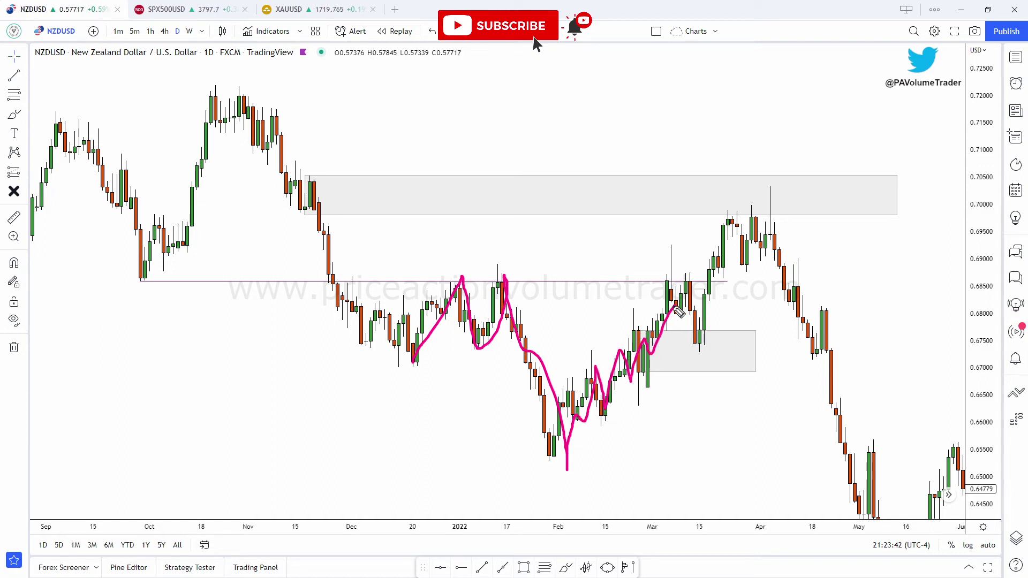
{"action": "key", "text": "e"}
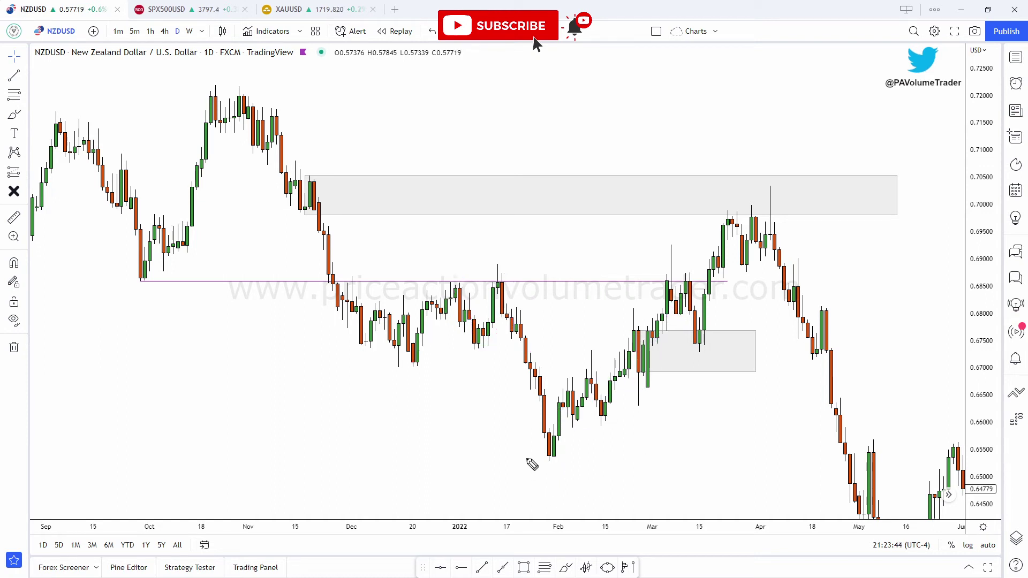
Draw U curves under February lows, an arc over highs, a box on early-March candles and the climb into late March
{"action": "left_click_drag", "start_coordinate": [528, 461], "coordinate": [566, 464]}
{"action": "left_click_drag", "start_coordinate": [578, 428], "coordinate": [658, 382]}
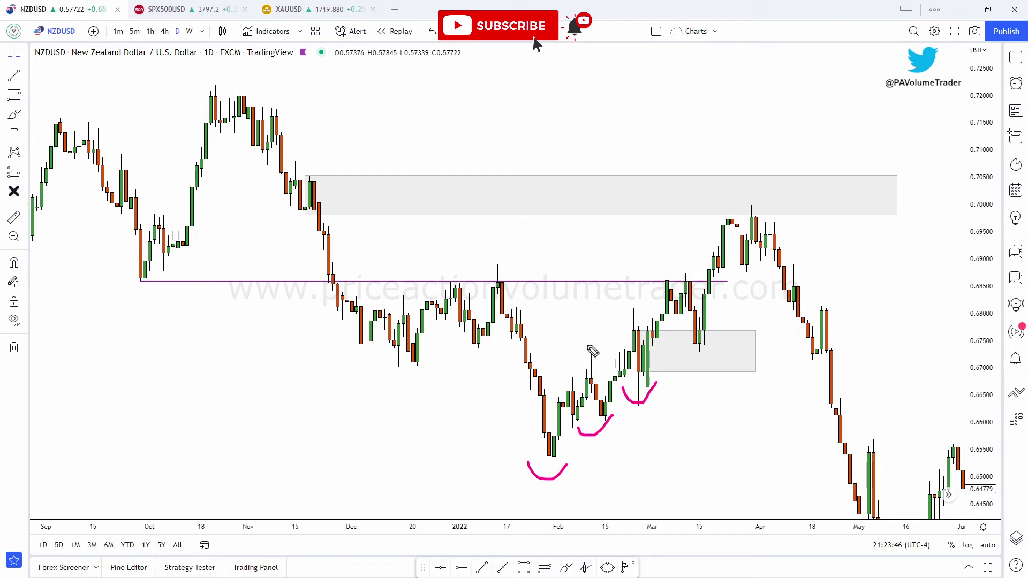
{"action": "mouse_move", "coordinate": [571, 361]}
{"action": "left_mouse_down"}
{"action": "mouse_move", "coordinate": [607, 347]}
{"action": "mouse_move", "coordinate": [681, 274]}
{"action": "left_mouse_up"}
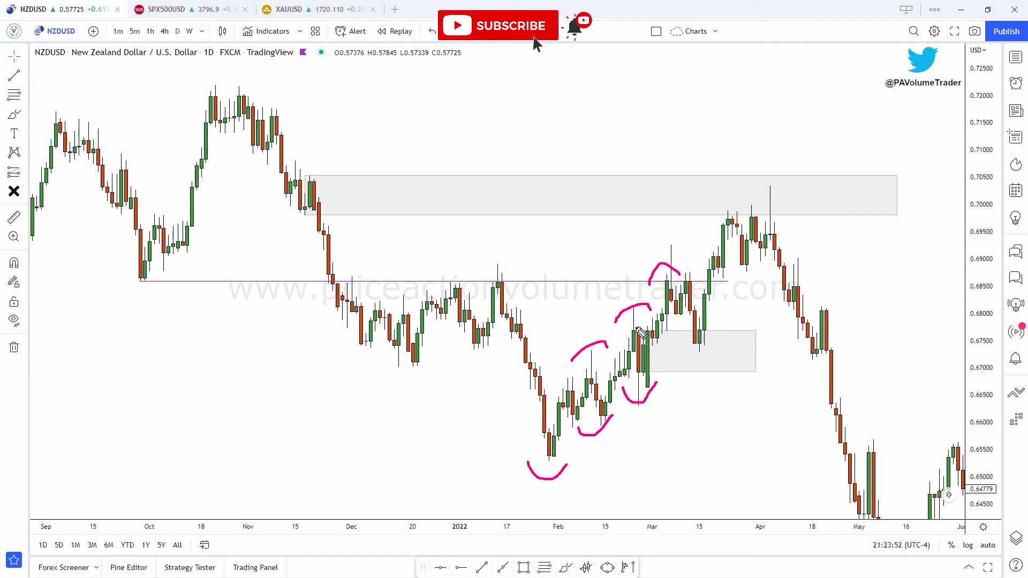
{"action": "mouse_move", "coordinate": [658, 331]}
{"action": "left_mouse_down"}
{"action": "mouse_move", "coordinate": [620, 328]}
{"action": "mouse_move", "coordinate": [622, 377]}
{"action": "mouse_move", "coordinate": [658, 375]}
{"action": "left_mouse_up"}
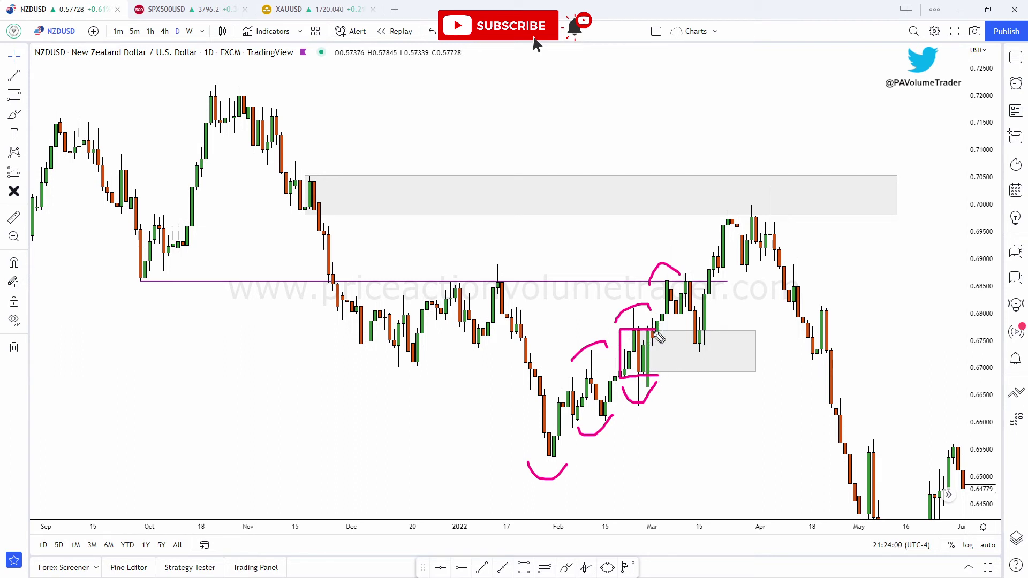
{"action": "mouse_move", "coordinate": [654, 332]}
{"action": "left_mouse_down"}
{"action": "mouse_move", "coordinate": [669, 289]}
{"action": "mouse_move", "coordinate": [686, 282]}
{"action": "mouse_move", "coordinate": [696, 344]}
{"action": "mouse_move", "coordinate": [709, 306]}
{"action": "mouse_move", "coordinate": [708, 339]}
{"action": "left_mouse_up"}
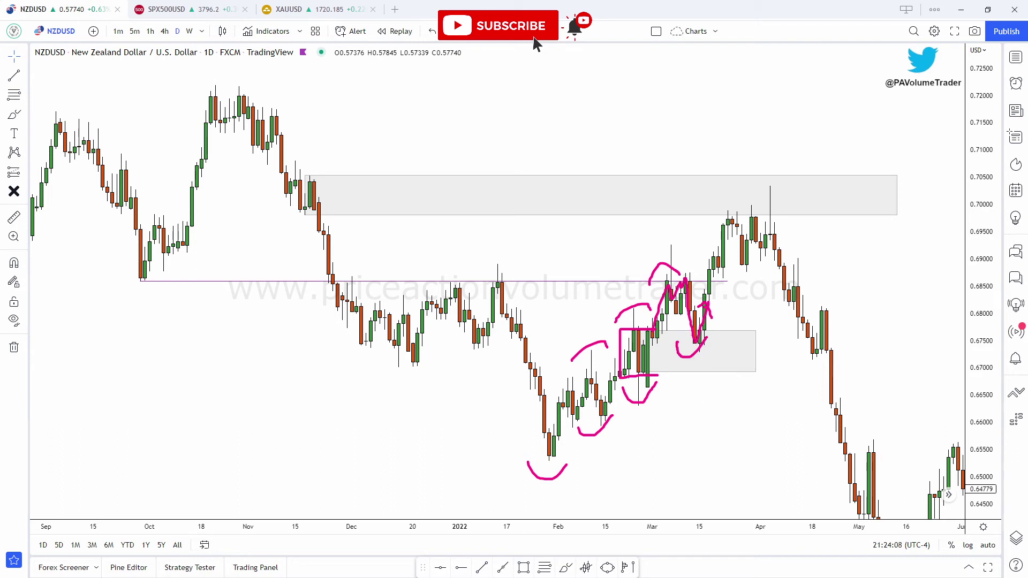
Clear the brush marks, underline below the lower grey zone, and circle the April high
{"action": "key", "text": "e"}
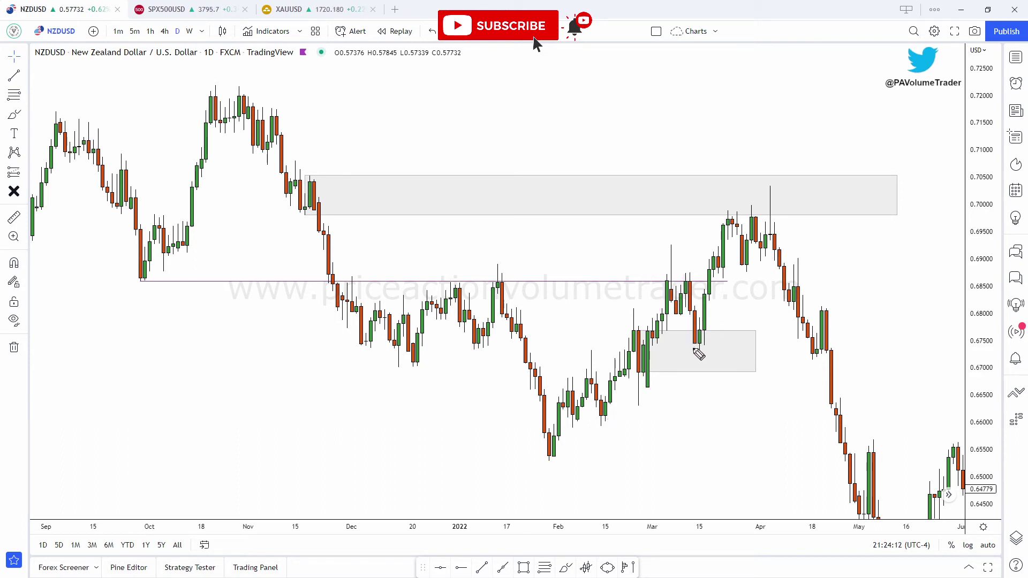
{"action": "mouse_move", "coordinate": [629, 390]}
{"action": "left_mouse_down"}
{"action": "mouse_move", "coordinate": [790, 389]}
{"action": "mouse_move", "coordinate": [659, 408]}
{"action": "mouse_move", "coordinate": [641, 389]}
{"action": "left_mouse_up"}
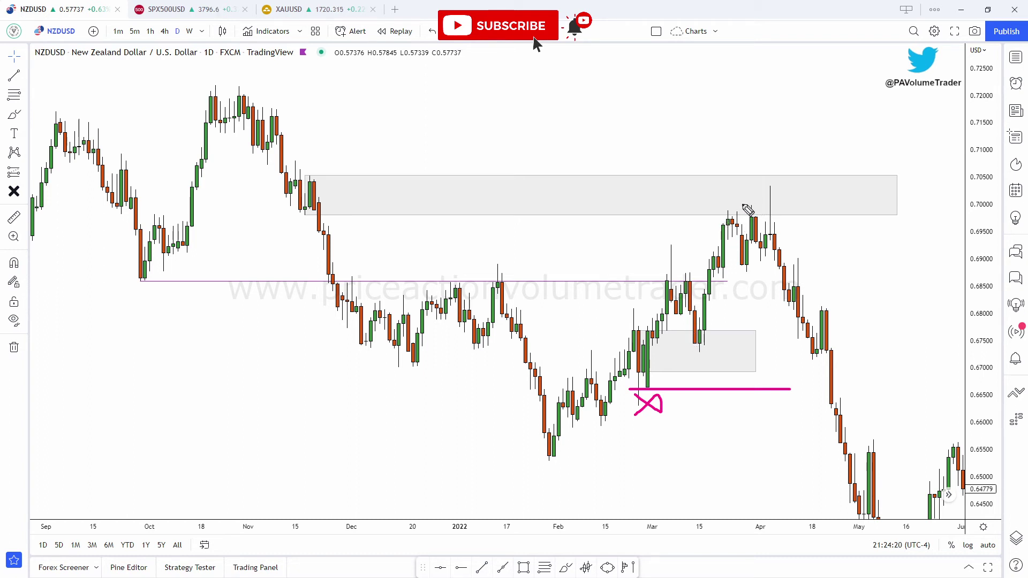
{"action": "mouse_move", "coordinate": [748, 209]}
{"action": "left_mouse_down"}
{"action": "mouse_move", "coordinate": [731, 220]}
{"action": "mouse_move", "coordinate": [743, 208]}
{"action": "left_mouse_up"}
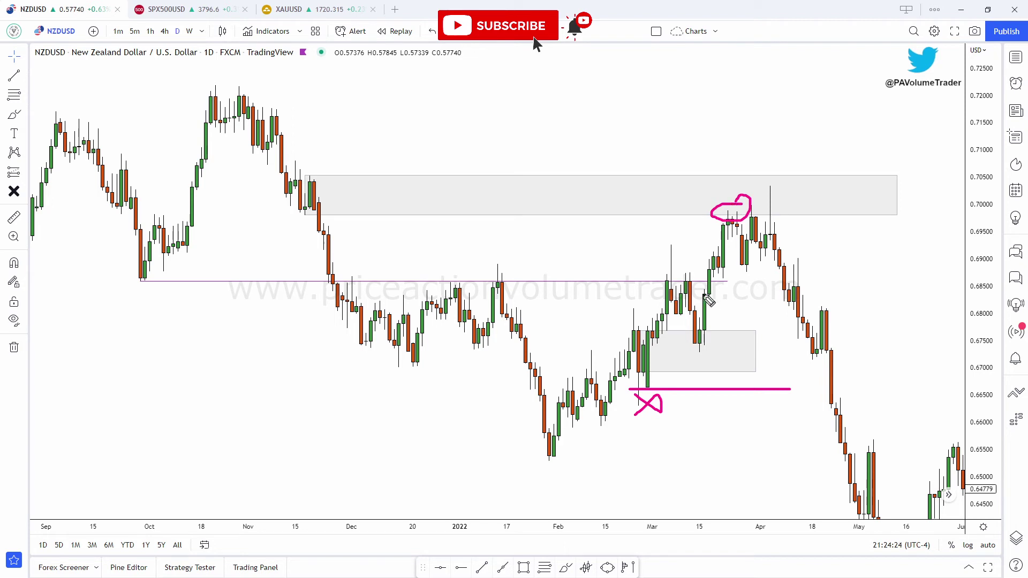
Circle the October, January and mid-March purple-line touches, cup the lower zone, and cross out November's touch
{"action": "left_click_drag", "start_coordinate": [127, 278], "coordinate": [183, 281]}
{"action": "mouse_move", "coordinate": [375, 278]}
{"action": "left_mouse_down"}
{"action": "mouse_move", "coordinate": [343, 284]}
{"action": "mouse_move", "coordinate": [475, 284]}
{"action": "mouse_move", "coordinate": [445, 289]}
{"action": "left_mouse_up"}
{"action": "left_click_drag", "start_coordinate": [523, 274], "coordinate": [524, 283]}
{"action": "left_click_drag", "start_coordinate": [665, 272], "coordinate": [690, 274]}
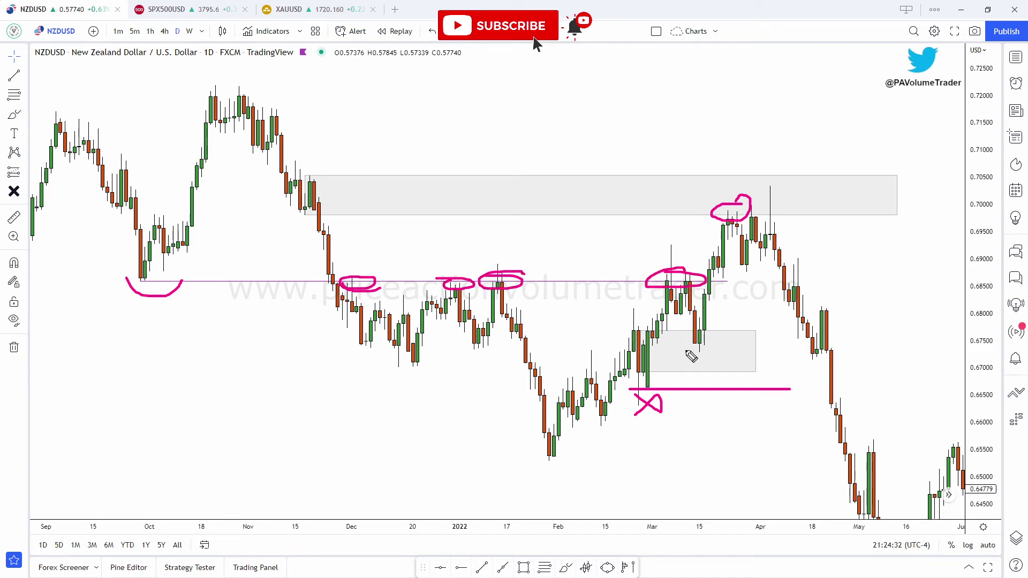
{"action": "left_click_drag", "start_coordinate": [677, 349], "coordinate": [713, 348]}
{"action": "left_click_drag", "start_coordinate": [306, 208], "coordinate": [321, 218]}
{"action": "left_click_drag", "start_coordinate": [326, 212], "coordinate": [304, 225]}
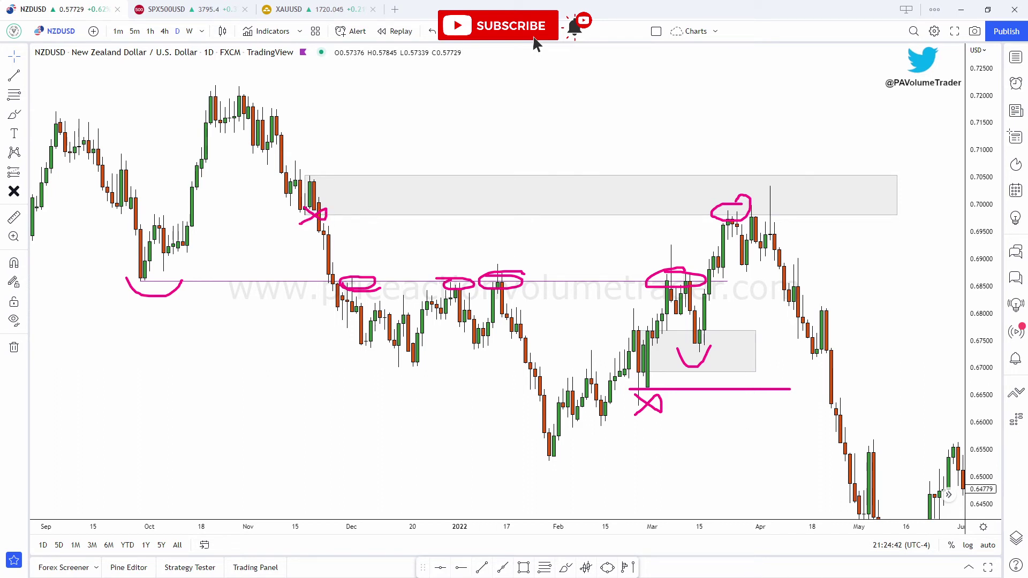
Clear the freehand marks and anchor a Fibonacci retracement from the late-March low to the April high
{"action": "key", "text": "Escape"}
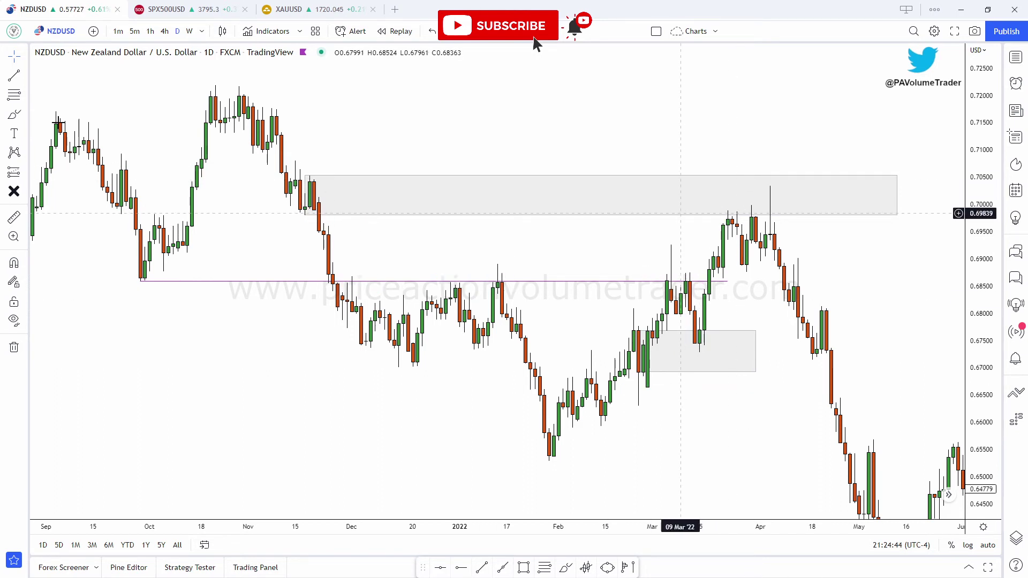
{"action": "left_click", "coordinate": [14, 95]}
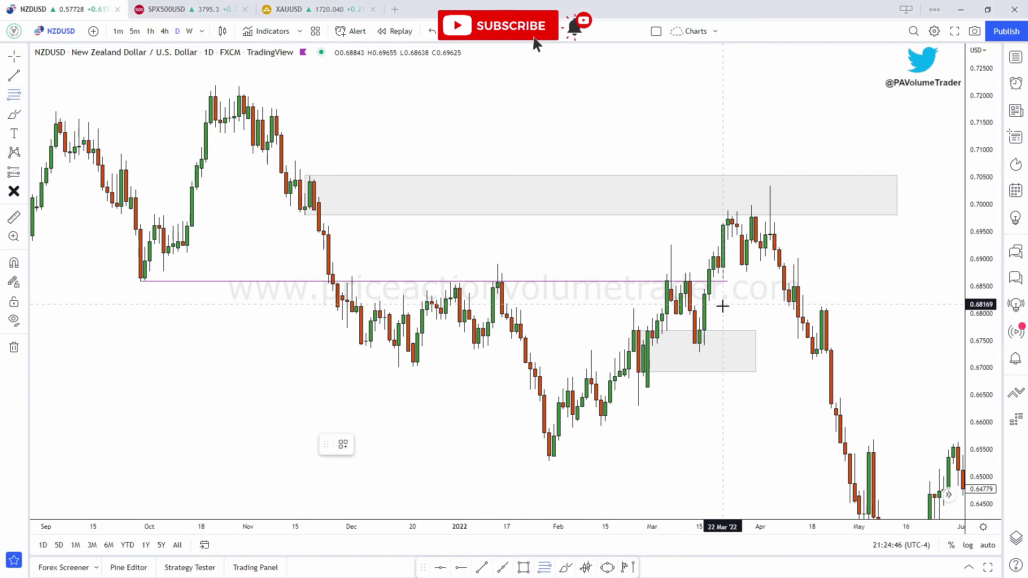
{"action": "left_click", "coordinate": [723, 306]}
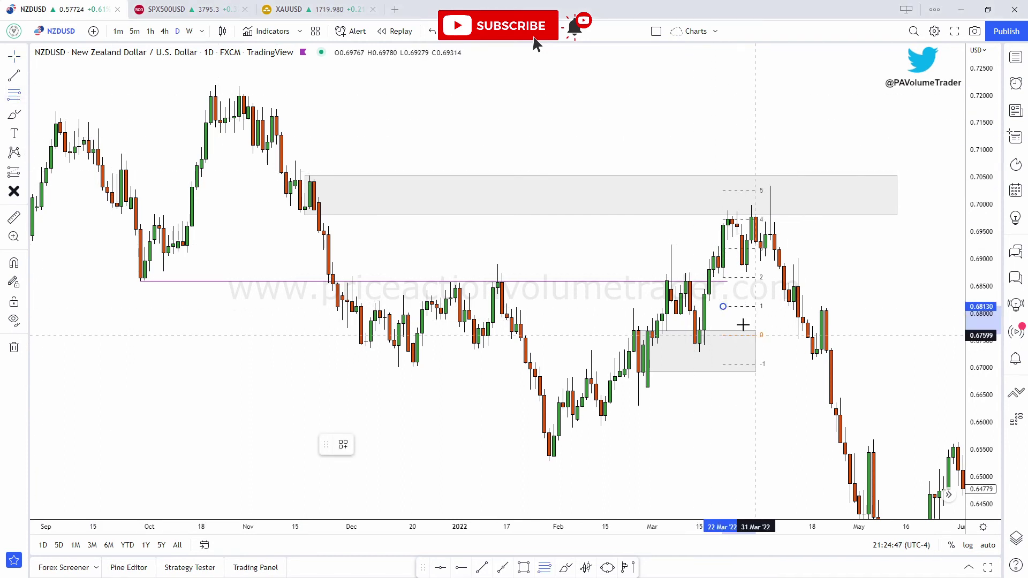
{"action": "left_click", "coordinate": [779, 341]}
Shift the retracement up-left and stretch its 0 anchor and levels rightward toward April
{"action": "left_click_drag", "start_coordinate": [750, 313], "coordinate": [726, 296]}
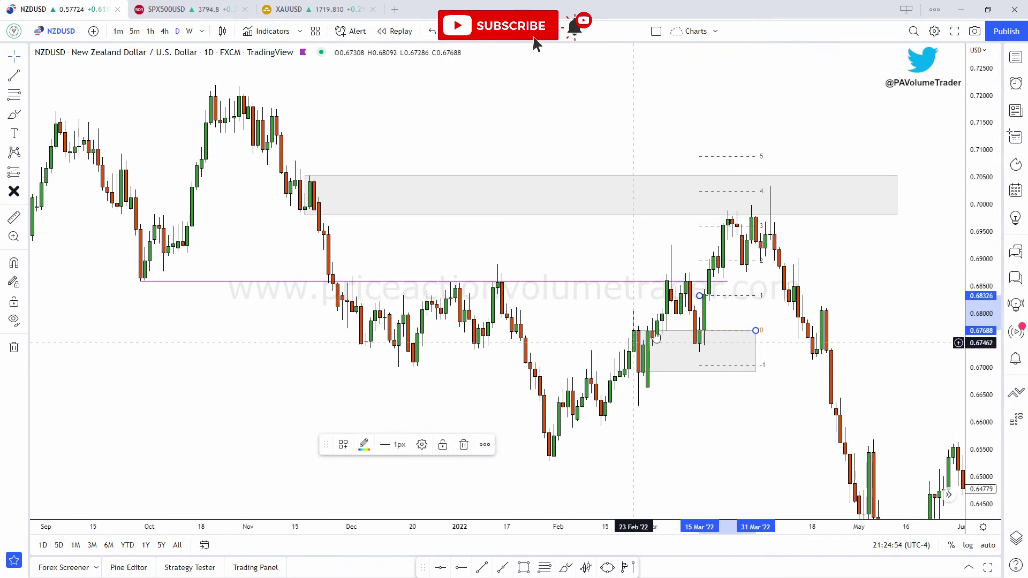
{"action": "left_click_drag", "start_coordinate": [757, 331], "coordinate": [770, 336]}
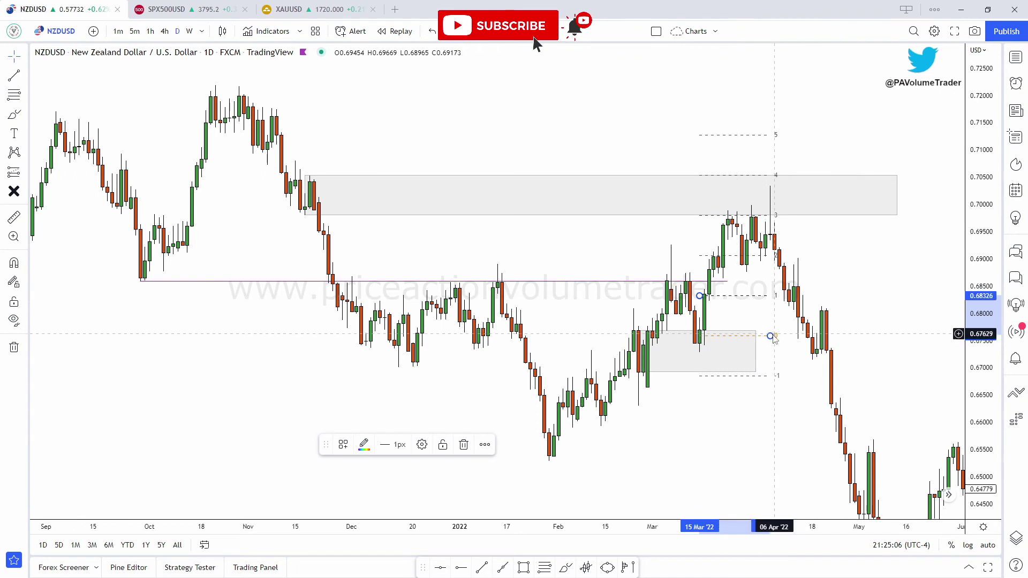
{"action": "left_click_drag", "start_coordinate": [773, 337], "coordinate": [860, 335]}
{"action": "left_click", "coordinate": [838, 357]}
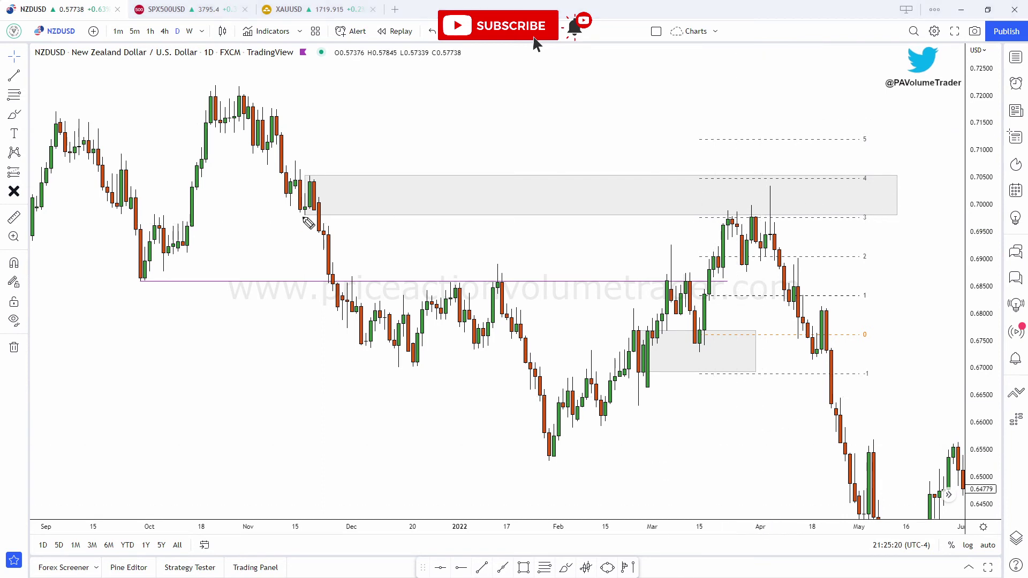
Circle the November candles, the April highs at the 3 level, and the candle near -1
{"action": "mouse_move", "coordinate": [309, 224]}
{"action": "left_mouse_down"}
{"action": "mouse_move", "coordinate": [352, 225]}
{"action": "mouse_move", "coordinate": [355, 204]}
{"action": "left_mouse_up"}
{"action": "mouse_move", "coordinate": [884, 211]}
{"action": "left_mouse_down"}
{"action": "mouse_move", "coordinate": [702, 220]}
{"action": "mouse_move", "coordinate": [900, 223]}
{"action": "mouse_move", "coordinate": [879, 213]}
{"action": "left_mouse_up"}
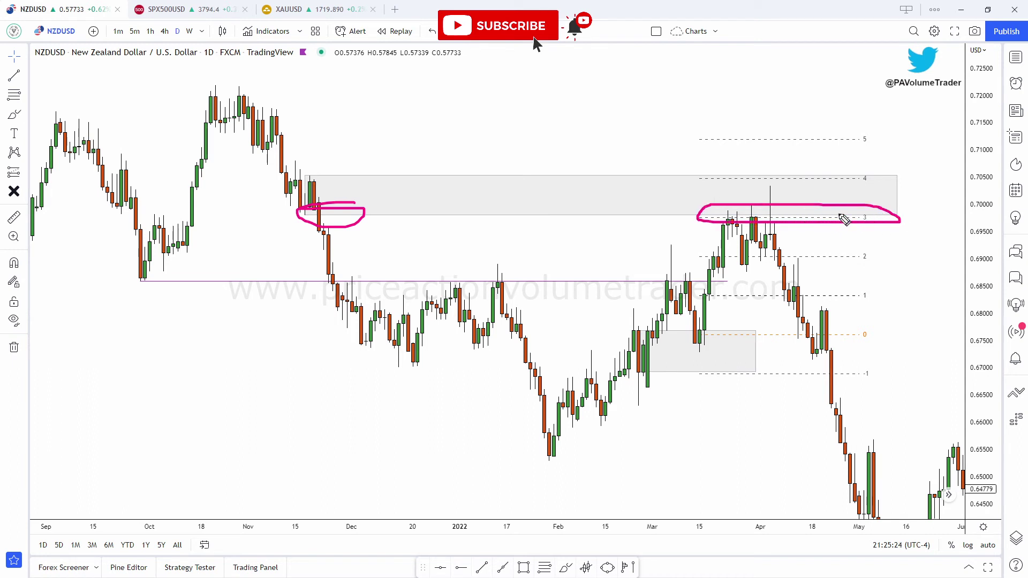
{"action": "mouse_move", "coordinate": [859, 364]}
{"action": "left_mouse_down"}
{"action": "mouse_move", "coordinate": [845, 386]}
{"action": "mouse_move", "coordinate": [881, 372]}
{"action": "left_mouse_up"}
Handwrite a 3:1 note beside the levels, then clear all the freehand annotations
{"action": "mouse_move", "coordinate": [880, 294]}
{"action": "left_mouse_down"}
{"action": "mouse_move", "coordinate": [911, 298]}
{"action": "mouse_move", "coordinate": [883, 317]}
{"action": "left_mouse_up"}
{"action": "left_click", "coordinate": [927, 295]}
{"action": "left_click", "coordinate": [921, 309]}
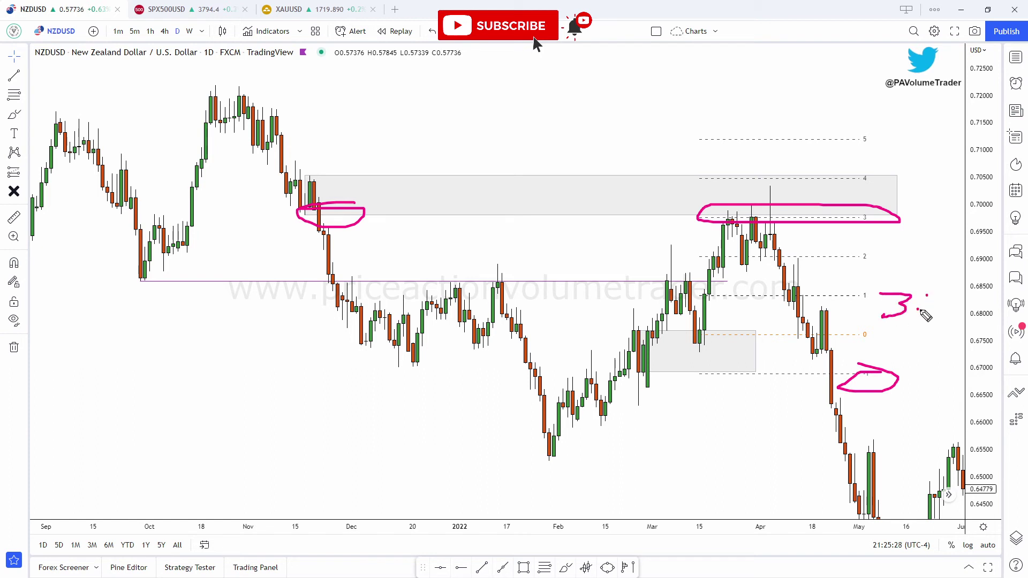
{"action": "left_click_drag", "start_coordinate": [942, 290], "coordinate": [938, 326]}
{"action": "key", "text": "e"}
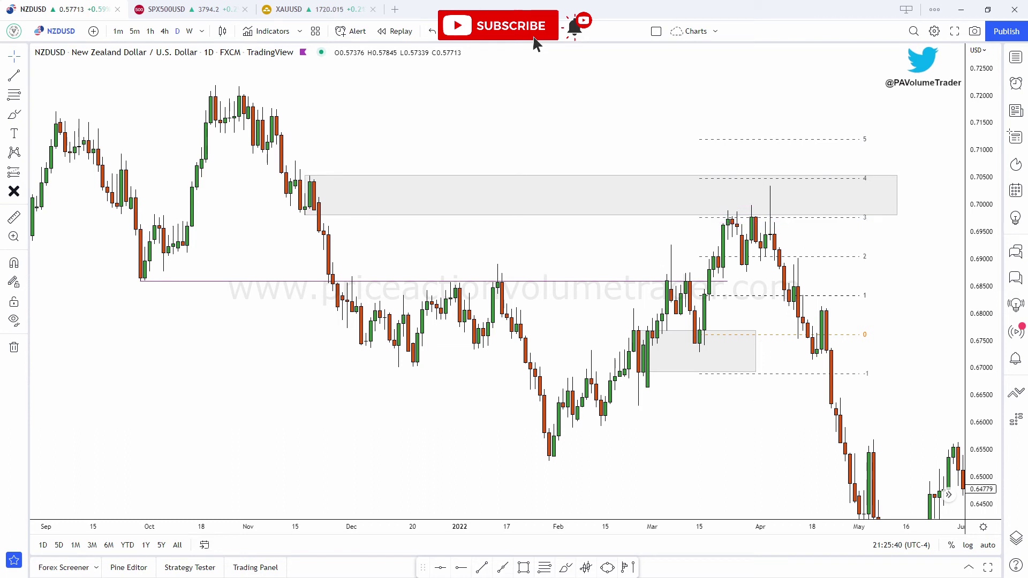
Place a long position near 0.676 with target 0.69810 and stop about 0.66892
{"action": "left_click", "coordinate": [26, 176]}
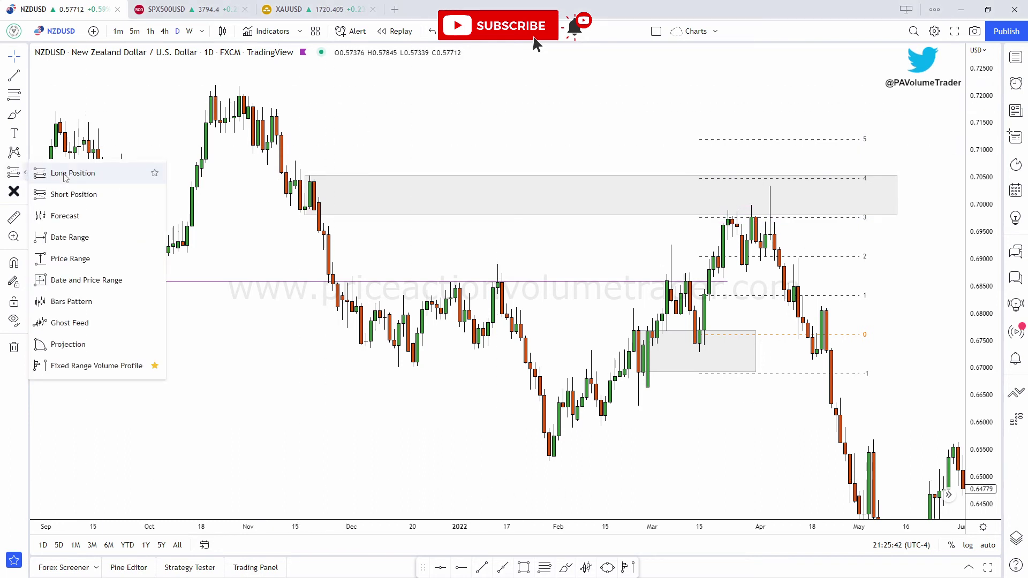
{"action": "left_click", "coordinate": [65, 175]}
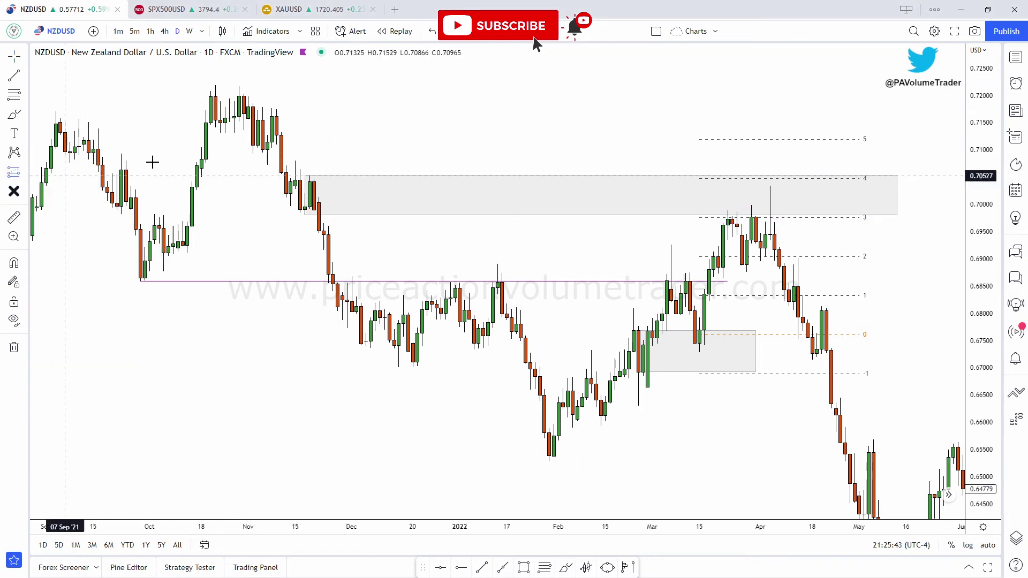
{"action": "left_click", "coordinate": [719, 335]}
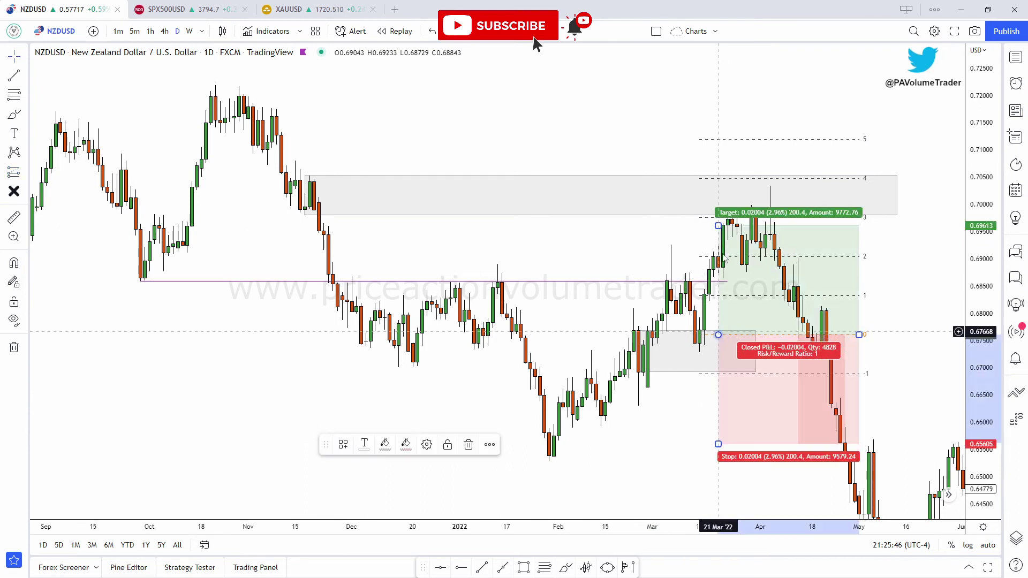
{"action": "left_click_drag", "start_coordinate": [718, 225], "coordinate": [719, 215]}
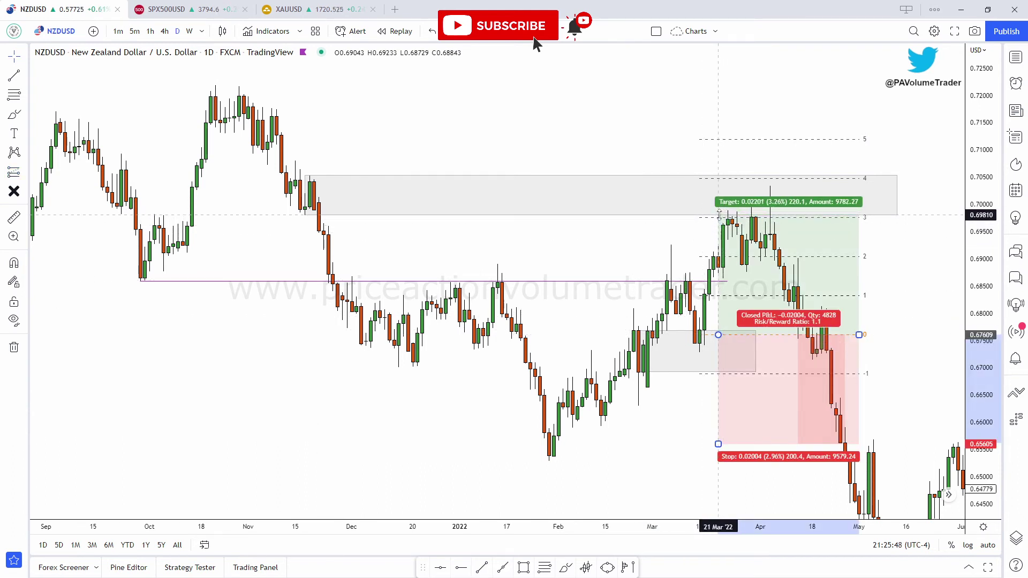
{"action": "left_click_drag", "start_coordinate": [718, 444], "coordinate": [718, 373]}
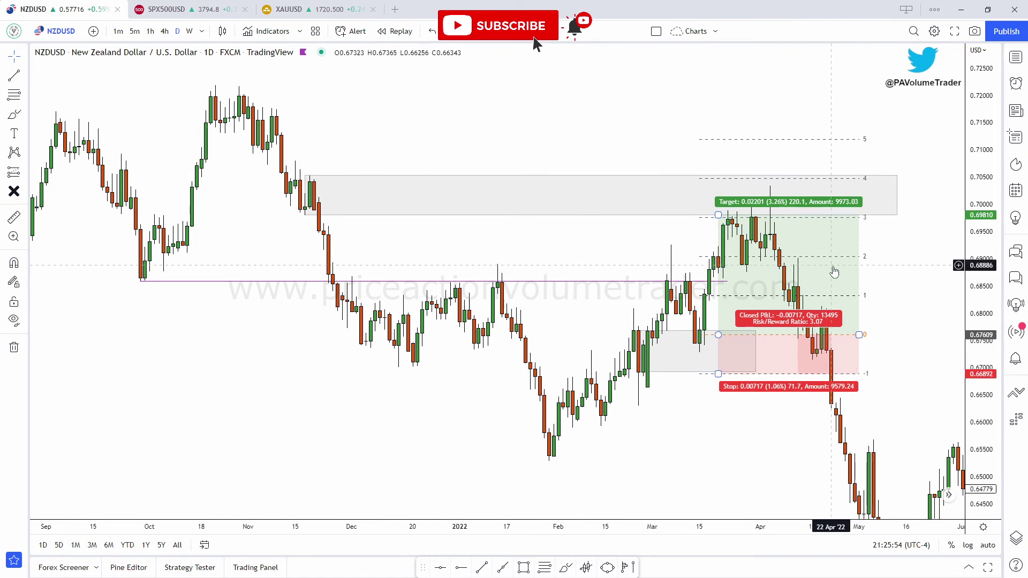
Sketch a freehand peak over the March candles and raise the entry to about 0.68690
{"action": "left_click", "coordinate": [747, 303]}
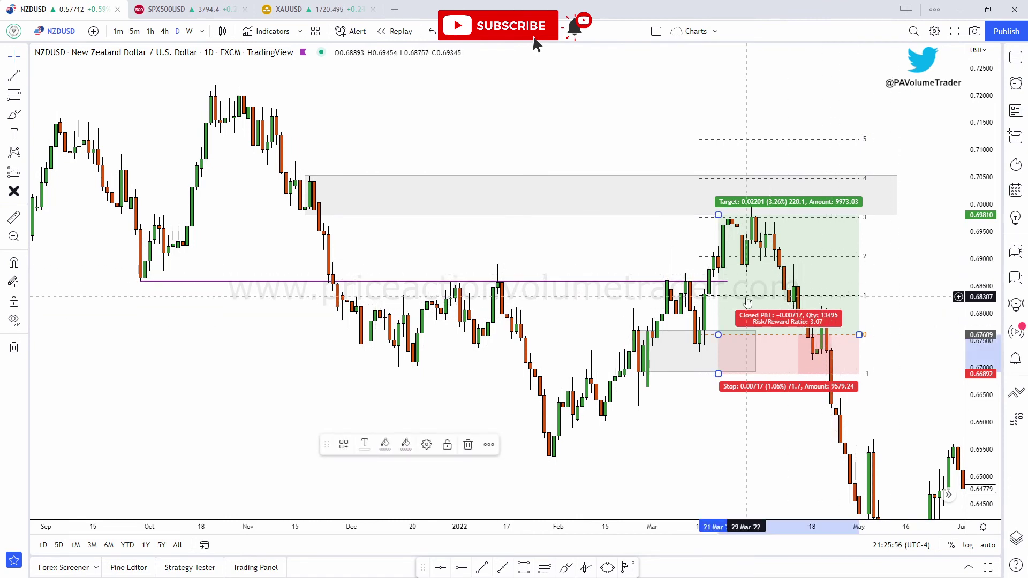
{"action": "left_click", "coordinate": [683, 469]}
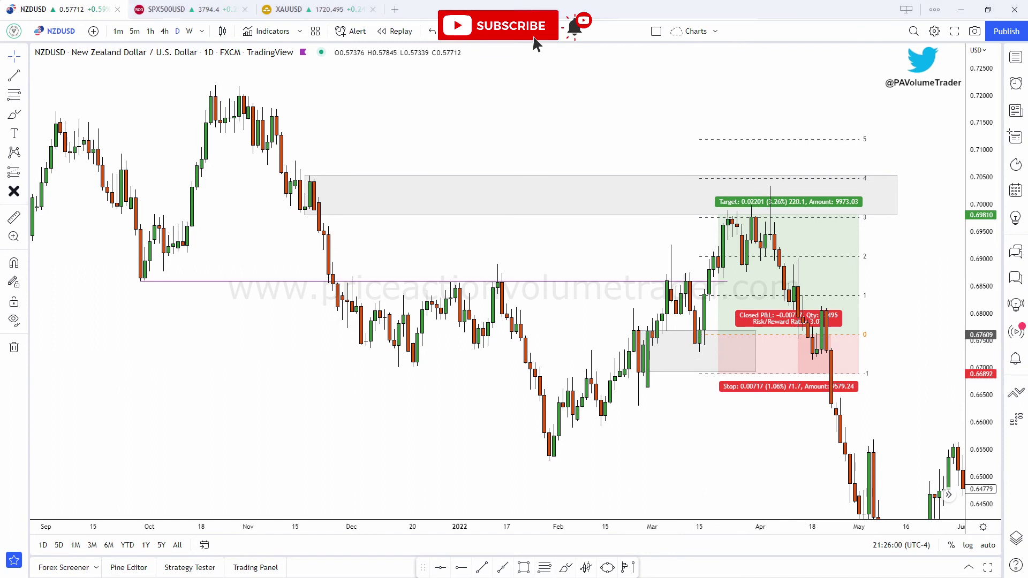
{"action": "mouse_move", "coordinate": [660, 330]}
{"action": "left_mouse_down"}
{"action": "mouse_move", "coordinate": [688, 280]}
{"action": "mouse_move", "coordinate": [699, 341]}
{"action": "mouse_move", "coordinate": [716, 249]}
{"action": "left_mouse_up"}
{"action": "left_click", "coordinate": [726, 357]}
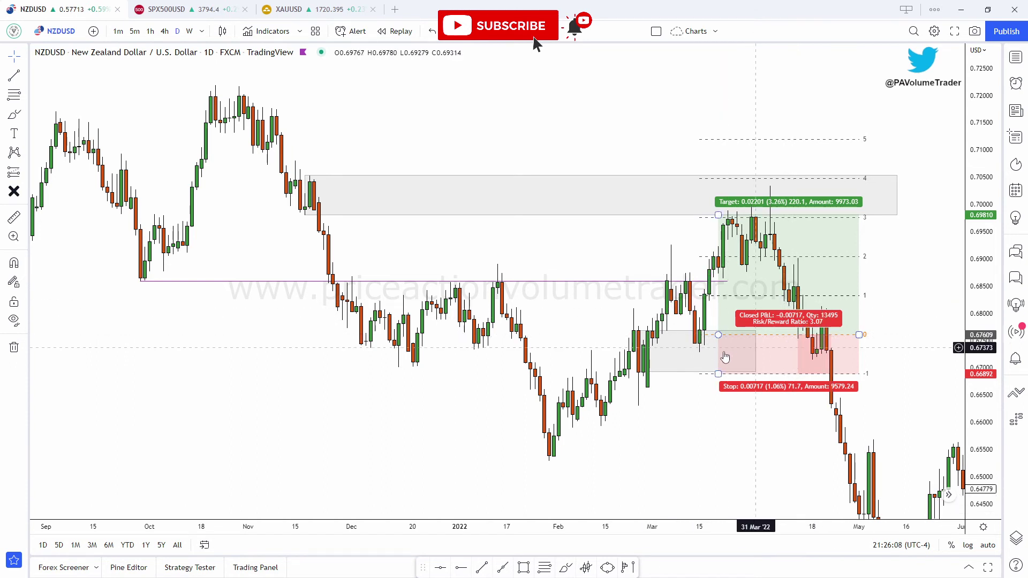
{"action": "left_click", "coordinate": [705, 432]}
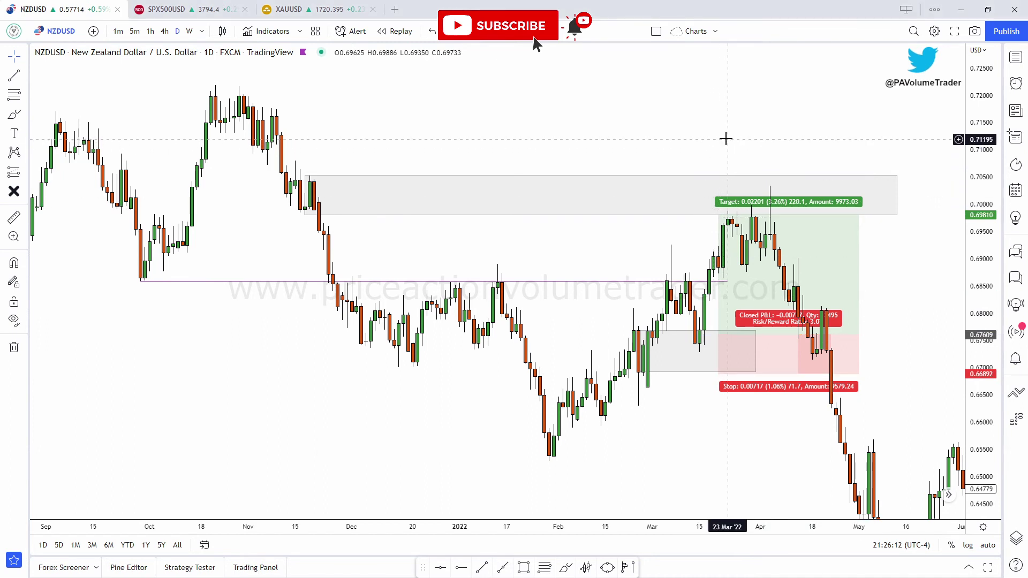
{"action": "left_click", "coordinate": [721, 334]}
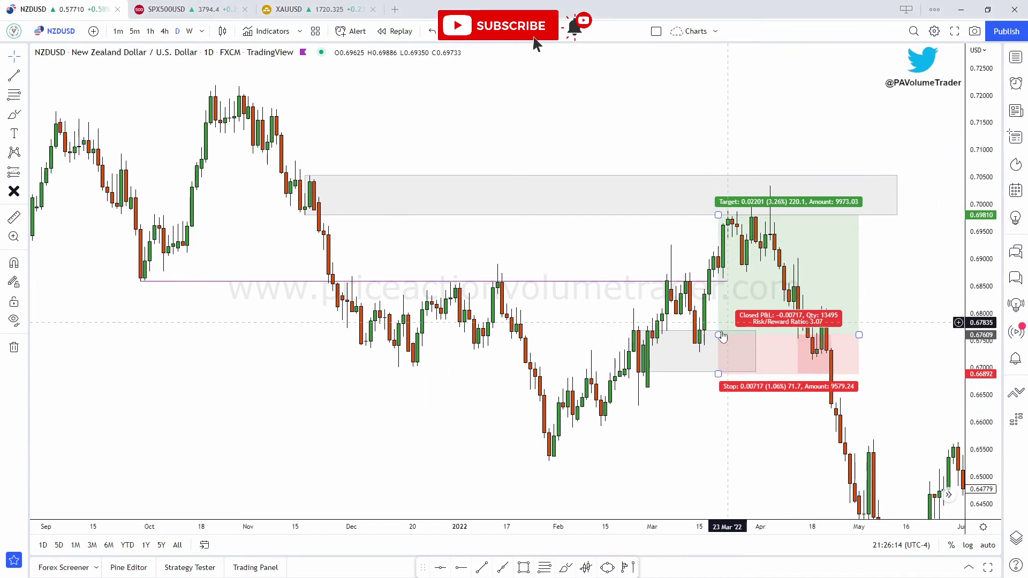
{"action": "left_click_drag", "start_coordinate": [722, 335], "coordinate": [709, 276]}
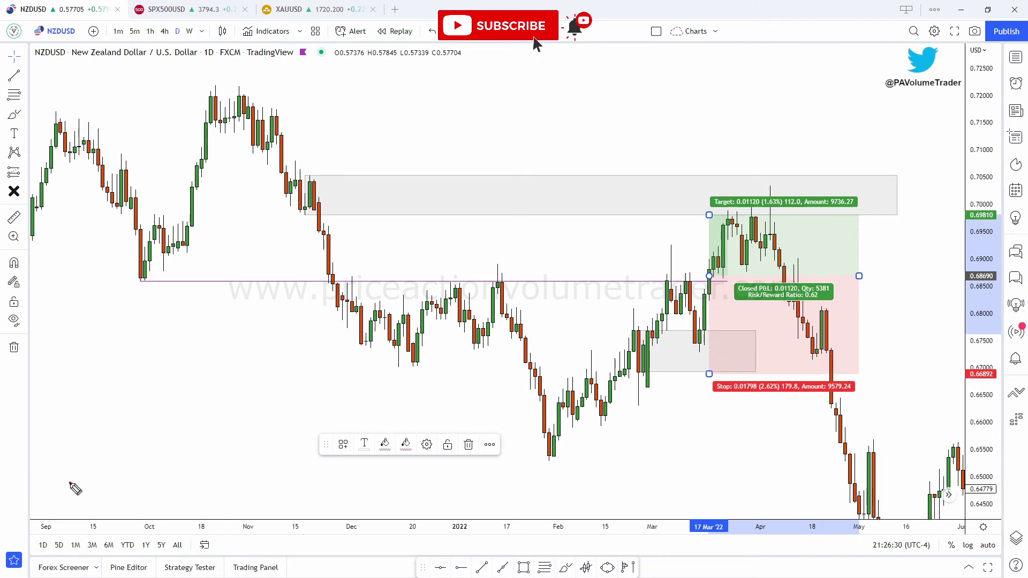
{"action": "mouse_move", "coordinate": [71, 483]}
{"action": "left_mouse_down"}
{"action": "mouse_move", "coordinate": [110, 371]}
{"action": "mouse_move", "coordinate": [142, 449]}
{"action": "mouse_move", "coordinate": [194, 349]}
{"action": "mouse_move", "coordinate": [220, 375]}
{"action": "mouse_move", "coordinate": [375, 249]}
{"action": "left_mouse_up"}
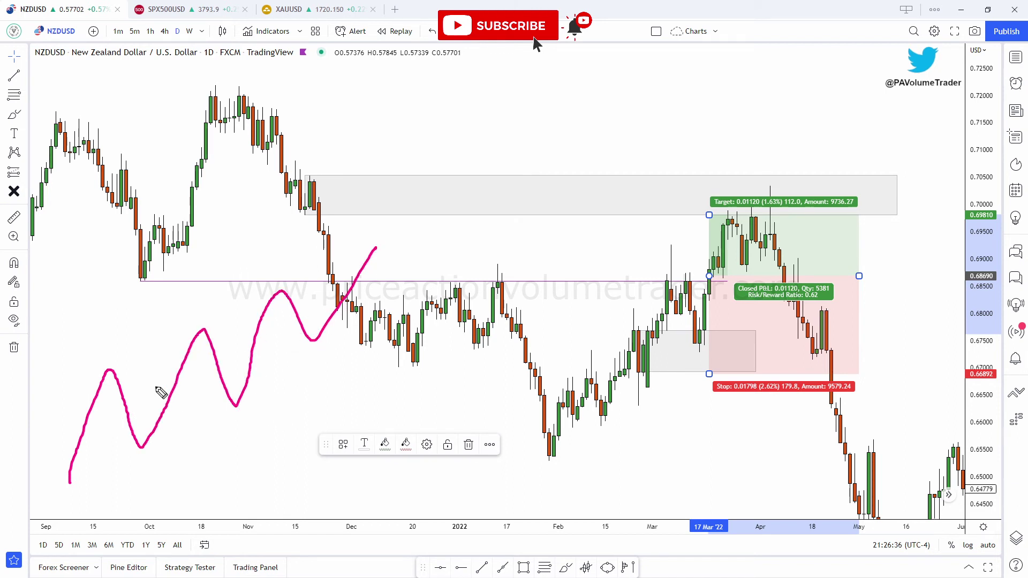
{"action": "left_click_drag", "start_coordinate": [120, 456], "coordinate": [181, 452]}
{"action": "left_click_drag", "start_coordinate": [212, 416], "coordinate": [262, 416]}
{"action": "left_click_drag", "start_coordinate": [287, 349], "coordinate": [341, 349]}
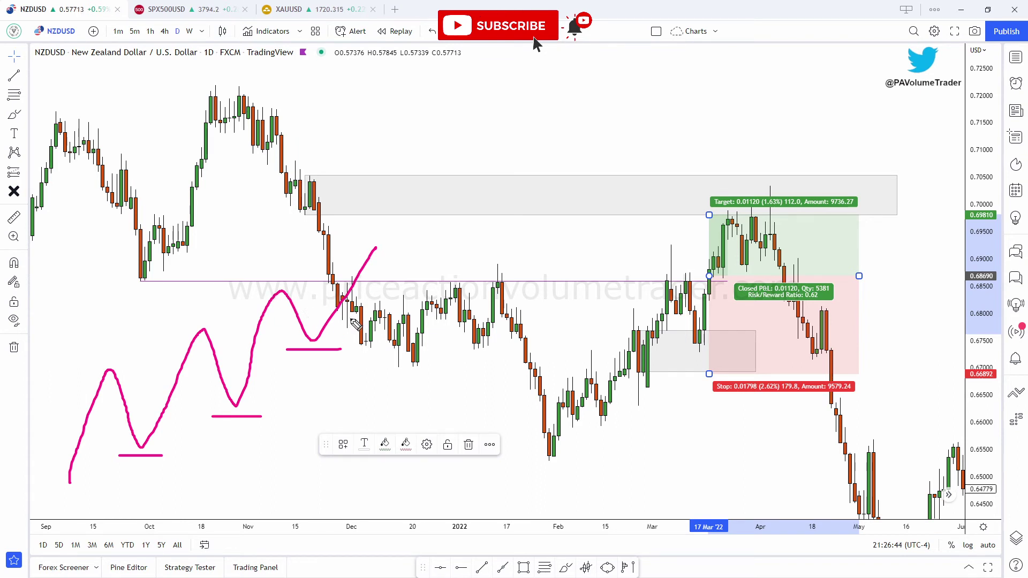
{"action": "left_click_drag", "start_coordinate": [263, 323], "coordinate": [265, 324]}
{"action": "left_click_drag", "start_coordinate": [363, 279], "coordinate": [357, 280]}
{"action": "left_click_drag", "start_coordinate": [250, 223], "coordinate": [408, 223]}
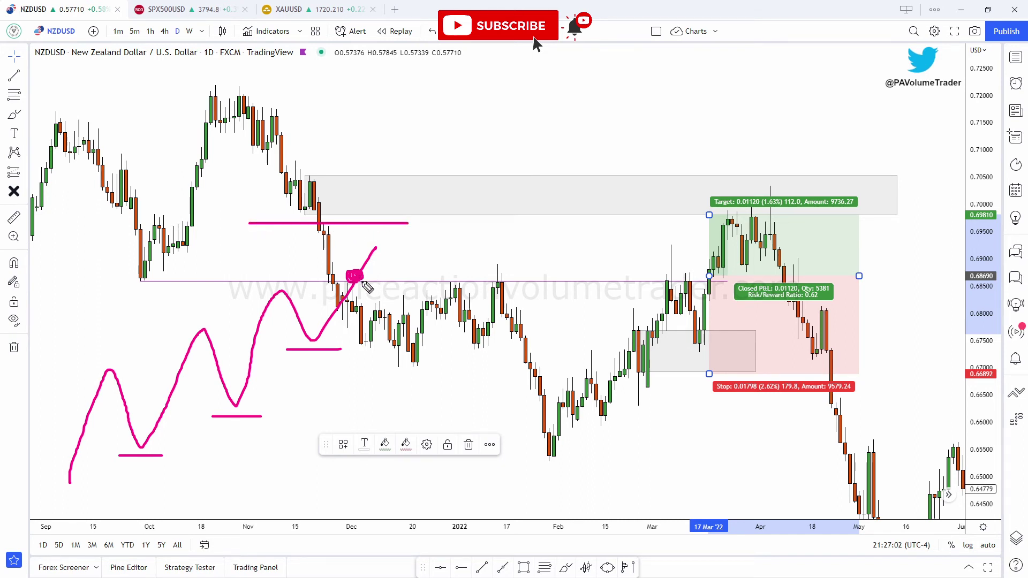
{"action": "mouse_move", "coordinate": [366, 289]}
{"action": "left_mouse_down"}
{"action": "mouse_move", "coordinate": [369, 367]}
{"action": "mouse_move", "coordinate": [357, 375]}
{"action": "mouse_move", "coordinate": [388, 370]}
{"action": "left_mouse_up"}
{"action": "left_click_drag", "start_coordinate": [303, 354], "coordinate": [331, 357]}
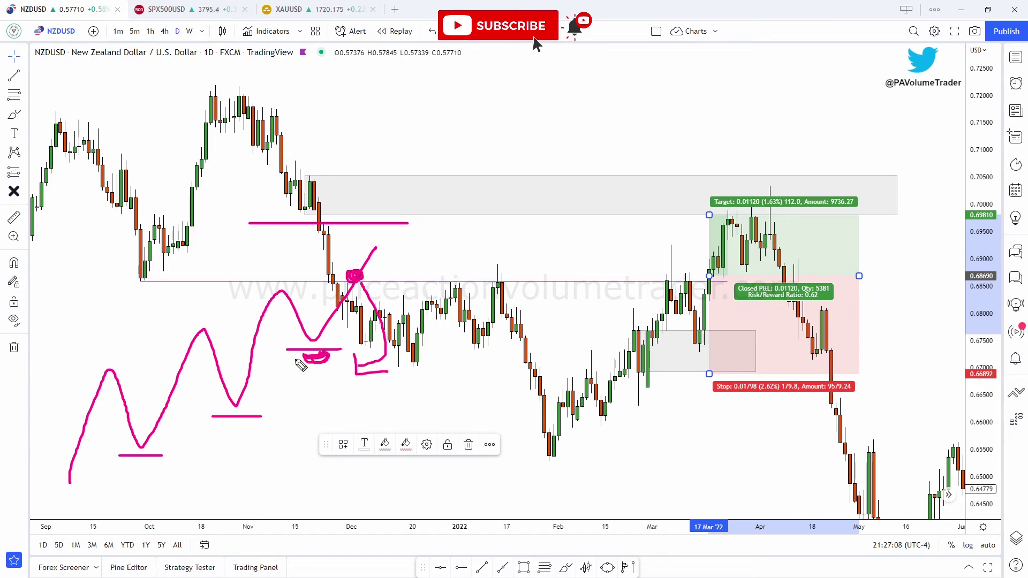
{"action": "key", "text": "Escape"}
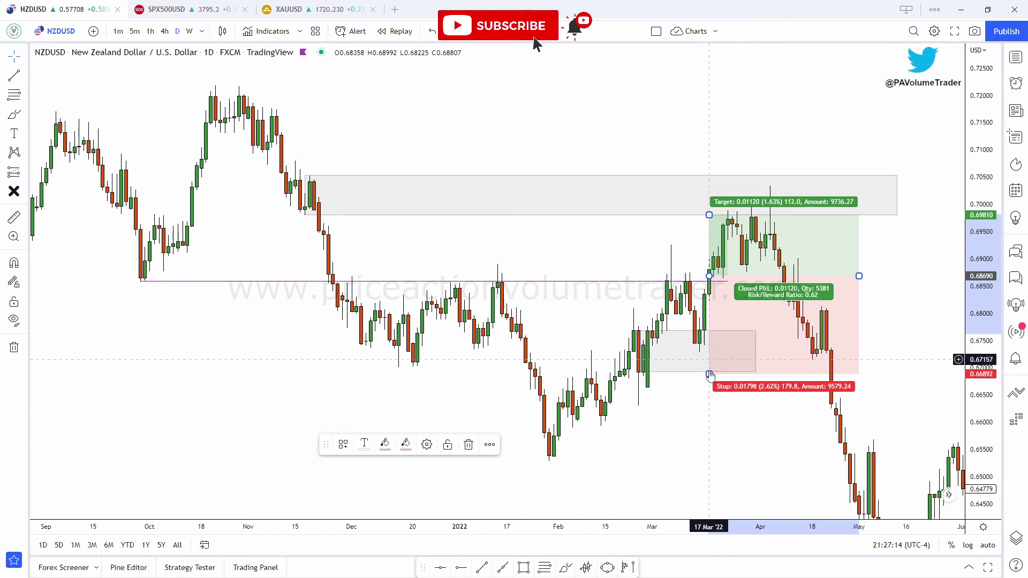
Raise the stop to 0.67236 and sketch curves under the March lows and around the April candles
{"action": "mouse_move", "coordinate": [709, 374]}
{"action": "left_mouse_down"}
{"action": "mouse_move", "coordinate": [709, 303]}
{"action": "mouse_move", "coordinate": [709, 355]}
{"action": "left_mouse_up"}
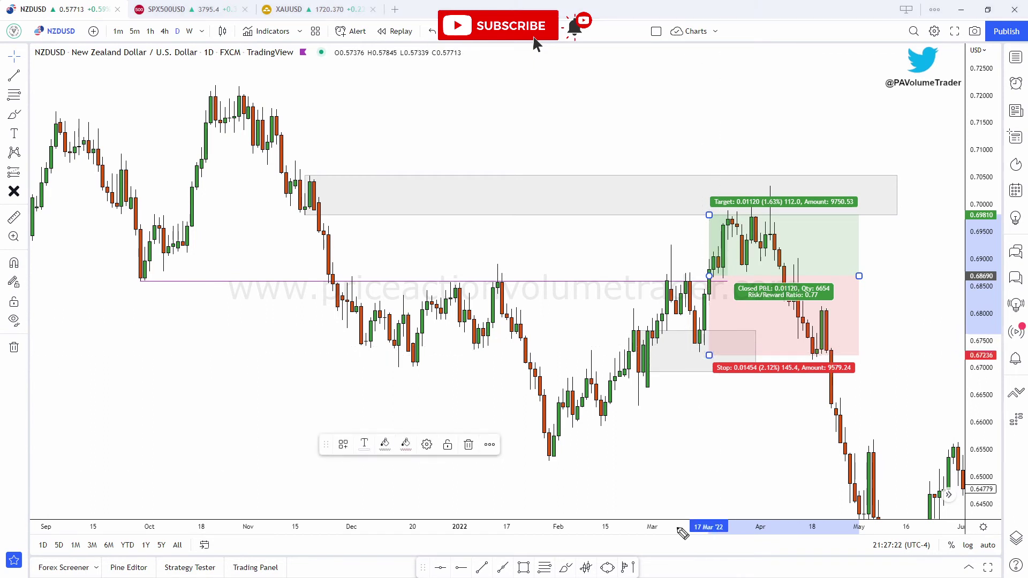
{"action": "mouse_move", "coordinate": [684, 338]}
{"action": "left_mouse_down"}
{"action": "mouse_move", "coordinate": [697, 353]}
{"action": "mouse_move", "coordinate": [715, 340]}
{"action": "left_mouse_up"}
{"action": "left_click_drag", "start_coordinate": [623, 393], "coordinate": [669, 385]}
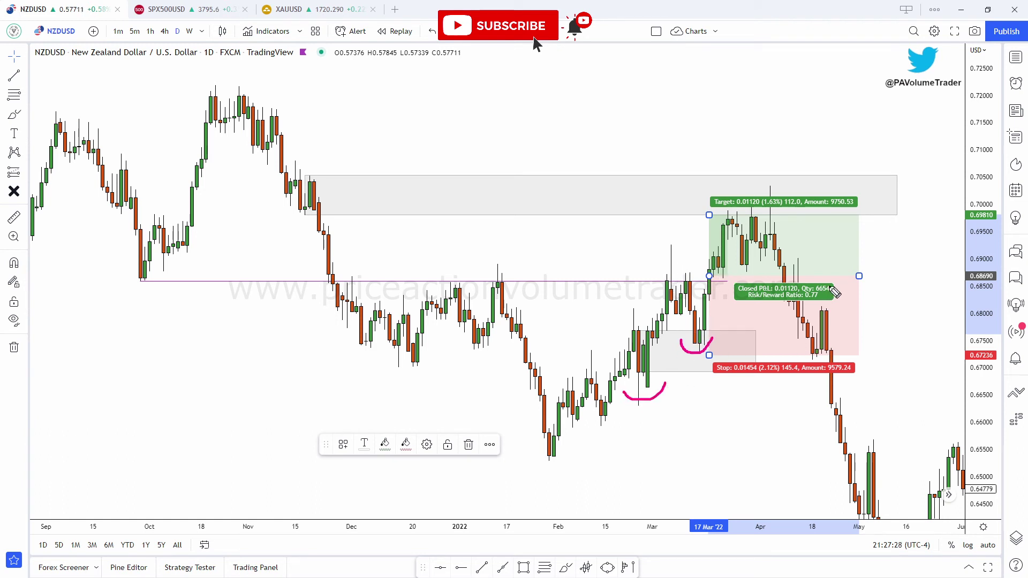
{"action": "mouse_move", "coordinate": [835, 292]}
{"action": "left_mouse_down"}
{"action": "mouse_move", "coordinate": [772, 291]}
{"action": "mouse_move", "coordinate": [841, 300]}
{"action": "mouse_move", "coordinate": [815, 305]}
{"action": "left_mouse_up"}
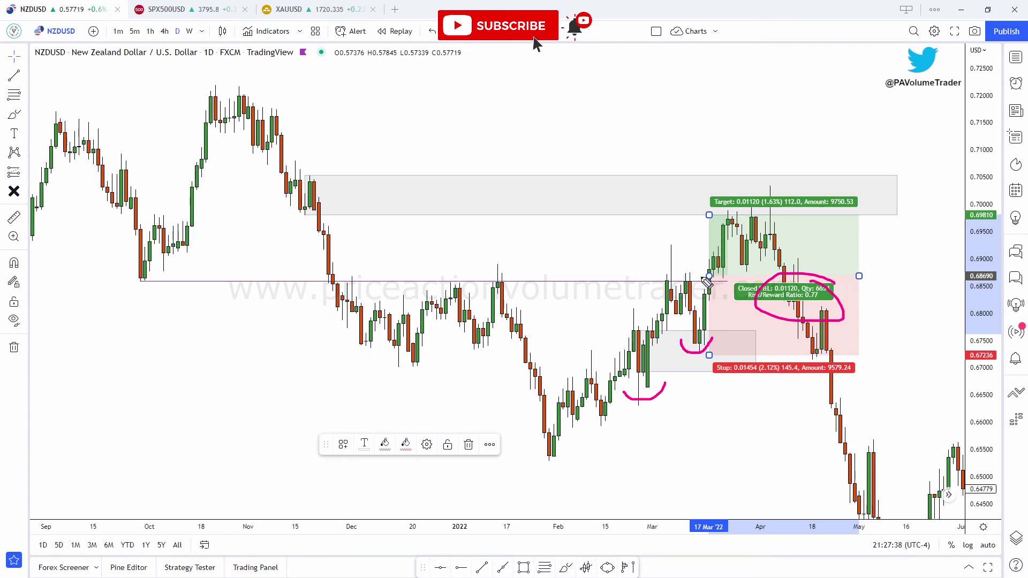
{"action": "left_click_drag", "start_coordinate": [692, 276], "coordinate": [746, 278]}
Clear the sketches, delete the long position, and switch to the S&P 500 chart
{"action": "key", "text": "e"}
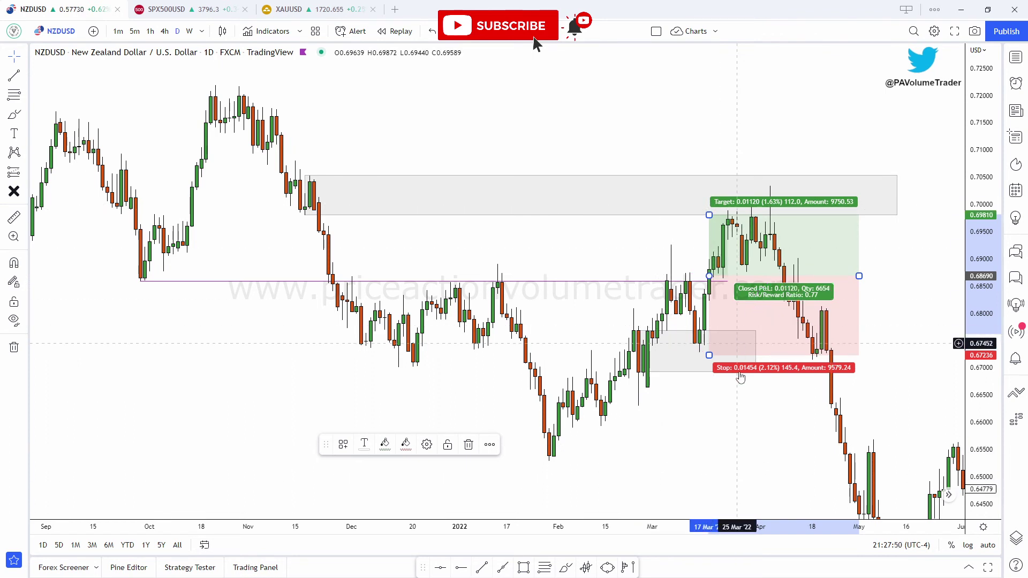
{"action": "key", "text": "Delete"}
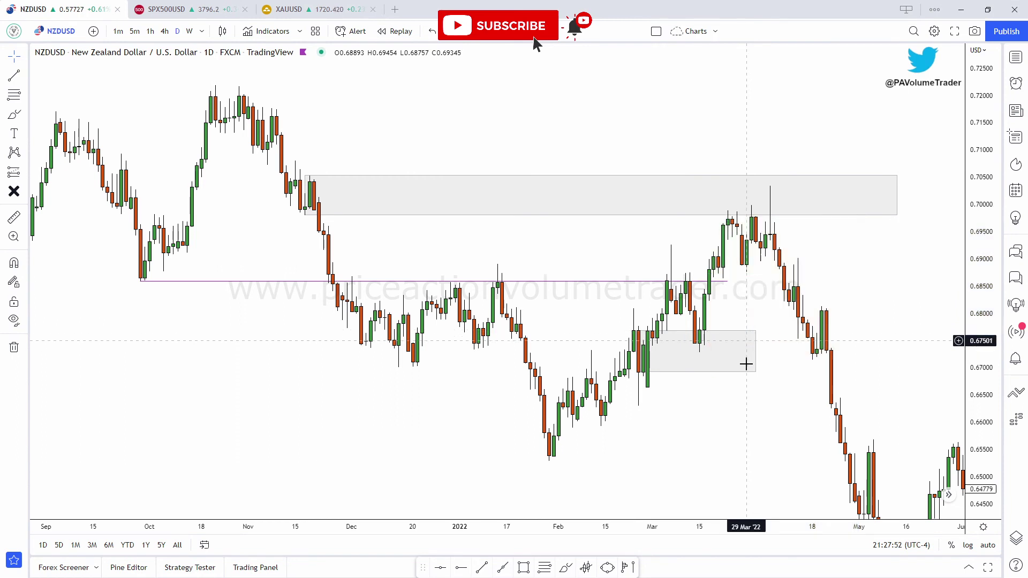
{"action": "left_click", "coordinate": [187, 9]}
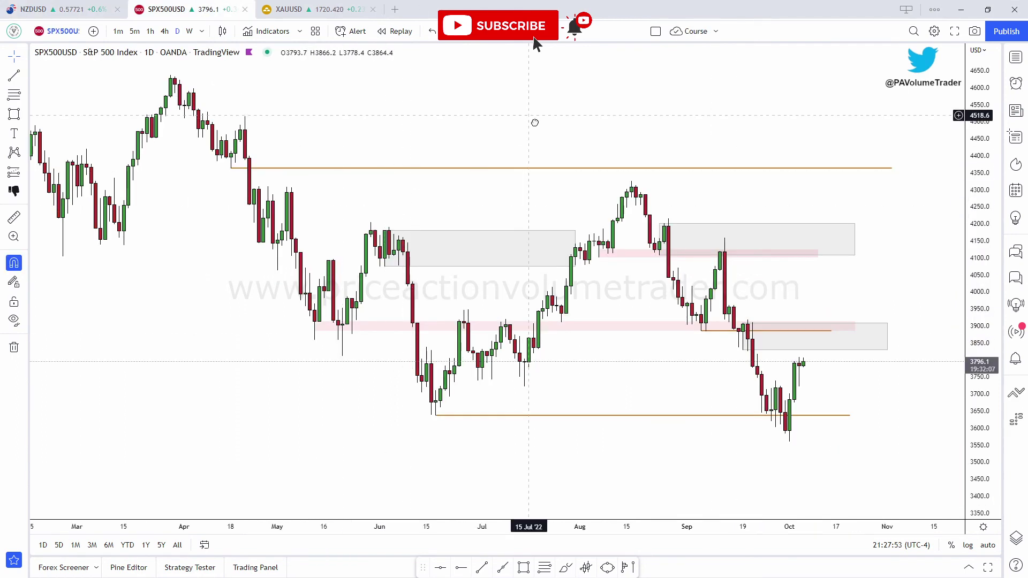
Sketch a stroke down the June drop, circle the June grey zone, and mark an X below May lows
{"action": "mouse_move", "coordinate": [535, 120]}
{"action": "left_mouse_down"}
{"action": "mouse_move", "coordinate": [525, 131]}
{"action": "mouse_move", "coordinate": [542, 136]}
{"action": "left_mouse_up"}
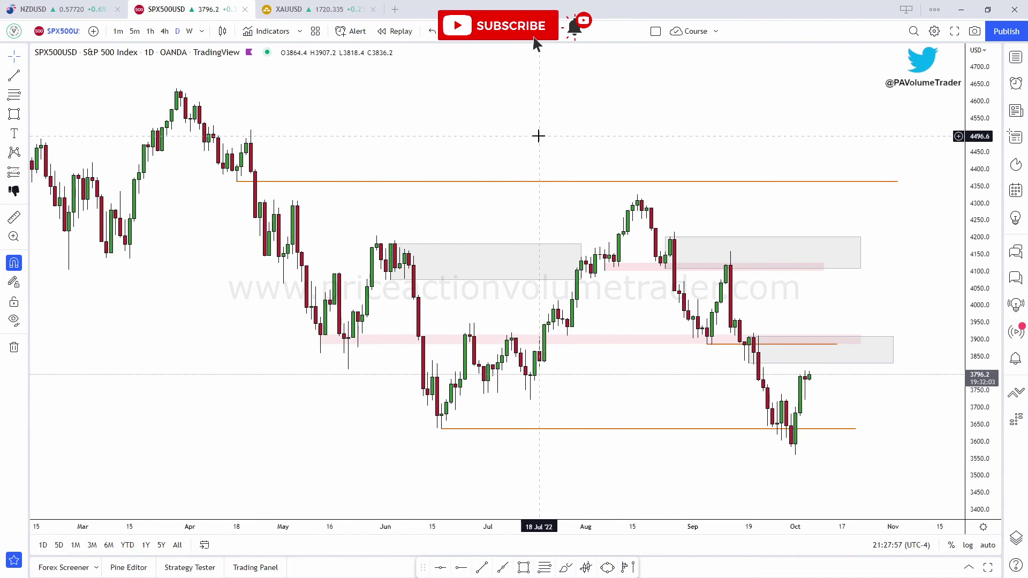
{"action": "left_click_drag", "start_coordinate": [533, 131], "coordinate": [532, 131]}
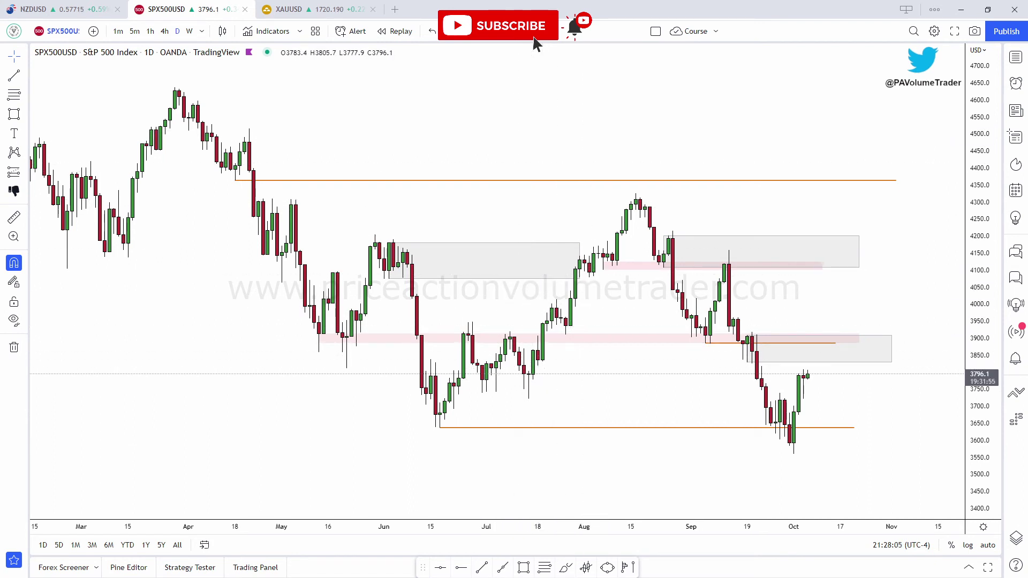
{"action": "left_click", "coordinate": [25, 175]}
{"action": "left_click", "coordinate": [74, 173]}
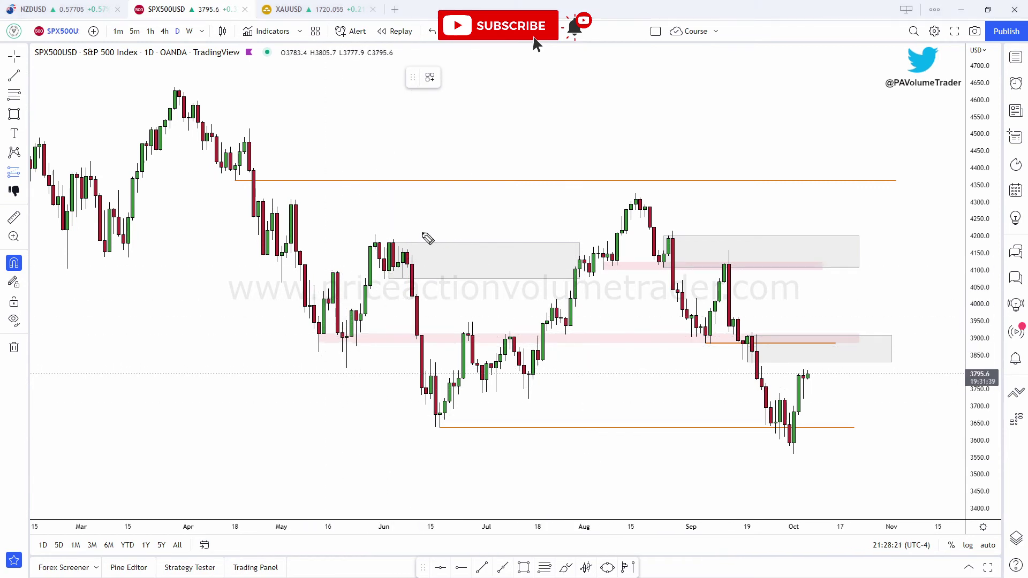
{"action": "left_click_drag", "start_coordinate": [402, 281], "coordinate": [418, 337]}
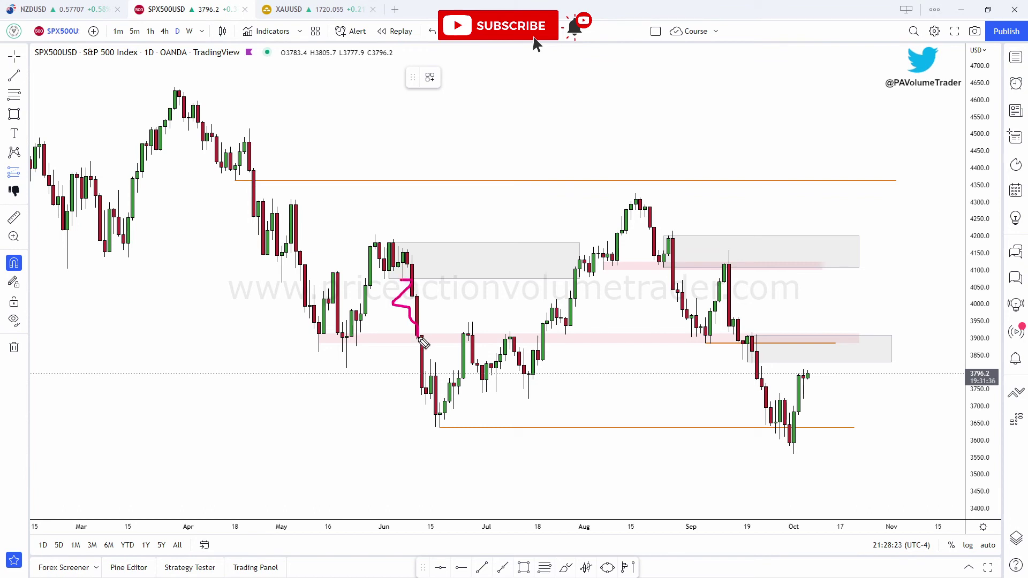
{"action": "mouse_move", "coordinate": [386, 278]}
{"action": "left_mouse_down"}
{"action": "mouse_move", "coordinate": [443, 279]}
{"action": "mouse_move", "coordinate": [530, 250]}
{"action": "mouse_move", "coordinate": [378, 246]}
{"action": "mouse_move", "coordinate": [388, 281]}
{"action": "left_mouse_up"}
{"action": "mouse_move", "coordinate": [332, 361]}
{"action": "left_mouse_down"}
{"action": "mouse_move", "coordinate": [351, 378]}
{"action": "mouse_move", "coordinate": [338, 379]}
{"action": "left_mouse_up"}
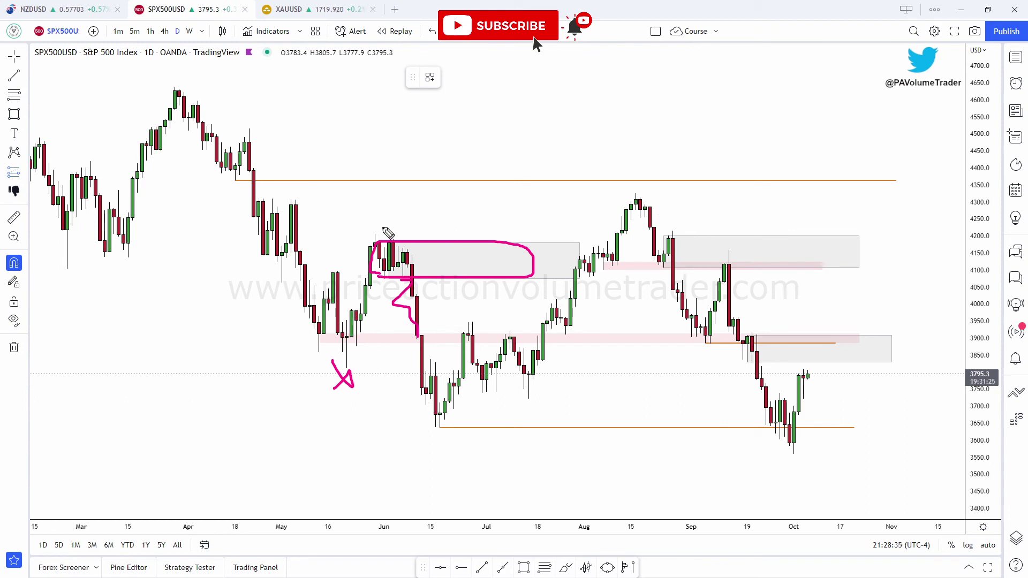
Draw arcs over the zone top, June–July and late-July highs and a curve under May lows, then clear them
{"action": "left_click_drag", "start_coordinate": [353, 247], "coordinate": [424, 244]}
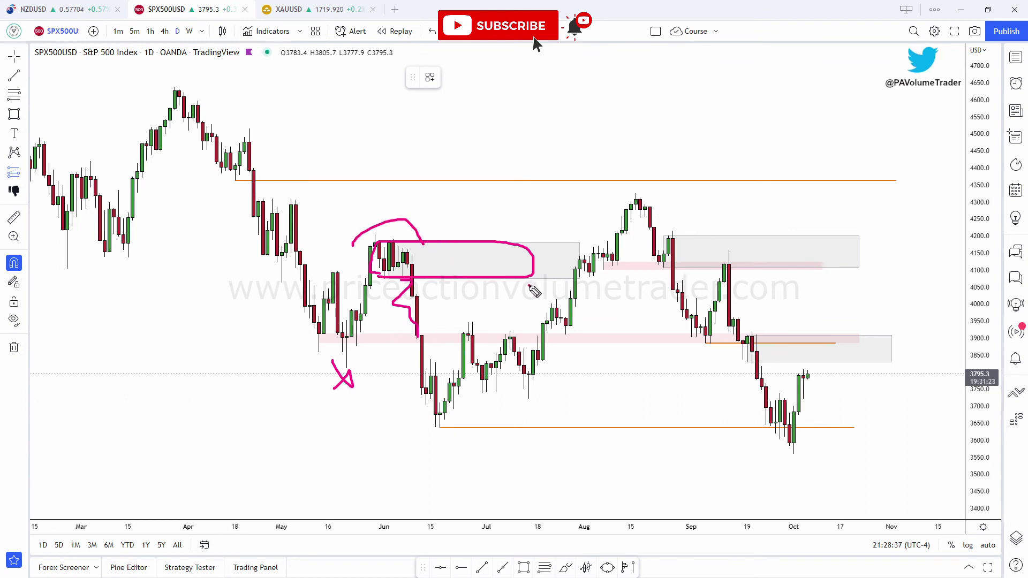
{"action": "left_click_drag", "start_coordinate": [528, 285], "coordinate": [592, 285]}
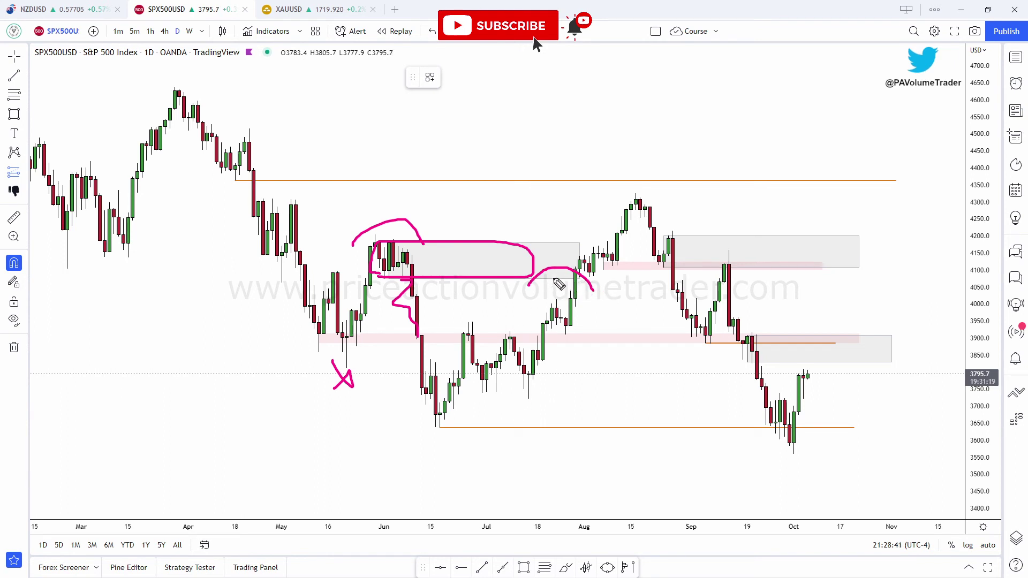
{"action": "left_click_drag", "start_coordinate": [310, 335], "coordinate": [382, 339]}
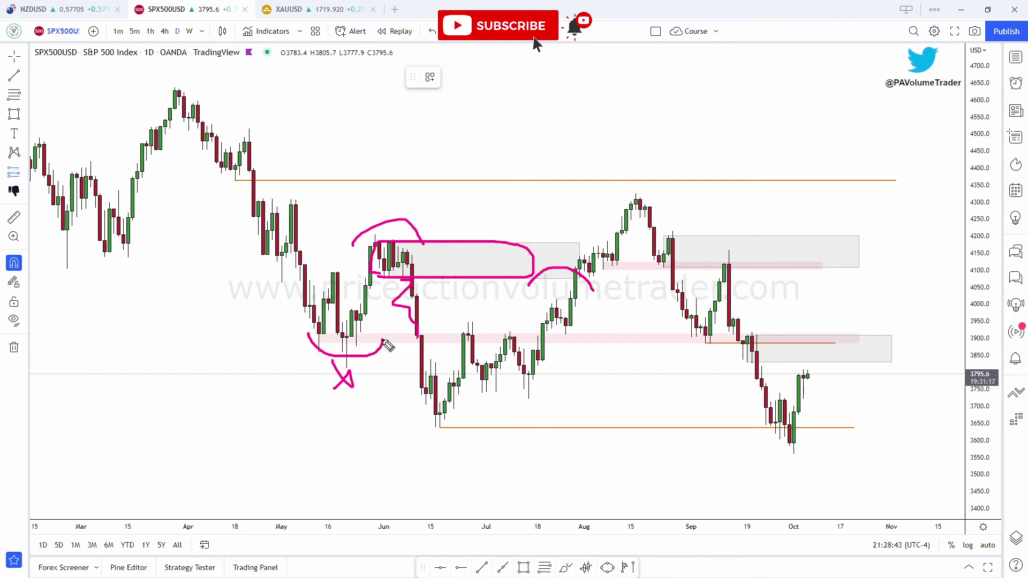
{"action": "left_click_drag", "start_coordinate": [449, 342], "coordinate": [526, 335]}
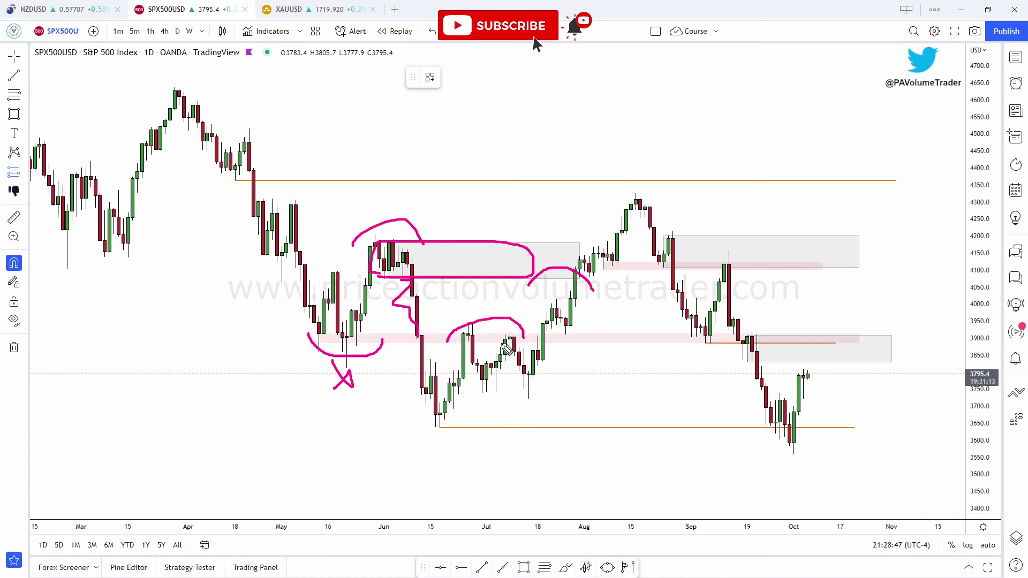
{"action": "mouse_move", "coordinate": [541, 359]}
{"action": "left_mouse_down"}
{"action": "mouse_move", "coordinate": [539, 329]}
{"action": "mouse_move", "coordinate": [560, 309]}
{"action": "mouse_move", "coordinate": [557, 321]}
{"action": "left_mouse_up"}
{"action": "key", "text": "Escape"}
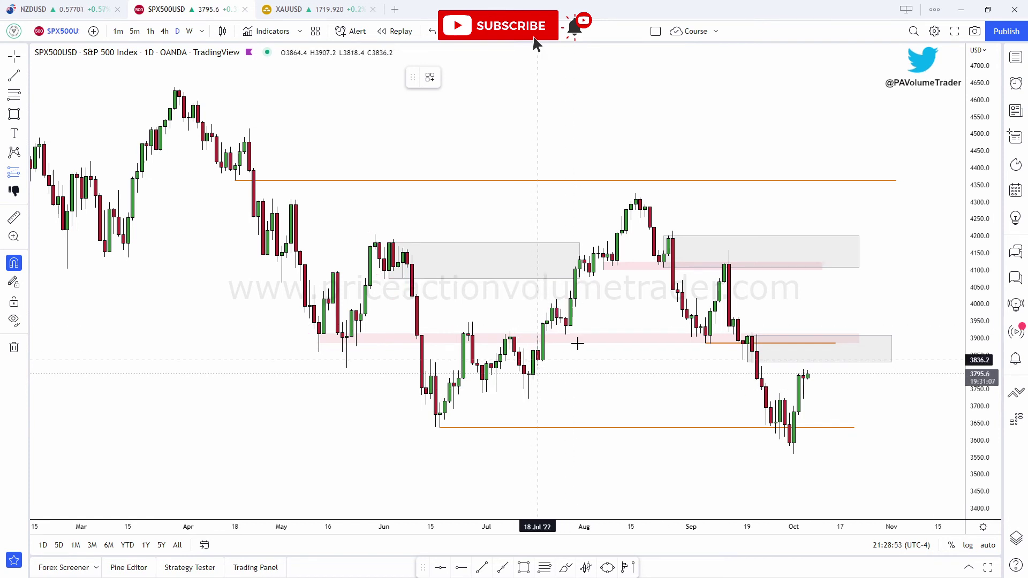
Place a long position with entry in late July, a tighter stop, and a target giving 1.71 risk/reward
{"action": "left_click", "coordinate": [600, 356]}
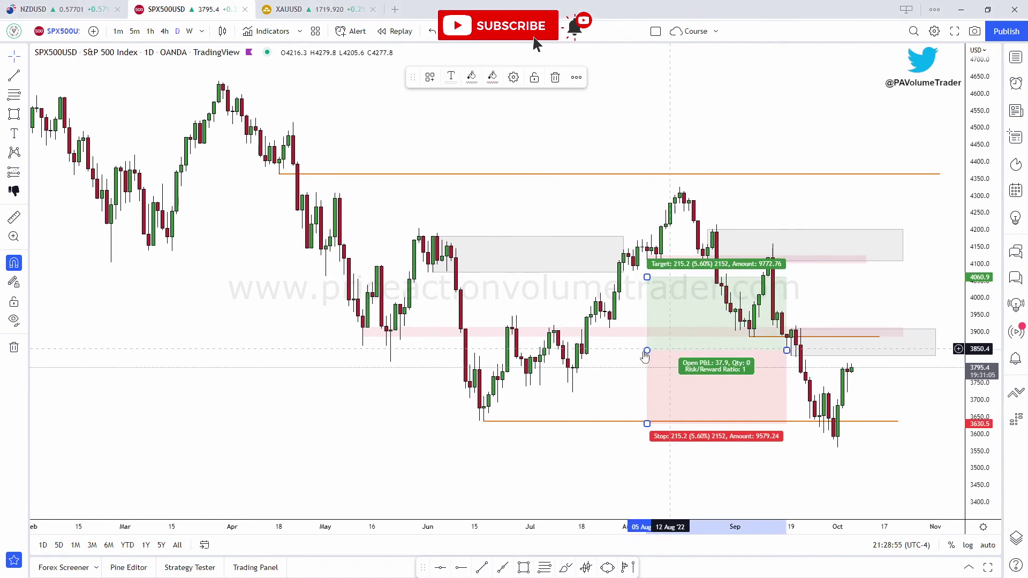
{"action": "scroll", "coordinate": [556, 355], "scroll_direction": "up", "scroll_amount": 2}
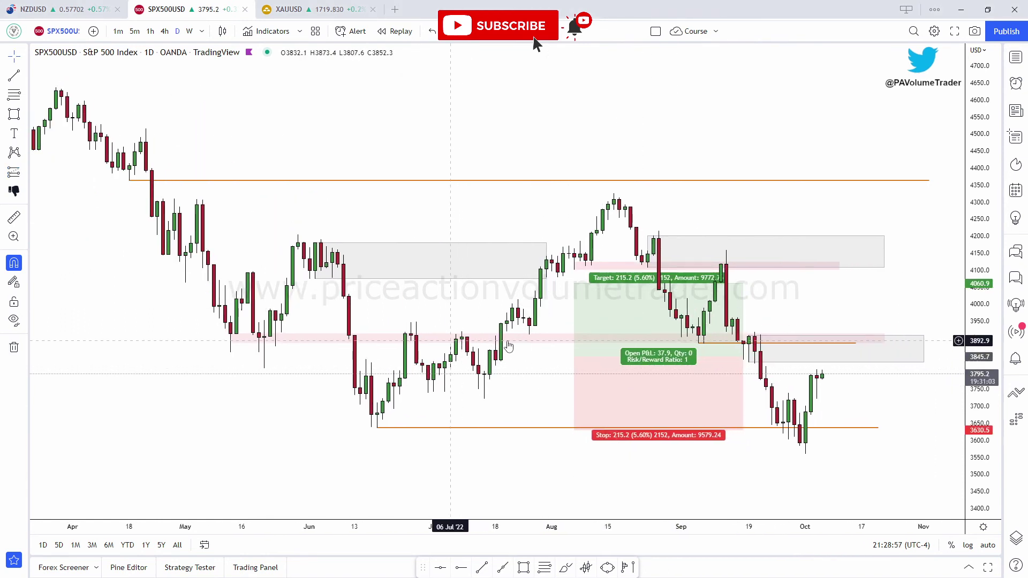
{"action": "left_click_drag", "start_coordinate": [577, 353], "coordinate": [532, 340]}
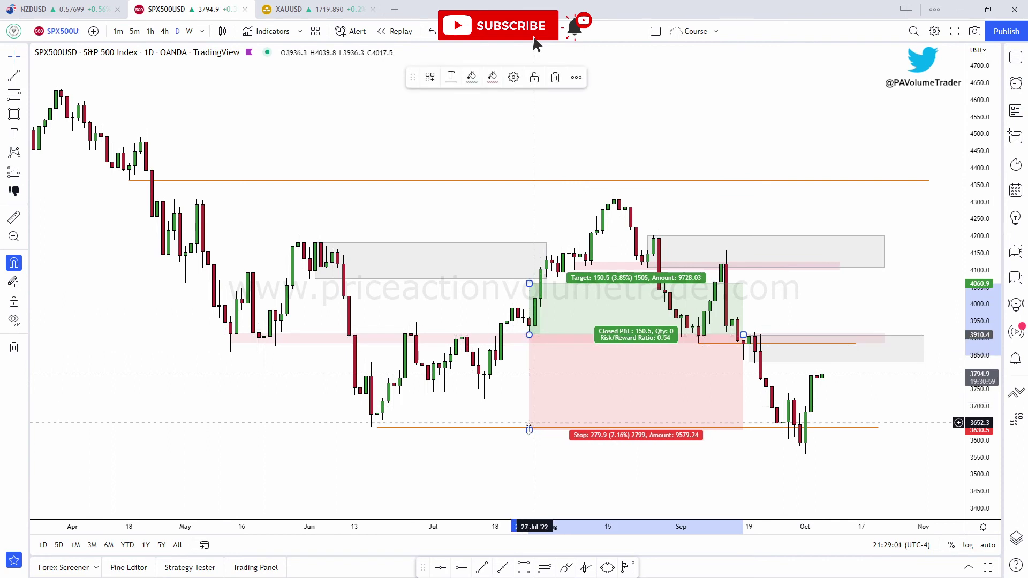
{"action": "left_click_drag", "start_coordinate": [529, 430], "coordinate": [530, 368]}
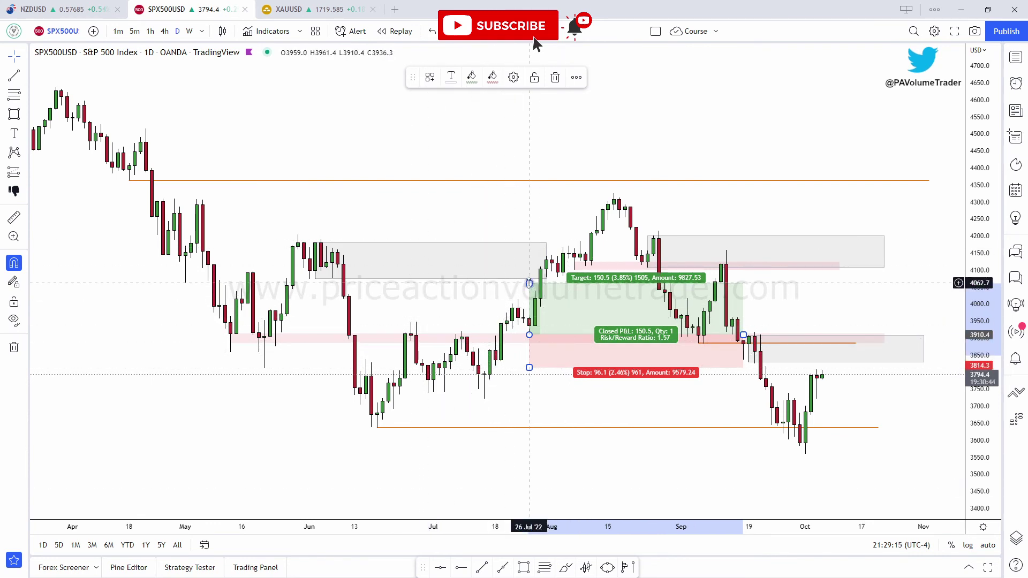
{"action": "left_click_drag", "start_coordinate": [529, 284], "coordinate": [529, 278]}
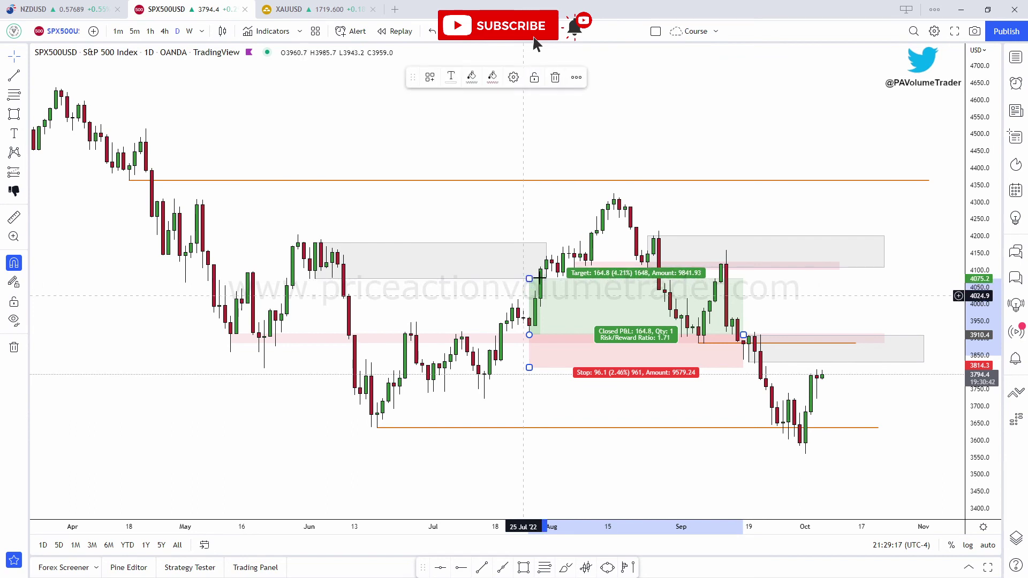
{"action": "left_click", "coordinate": [498, 287]}
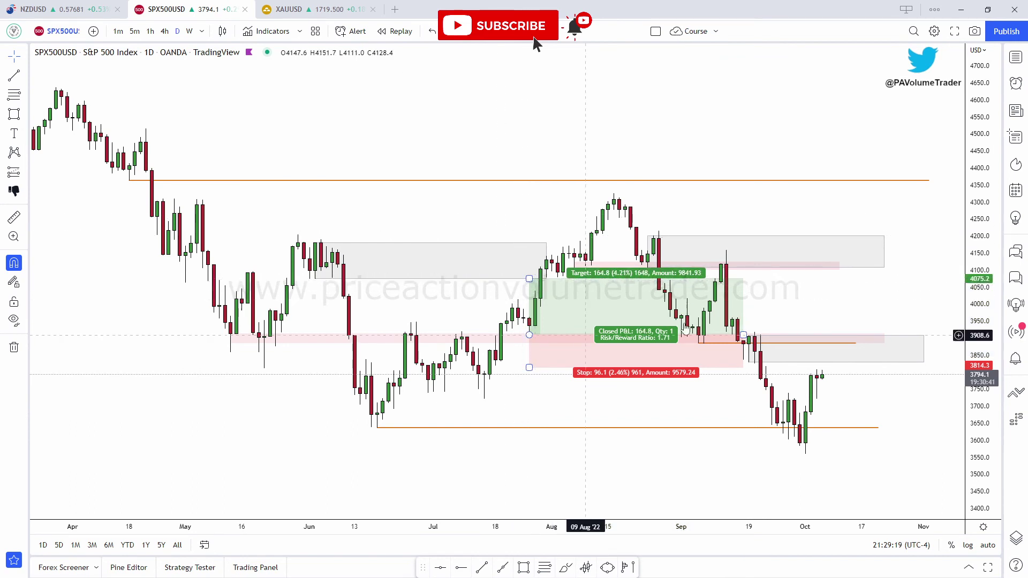
Shorten the long position's time span, then delete it from the S&P 500 chart
{"action": "left_click_drag", "start_coordinate": [743, 336], "coordinate": [574, 336]}
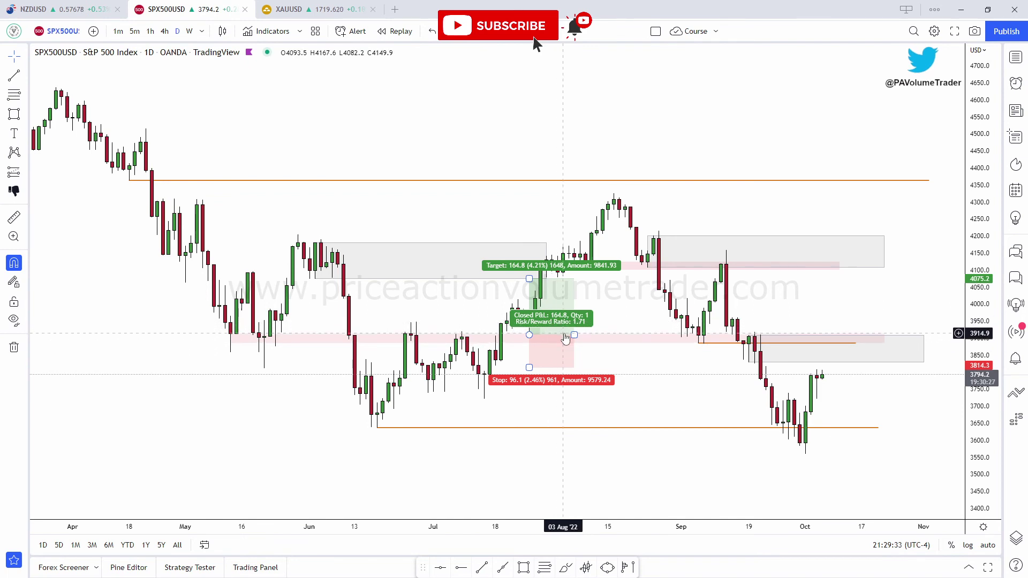
{"action": "key", "text": "Delete"}
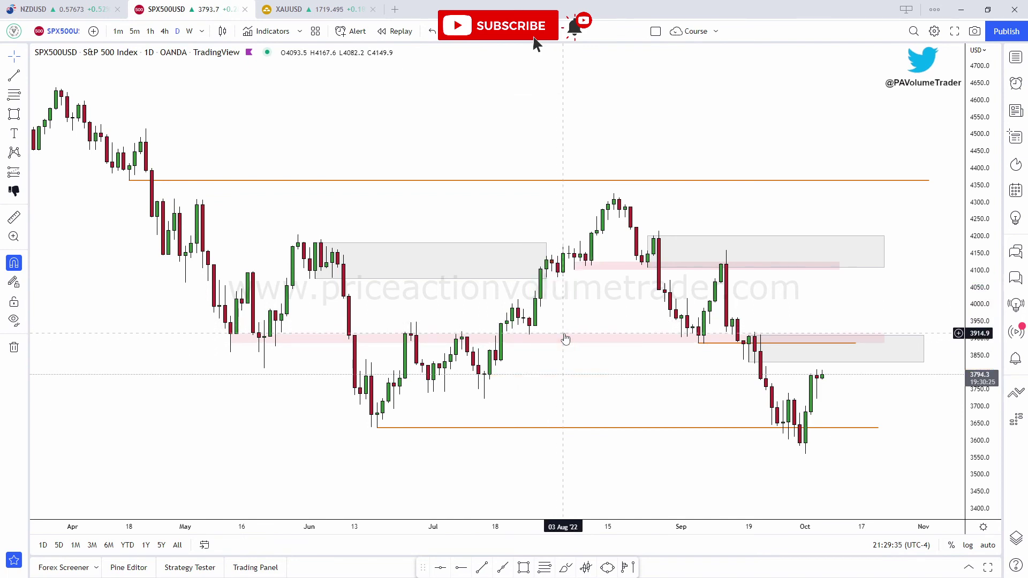
{"action": "left_click_drag", "start_coordinate": [737, 143], "coordinate": [722, 146]}
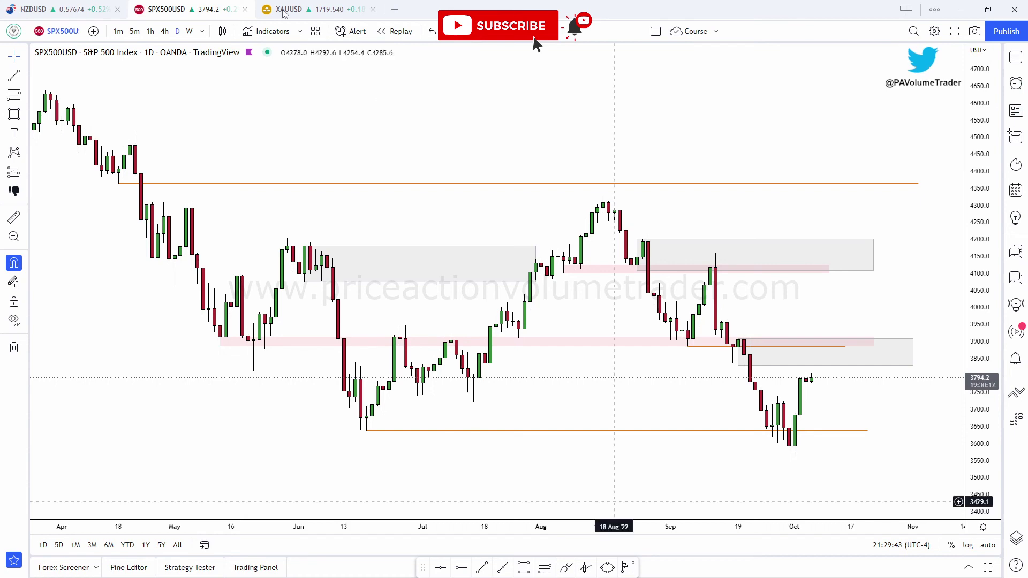
Switch to the XAUUSD gold chart and reframe it around the recent swings
{"action": "key", "text": "ctrl+Tab"}
{"action": "left_click_drag", "start_coordinate": [667, 95], "coordinate": [689, 97]}
{"action": "scroll", "coordinate": [690, 97], "scroll_direction": "up", "scroll_amount": 2}
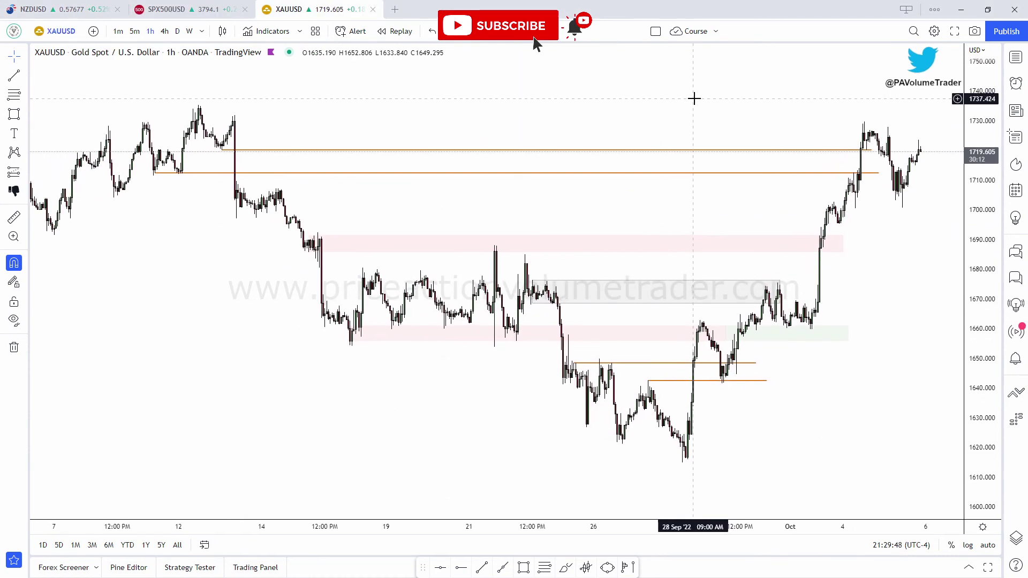
{"action": "left_click_drag", "start_coordinate": [535, 105], "coordinate": [609, 103]}
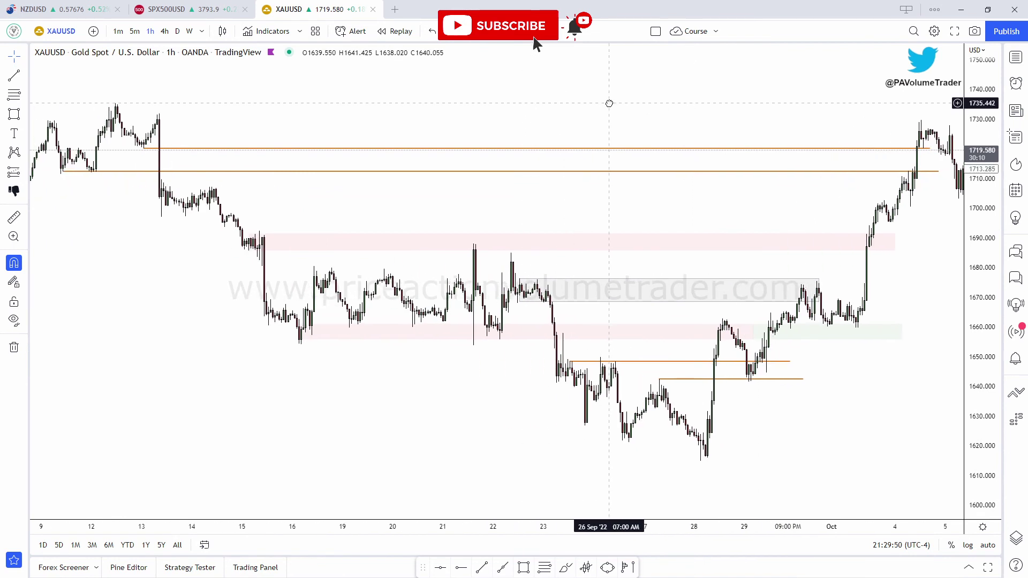
{"action": "scroll", "coordinate": [560, 105], "scroll_direction": "down", "scroll_amount": 1}
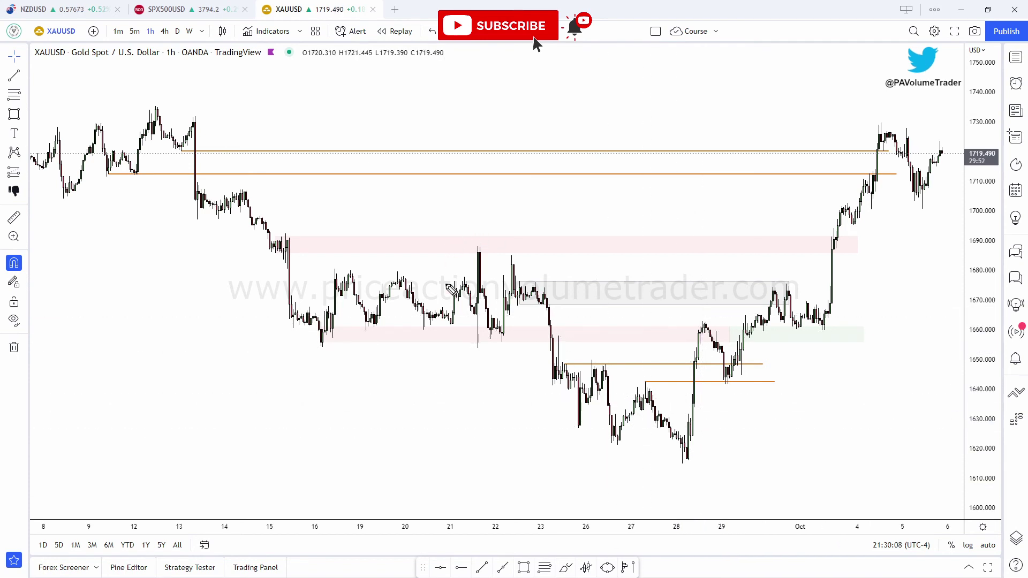
Trace the range lows and late-September sell-off, marking X's on failed bounces and looping the decline's top
{"action": "left_click_drag", "start_coordinate": [309, 328], "coordinate": [518, 340]}
{"action": "mouse_move", "coordinate": [535, 296]}
{"action": "left_mouse_down"}
{"action": "mouse_move", "coordinate": [558, 382]}
{"action": "mouse_move", "coordinate": [558, 350]}
{"action": "mouse_move", "coordinate": [687, 457]}
{"action": "mouse_move", "coordinate": [684, 395]}
{"action": "mouse_move", "coordinate": [704, 335]}
{"action": "mouse_move", "coordinate": [724, 353]}
{"action": "mouse_move", "coordinate": [728, 379]}
{"action": "left_mouse_up"}
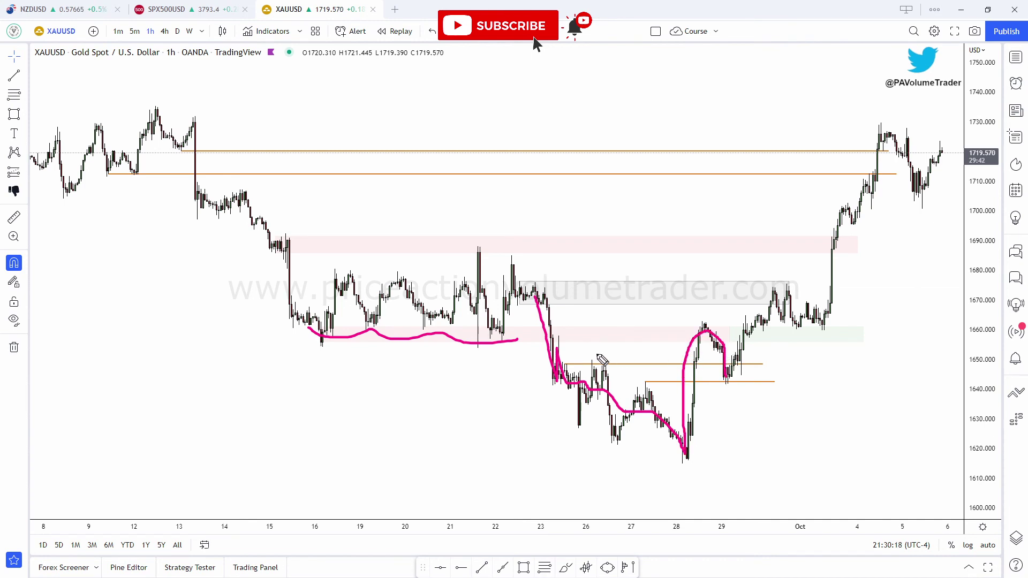
{"action": "mouse_move", "coordinate": [591, 352]}
{"action": "left_mouse_down"}
{"action": "mouse_move", "coordinate": [610, 366]}
{"action": "mouse_move", "coordinate": [594, 364]}
{"action": "mouse_move", "coordinate": [652, 381]}
{"action": "mouse_move", "coordinate": [642, 381]}
{"action": "left_mouse_up"}
{"action": "left_click_drag", "start_coordinate": [537, 304], "coordinate": [554, 340]}
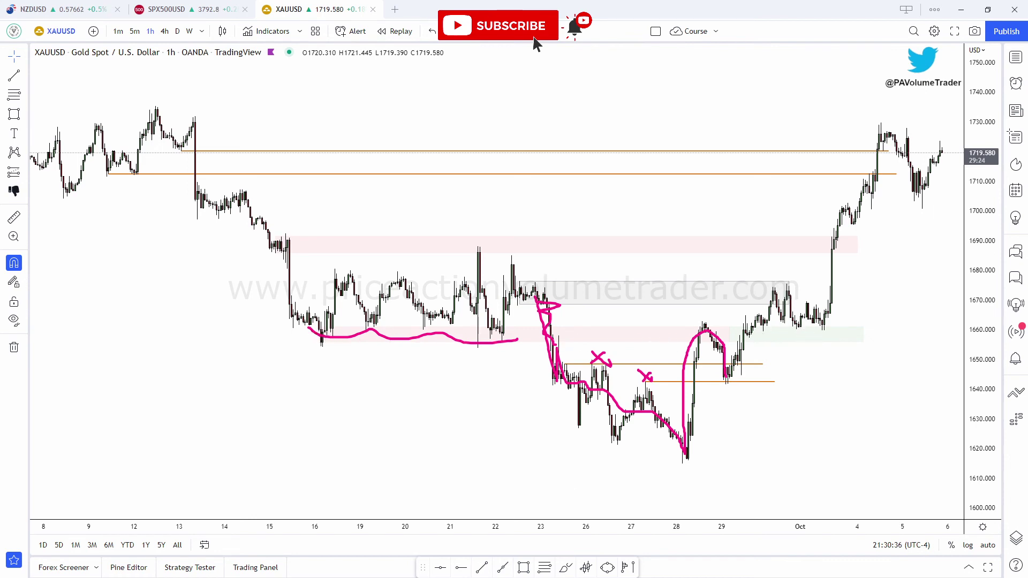
Redraw a curve under the range lows, an arc over the late-September high, and a falling line along recent highs
{"action": "mouse_move", "coordinate": [293, 322]}
{"action": "left_mouse_down"}
{"action": "mouse_move", "coordinate": [403, 350]}
{"action": "mouse_move", "coordinate": [512, 334]}
{"action": "left_mouse_up"}
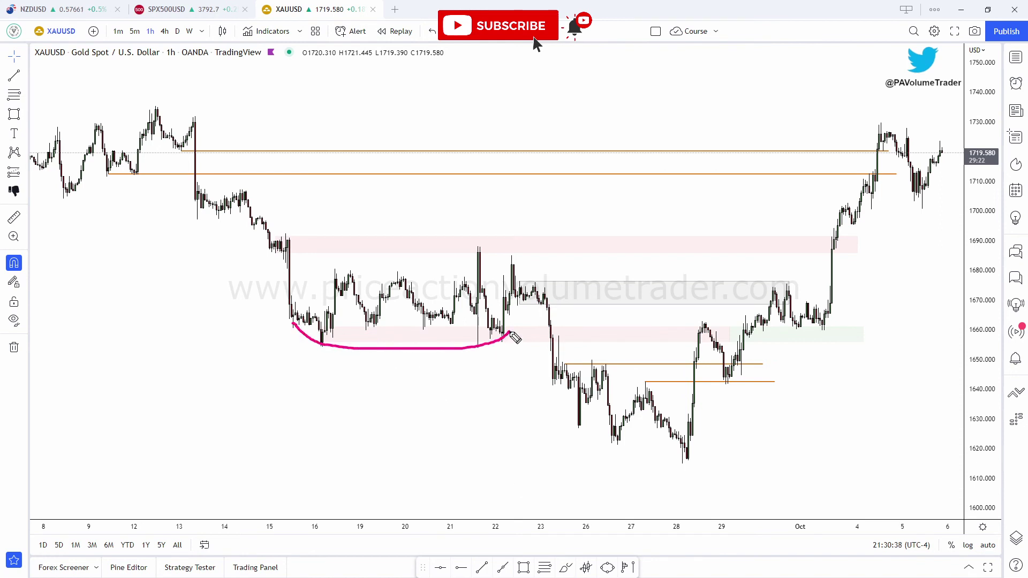
{"action": "mouse_move", "coordinate": [636, 341]}
{"action": "left_mouse_down"}
{"action": "mouse_move", "coordinate": [696, 327]}
{"action": "mouse_move", "coordinate": [720, 348]}
{"action": "mouse_move", "coordinate": [838, 331]}
{"action": "left_mouse_up"}
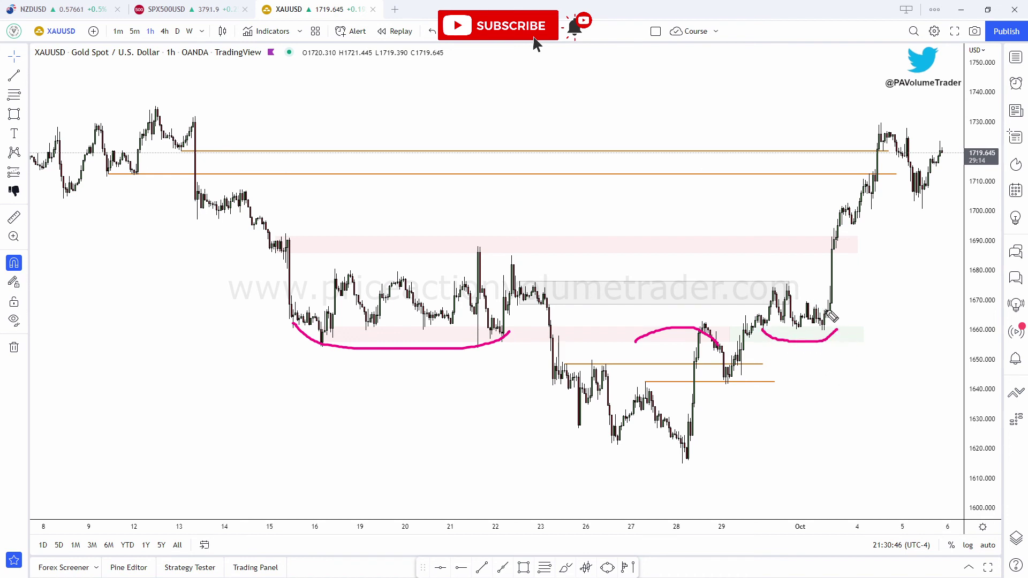
{"action": "left_click_drag", "start_coordinate": [767, 280], "coordinate": [850, 322]}
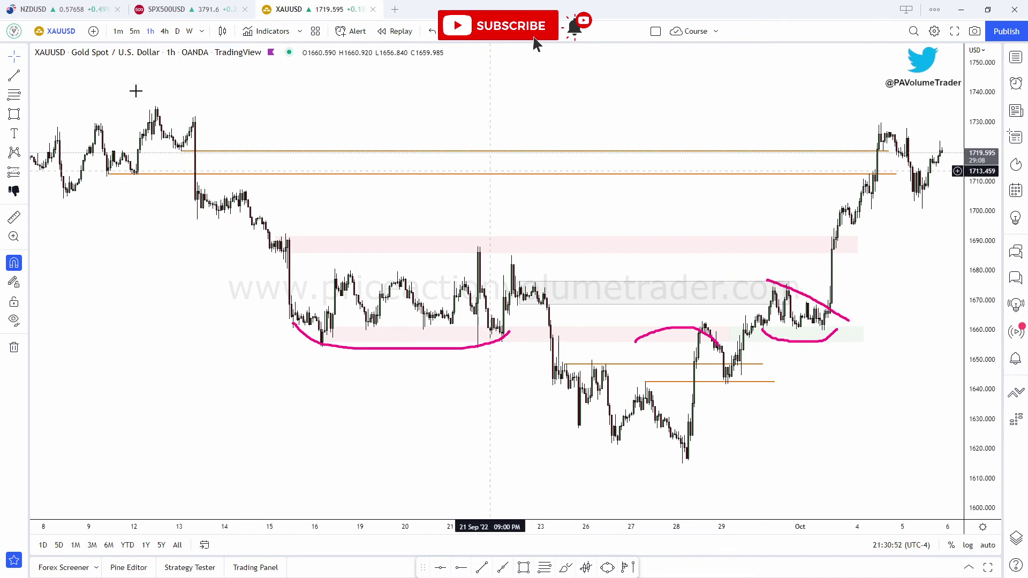
Place a gold long position at 1668.890 with stop 1654.899 and target 1687.873
{"action": "left_click", "coordinate": [24, 174]}
{"action": "left_click", "coordinate": [54, 174]}
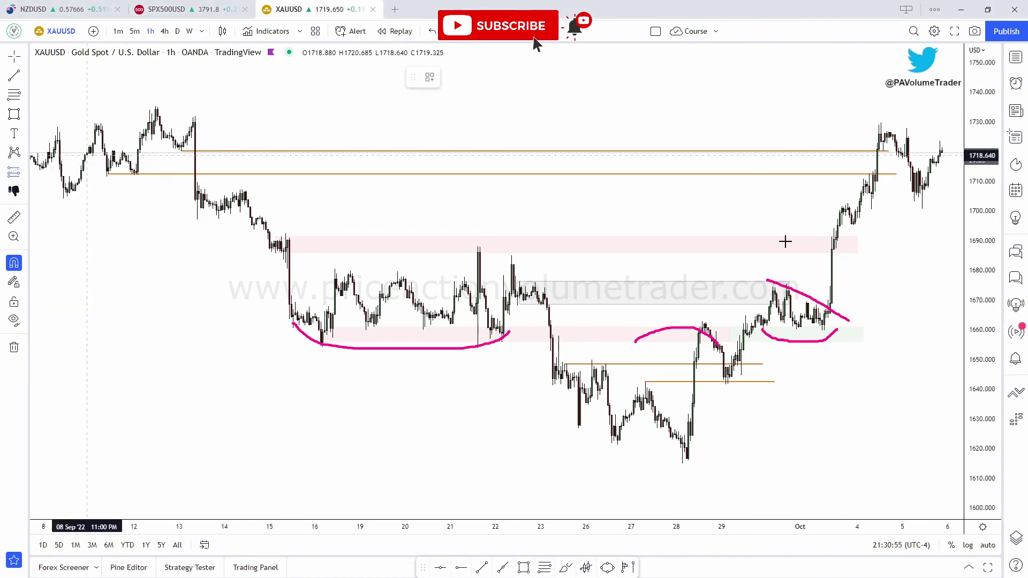
{"action": "left_click", "coordinate": [832, 304]}
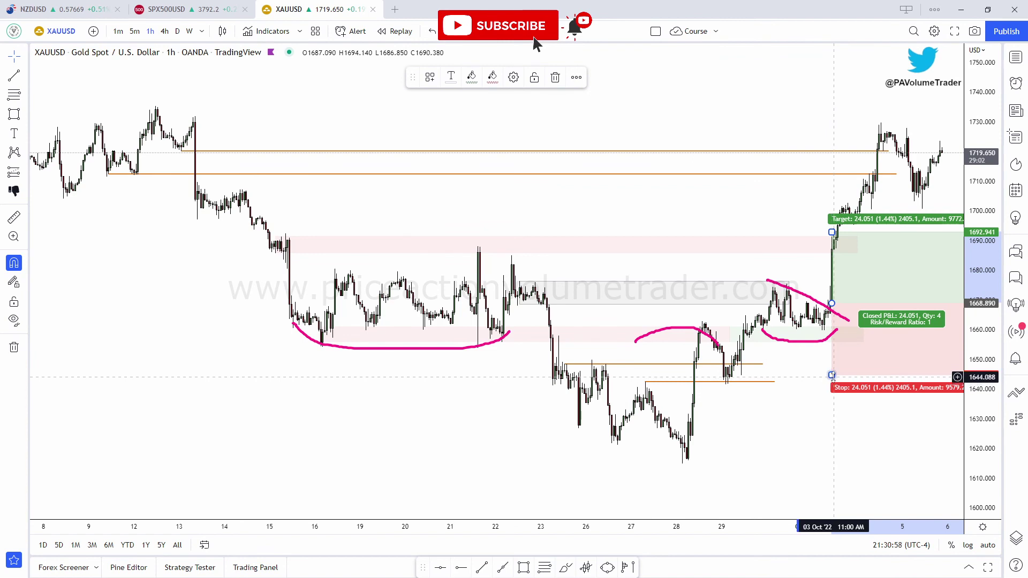
{"action": "left_click_drag", "start_coordinate": [831, 375], "coordinate": [832, 345]}
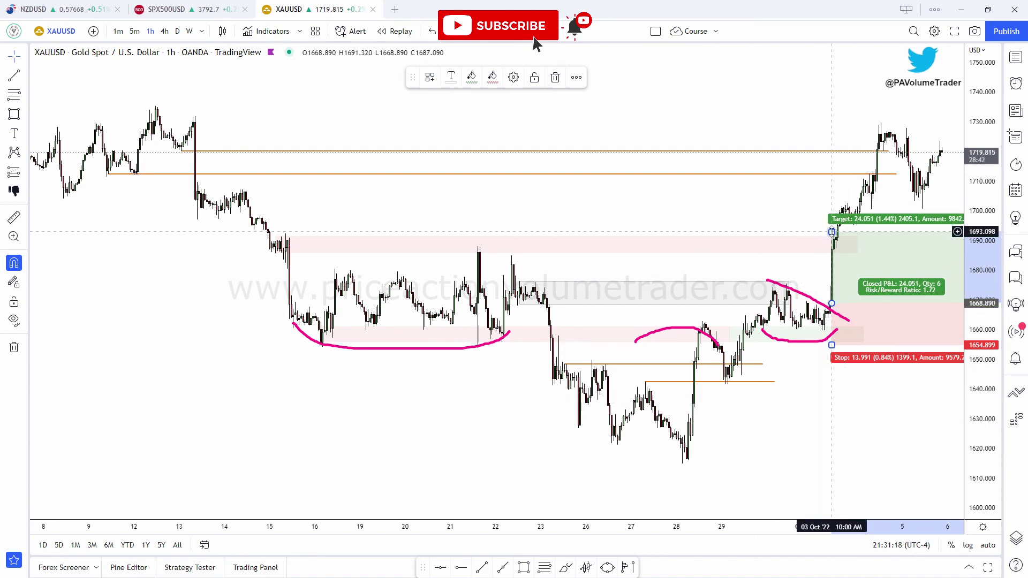
{"action": "left_click_drag", "start_coordinate": [831, 232], "coordinate": [829, 247]}
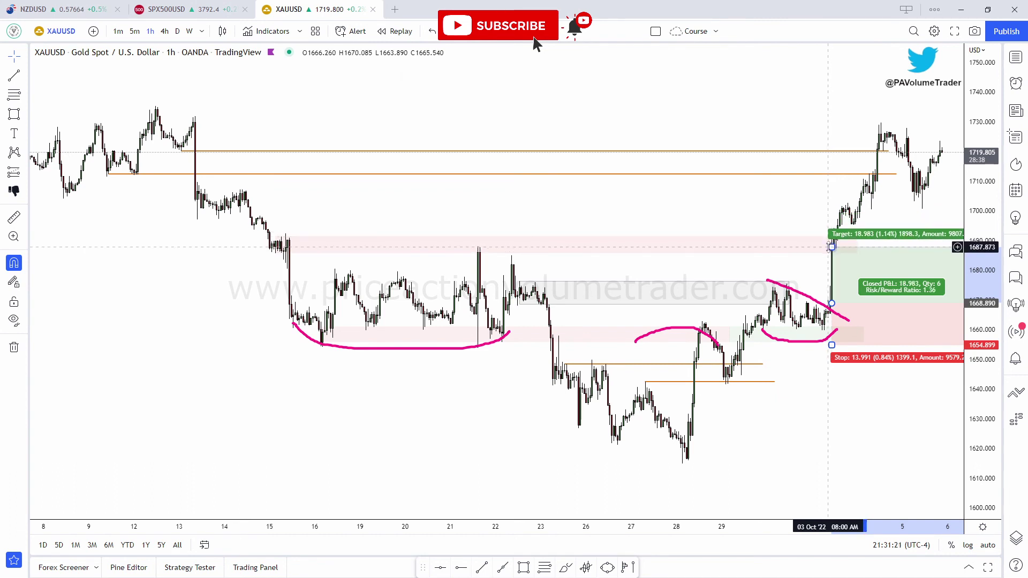
{"action": "left_click", "coordinate": [845, 421]}
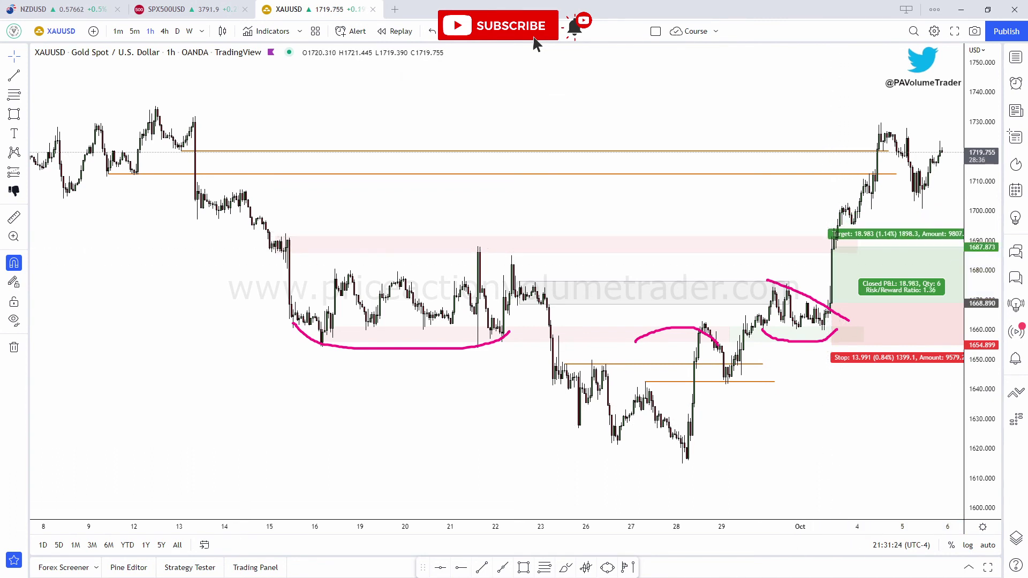
Circle candles at the upper pink zone, arc the highs around the 21st, extend a line to the breakout, and underline the 12th's lows
{"action": "mouse_move", "coordinate": [314, 235]}
{"action": "left_mouse_down"}
{"action": "mouse_move", "coordinate": [256, 242]}
{"action": "mouse_move", "coordinate": [324, 239]}
{"action": "left_mouse_up"}
{"action": "left_click_drag", "start_coordinate": [460, 256], "coordinate": [538, 261]}
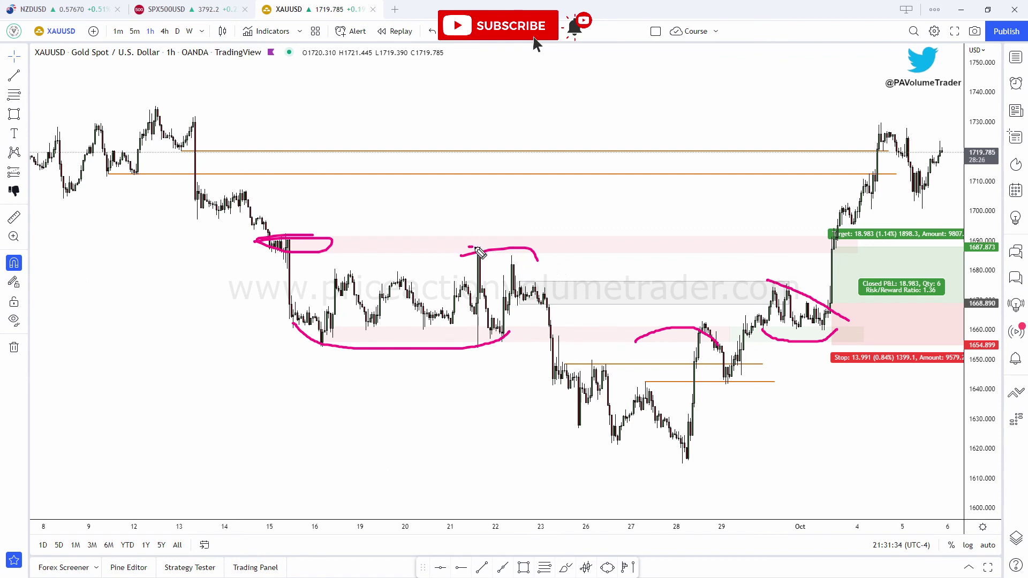
{"action": "left_click_drag", "start_coordinate": [469, 247], "coordinate": [847, 246]}
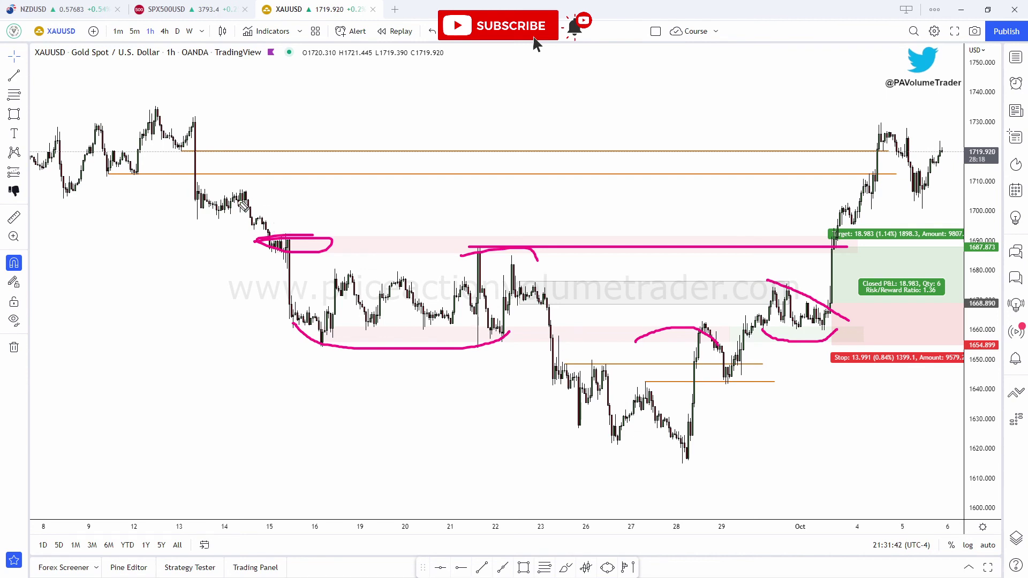
{"action": "mouse_move", "coordinate": [98, 171]}
{"action": "left_mouse_down"}
{"action": "mouse_move", "coordinate": [137, 177]}
{"action": "mouse_move", "coordinate": [170, 150]}
{"action": "left_mouse_up"}
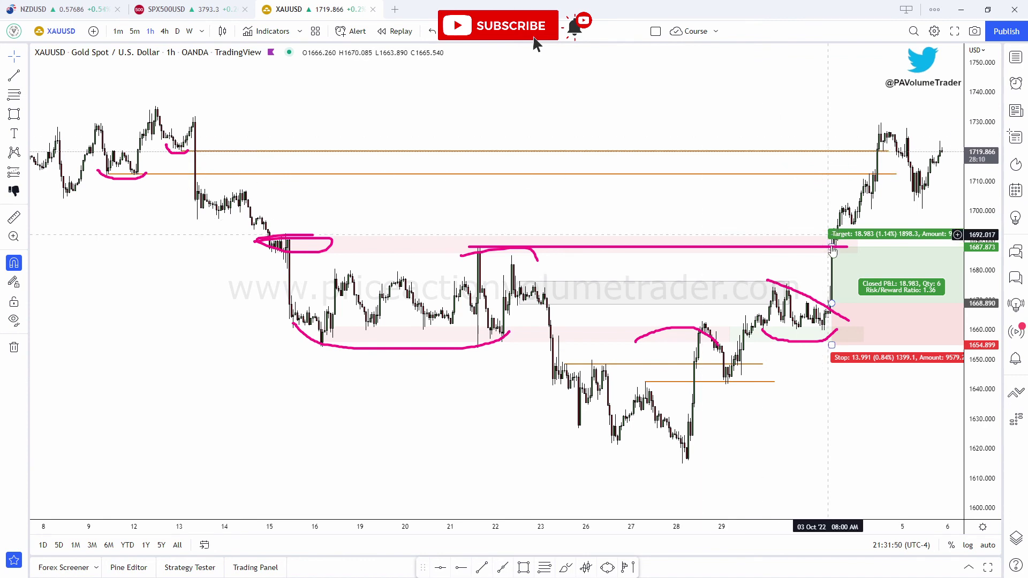
Raise the long position's target to 1712.558 and clear all the magenta freehand marks
{"action": "left_click_drag", "start_coordinate": [831, 247], "coordinate": [831, 173]}
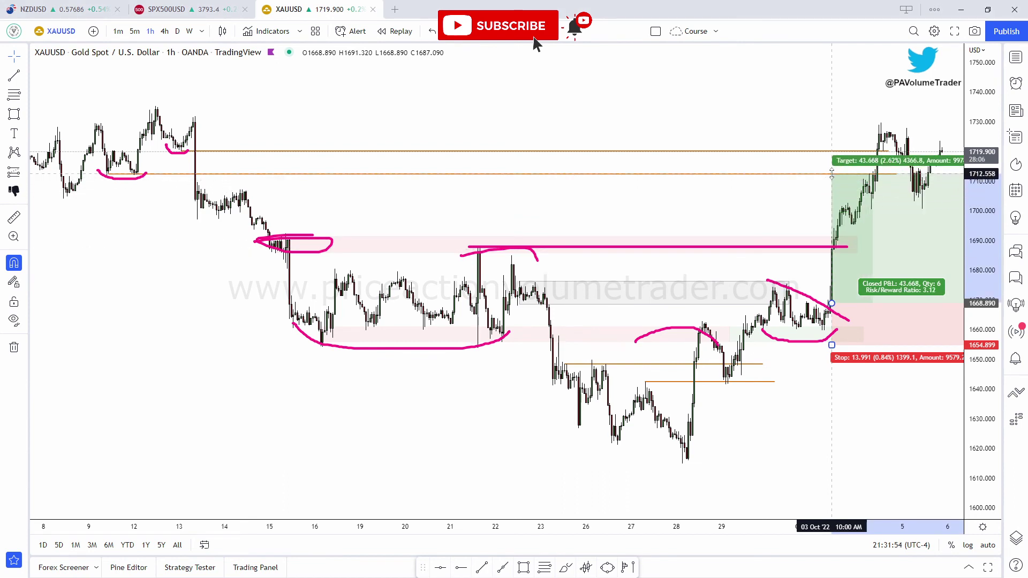
{"action": "left_click", "coordinate": [856, 434]}
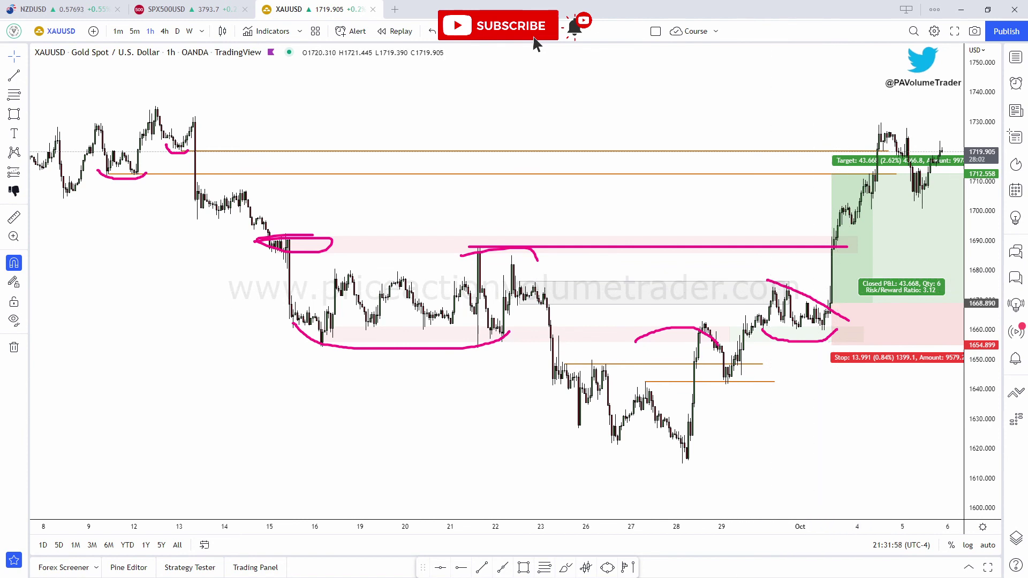
{"action": "key", "text": "Escape"}
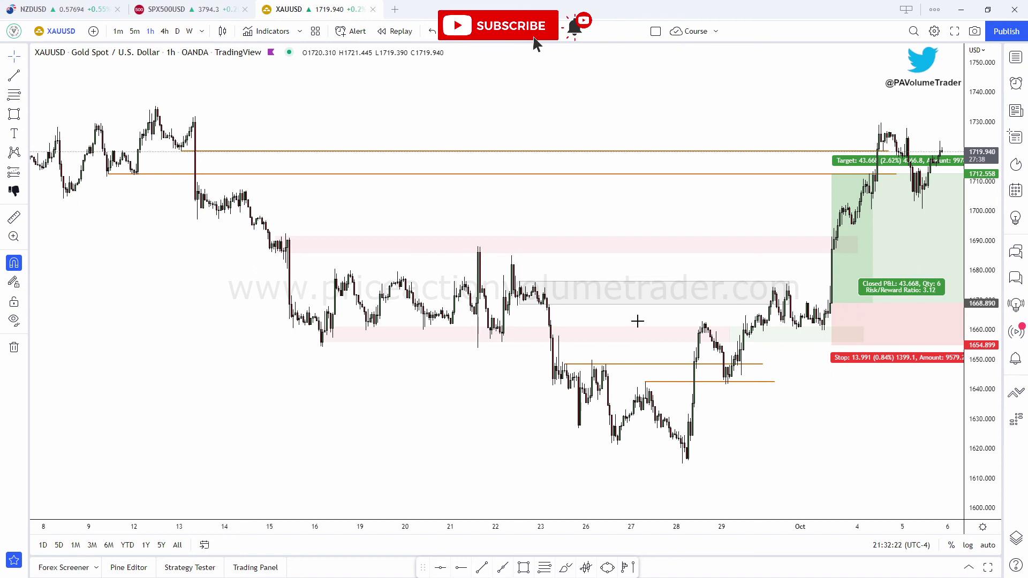
Sketch a rising zigzag path above the gold price and place a long position at its pullback low
{"action": "left_click_drag", "start_coordinate": [709, 225], "coordinate": [560, 497]}
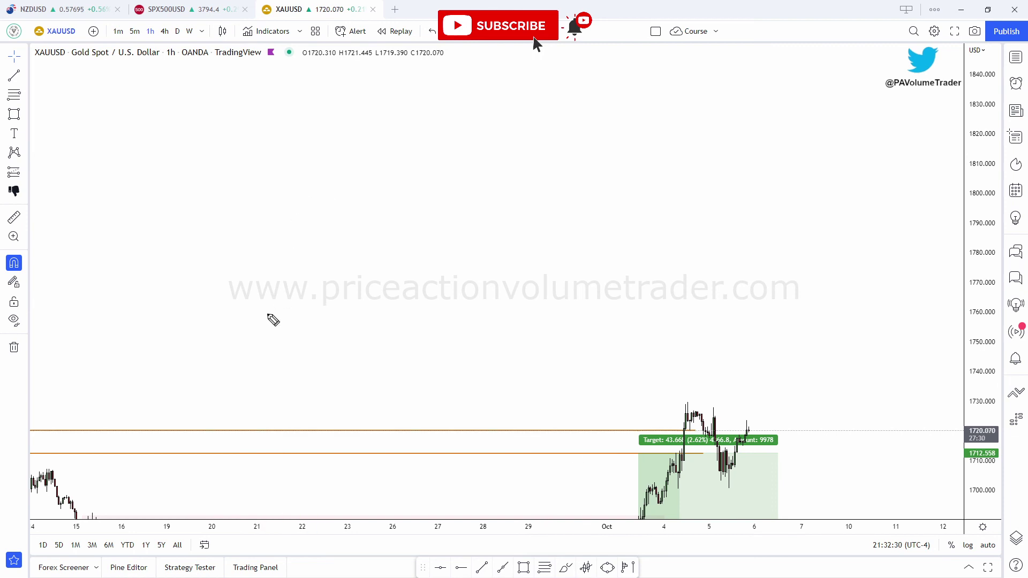
{"action": "mouse_move", "coordinate": [226, 346]}
{"action": "left_mouse_down"}
{"action": "mouse_move", "coordinate": [317, 225]}
{"action": "mouse_move", "coordinate": [341, 287]}
{"action": "mouse_move", "coordinate": [381, 268]}
{"action": "mouse_move", "coordinate": [449, 182]}
{"action": "mouse_move", "coordinate": [499, 274]}
{"action": "mouse_move", "coordinate": [583, 117]}
{"action": "mouse_move", "coordinate": [647, 212]}
{"action": "mouse_move", "coordinate": [743, 46]}
{"action": "left_mouse_up"}
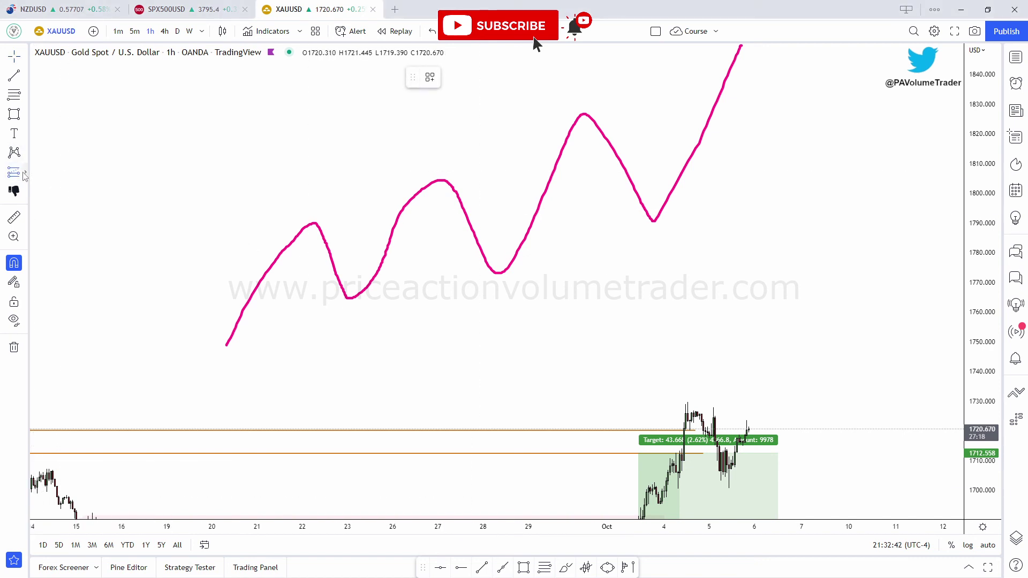
{"action": "left_click", "coordinate": [25, 172]}
{"action": "left_click", "coordinate": [59, 174]}
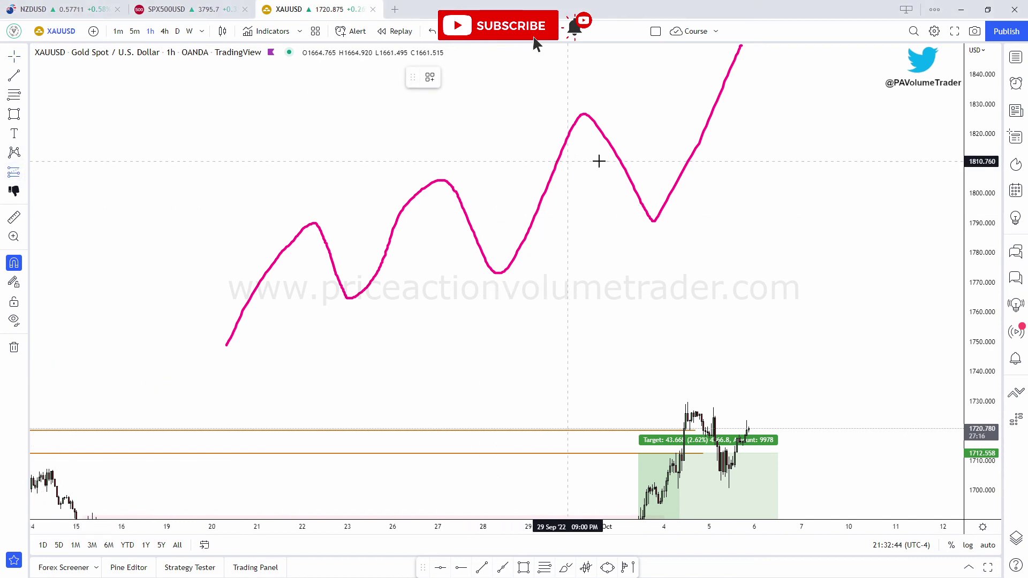
{"action": "left_click", "coordinate": [635, 188]}
Adjust the stop, raise the target toward the path's top, and sketch a dip under the pullback low
{"action": "left_click_drag", "start_coordinate": [636, 256], "coordinate": [635, 278]}
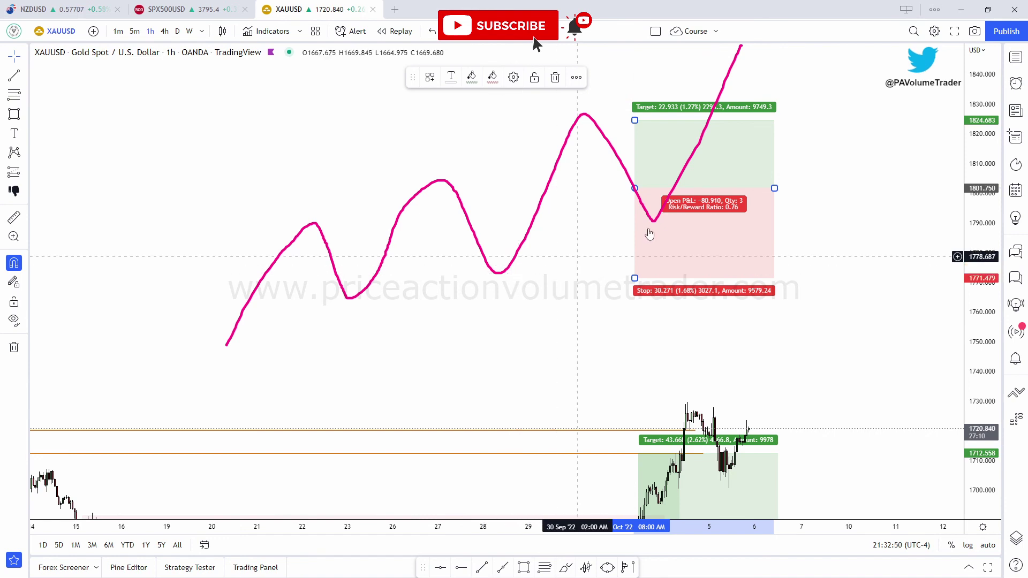
{"action": "left_click_drag", "start_coordinate": [829, 199], "coordinate": [853, 199]}
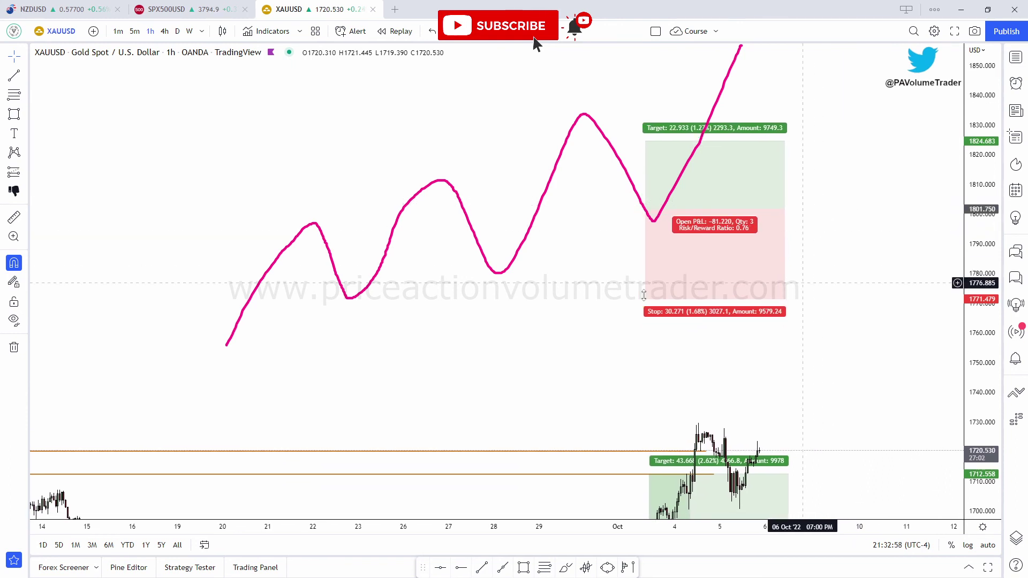
{"action": "left_click_drag", "start_coordinate": [647, 299], "coordinate": [646, 278]}
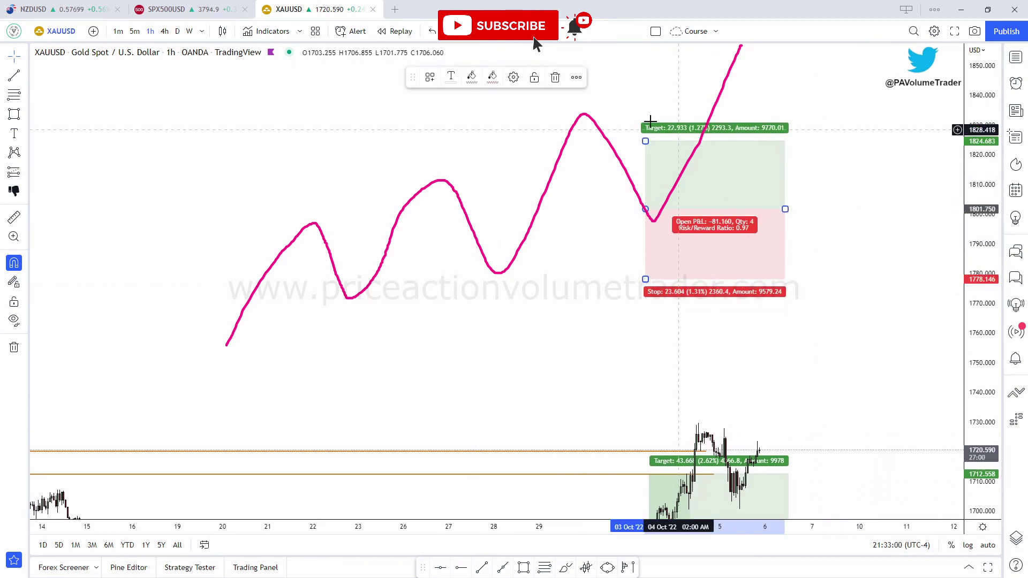
{"action": "left_click_drag", "start_coordinate": [646, 141], "coordinate": [646, 57]}
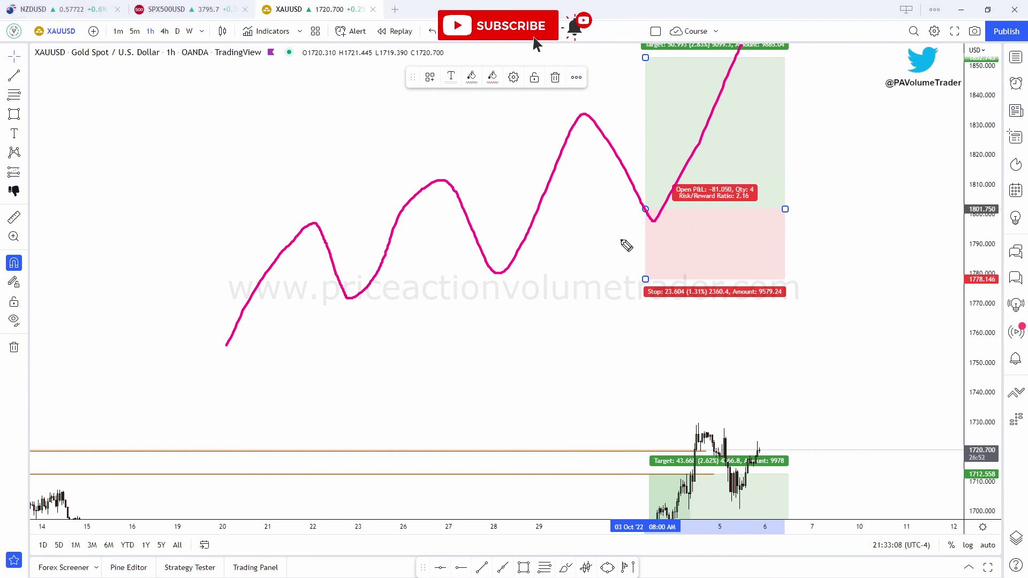
{"action": "mouse_move", "coordinate": [625, 213]}
{"action": "left_mouse_down"}
{"action": "mouse_move", "coordinate": [646, 229]}
{"action": "mouse_move", "coordinate": [696, 206]}
{"action": "left_mouse_up"}
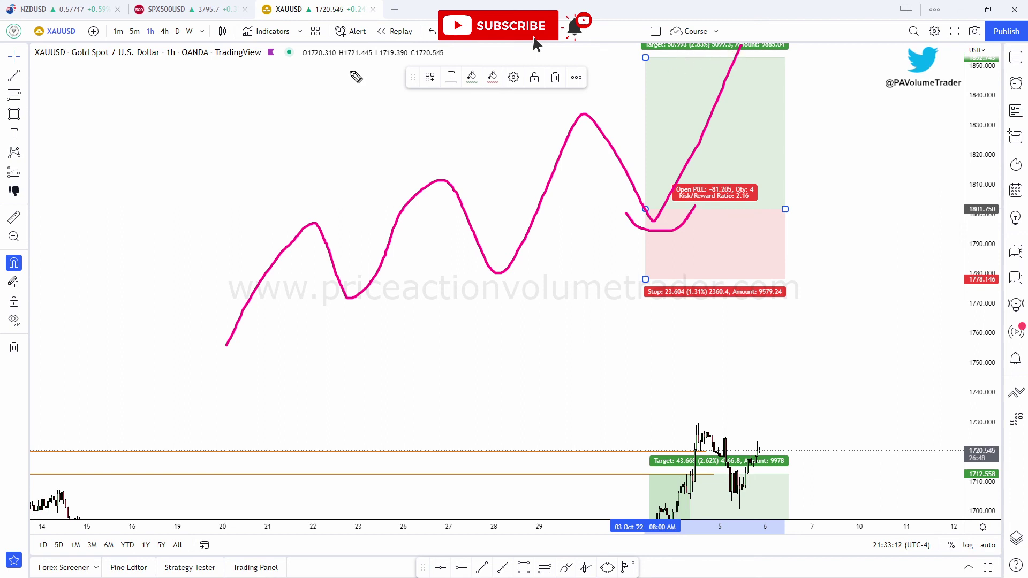
{"action": "mouse_move", "coordinate": [307, 67]}
{"action": "left_mouse_down"}
{"action": "mouse_move", "coordinate": [300, 69]}
{"action": "mouse_move", "coordinate": [324, 40]}
{"action": "left_mouse_up"}
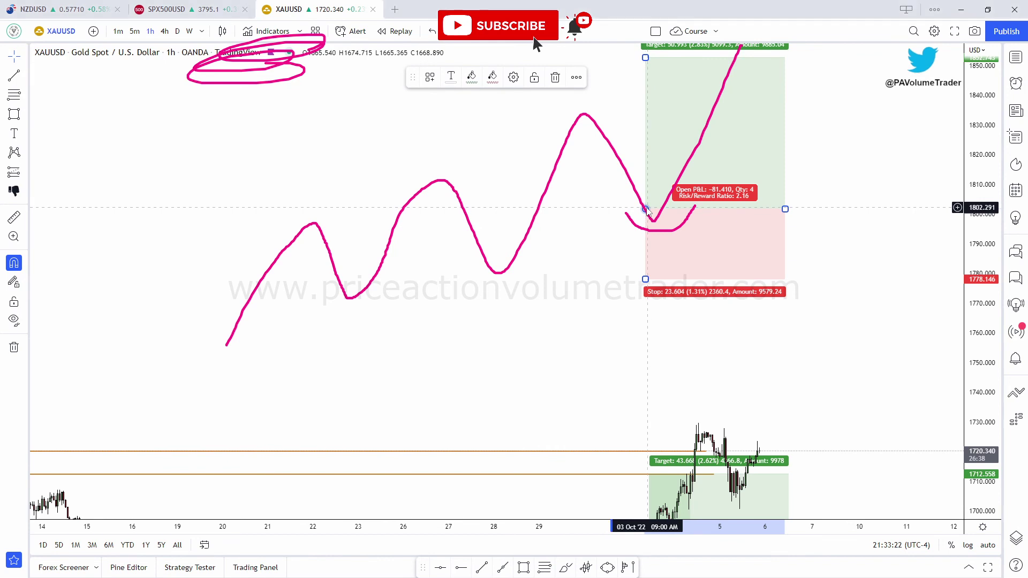
Move the entry up to about 1828.238, raise the stop to 1795.444, and erase the freehand ink
{"action": "mouse_move", "coordinate": [646, 209]}
{"action": "left_mouse_down"}
{"action": "mouse_move", "coordinate": [718, 123]}
{"action": "mouse_move", "coordinate": [702, 130]}
{"action": "left_mouse_up"}
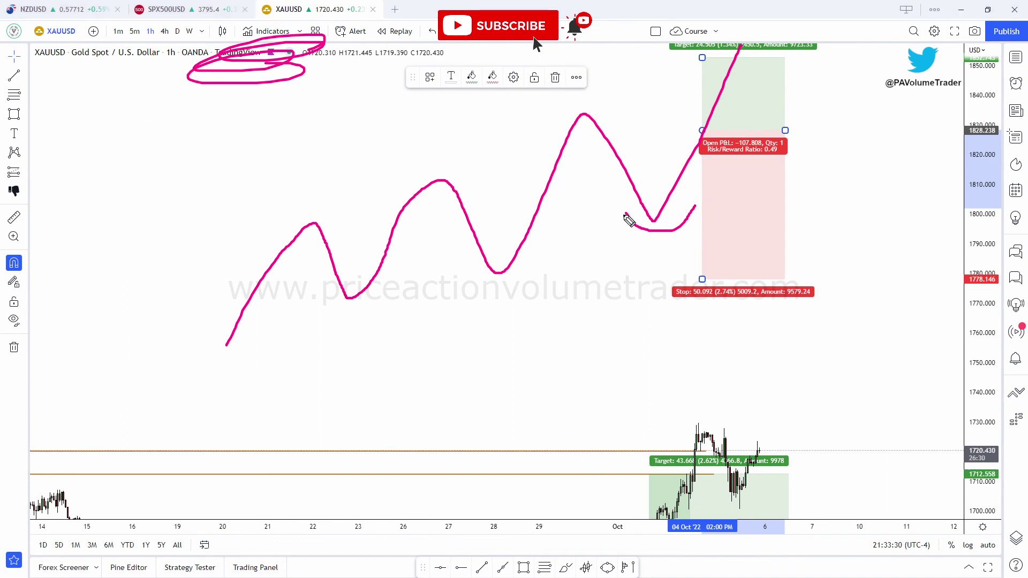
{"action": "left_click_drag", "start_coordinate": [740, 116], "coordinate": [563, 120]}
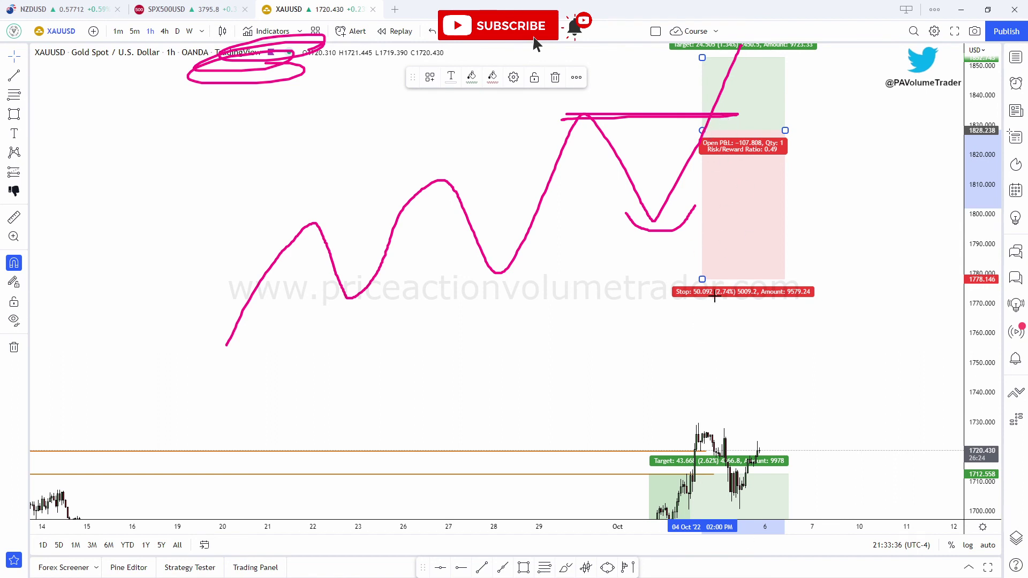
{"action": "left_click_drag", "start_coordinate": [702, 279], "coordinate": [702, 228]}
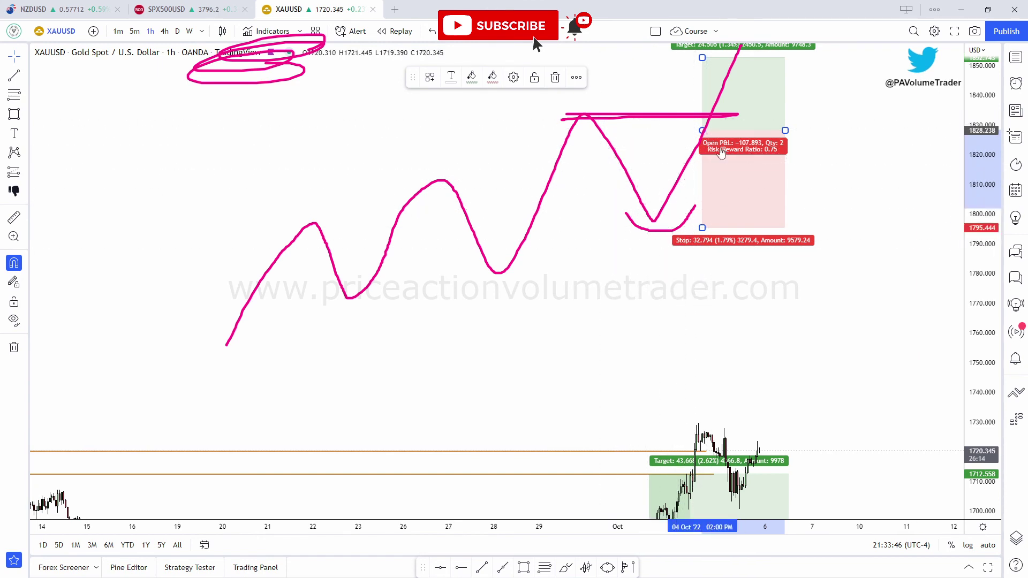
{"action": "left_click", "coordinate": [872, 223]}
{"action": "left_click", "coordinate": [749, 184]}
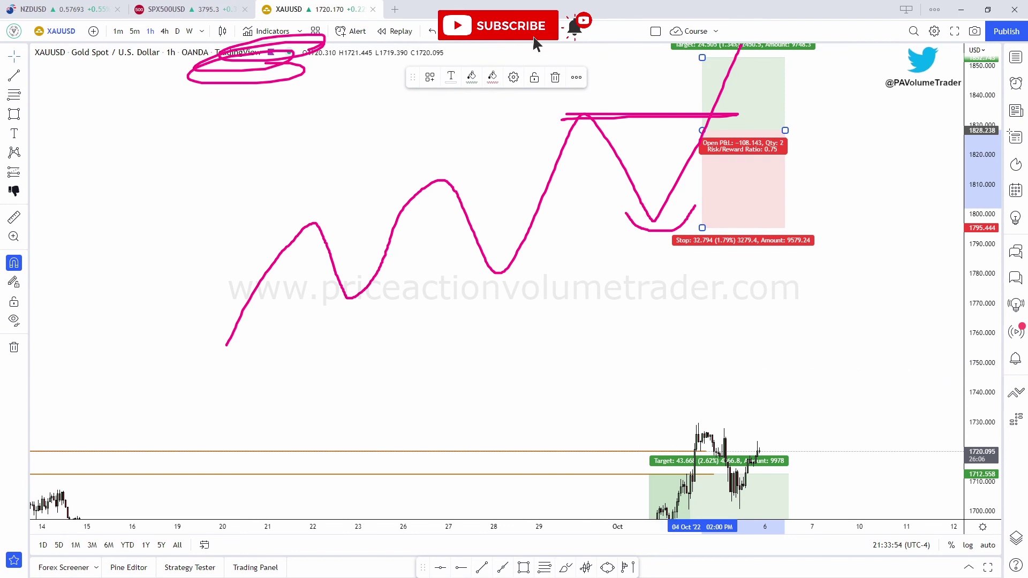
{"action": "key", "text": "Escape"}
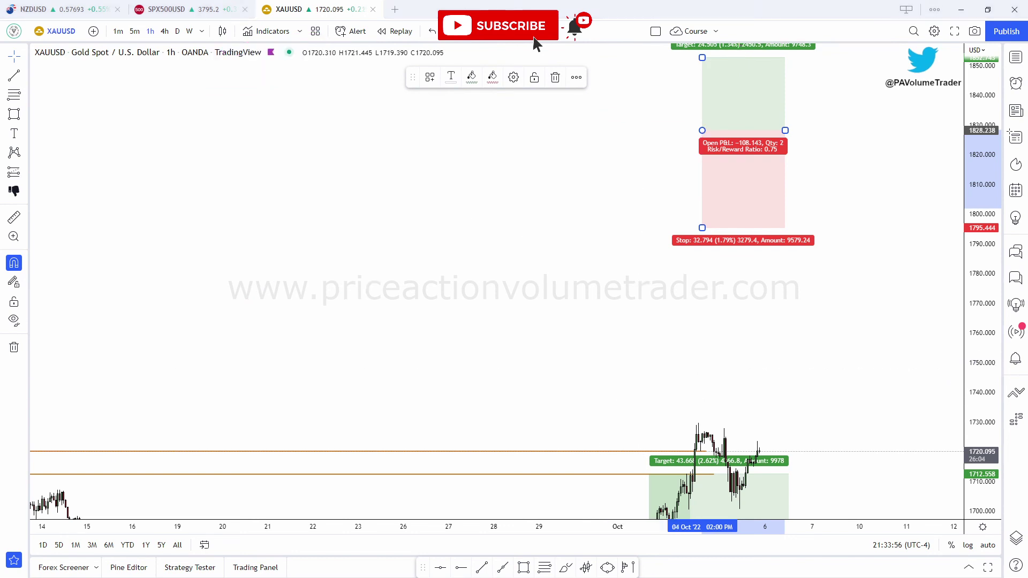
Use Remove drawings to wipe the XAUUSD, SPX500USD and NZDUSD charts, including NZDUSD's 8 drawings
{"action": "left_click_drag", "start_coordinate": [634, 133], "coordinate": [611, 206]}
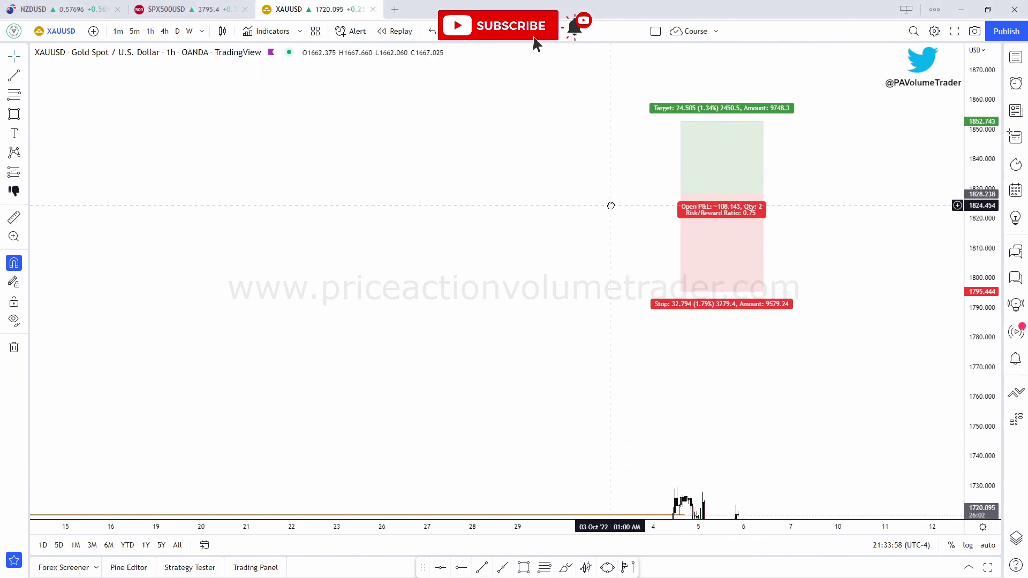
{"action": "left_click", "coordinate": [14, 347]}
{"action": "left_click", "coordinate": [54, 381]}
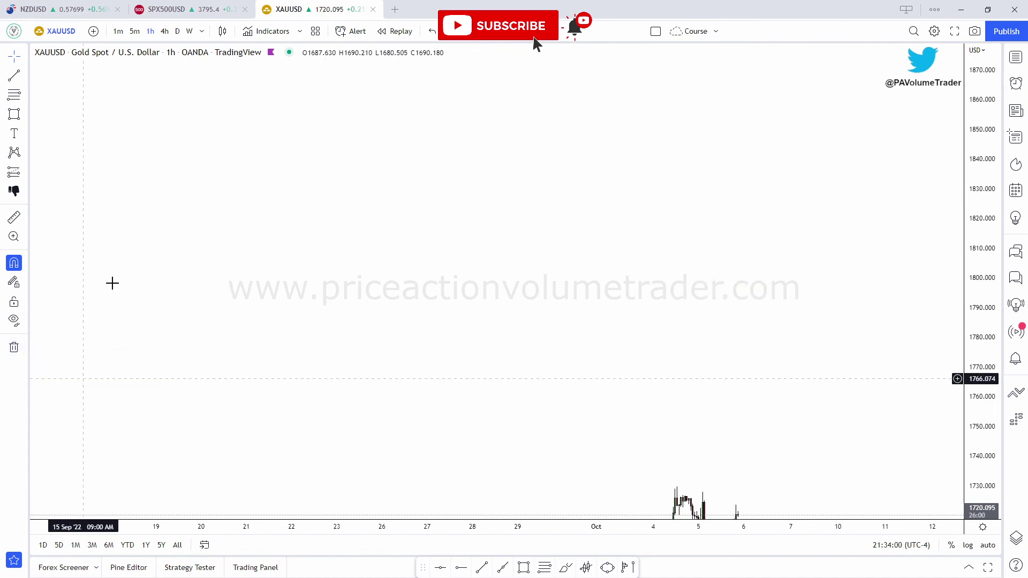
{"action": "left_click", "coordinate": [195, 12]}
{"action": "left_click", "coordinate": [14, 347]}
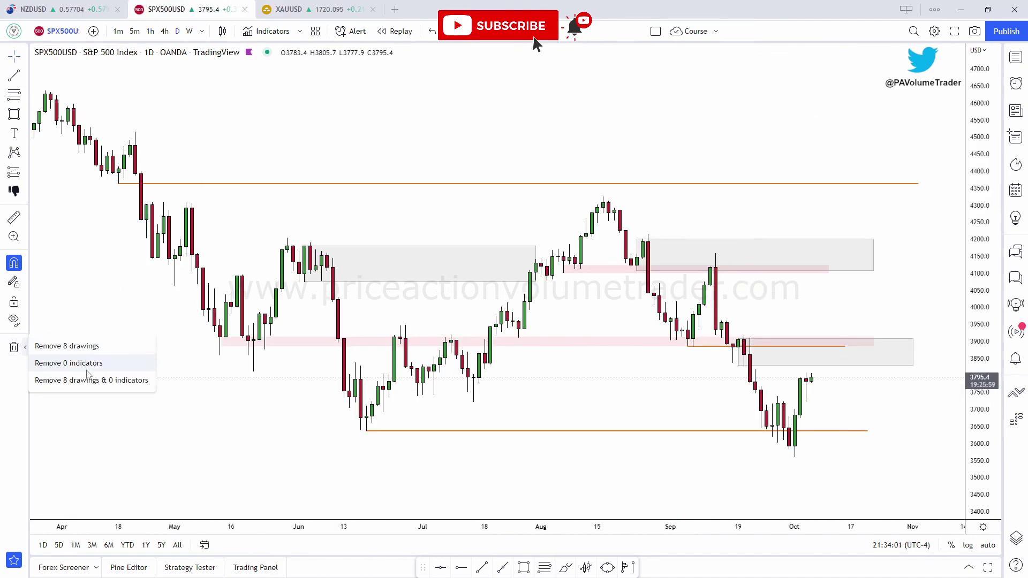
{"action": "left_click", "coordinate": [92, 381]}
{"action": "left_click", "coordinate": [34, 9]}
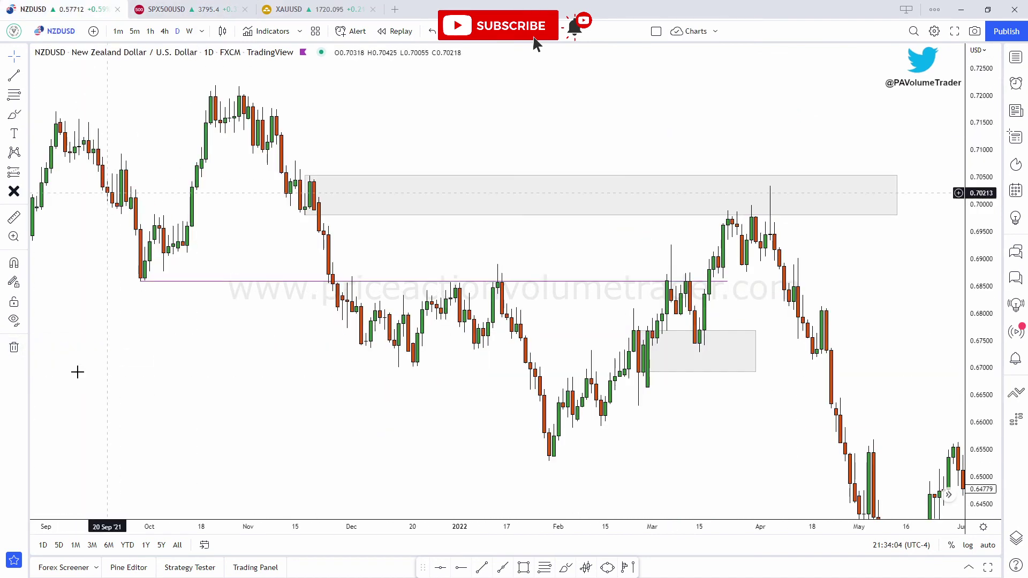
{"action": "left_click", "coordinate": [14, 347]}
{"action": "left_click", "coordinate": [73, 381]}
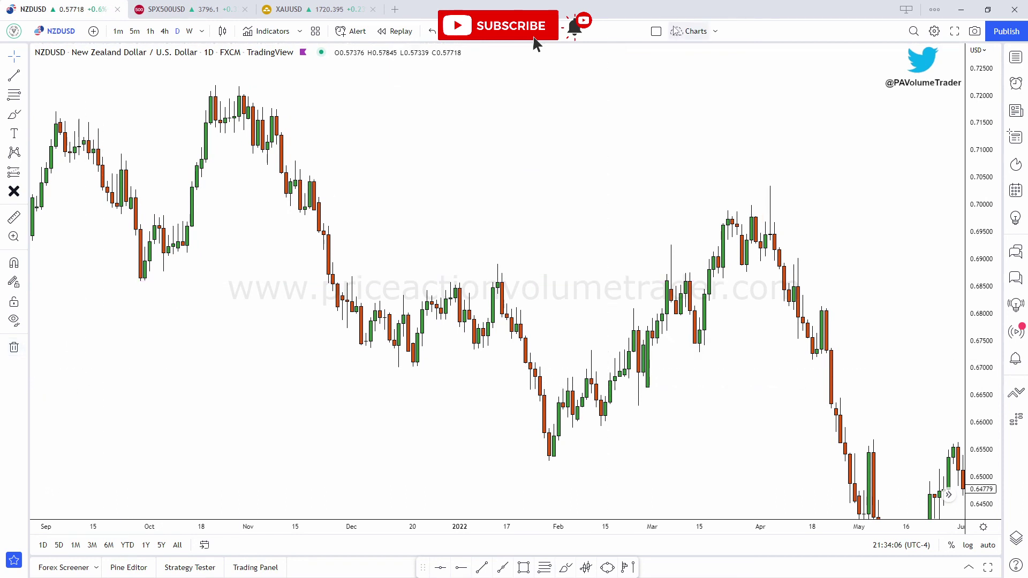